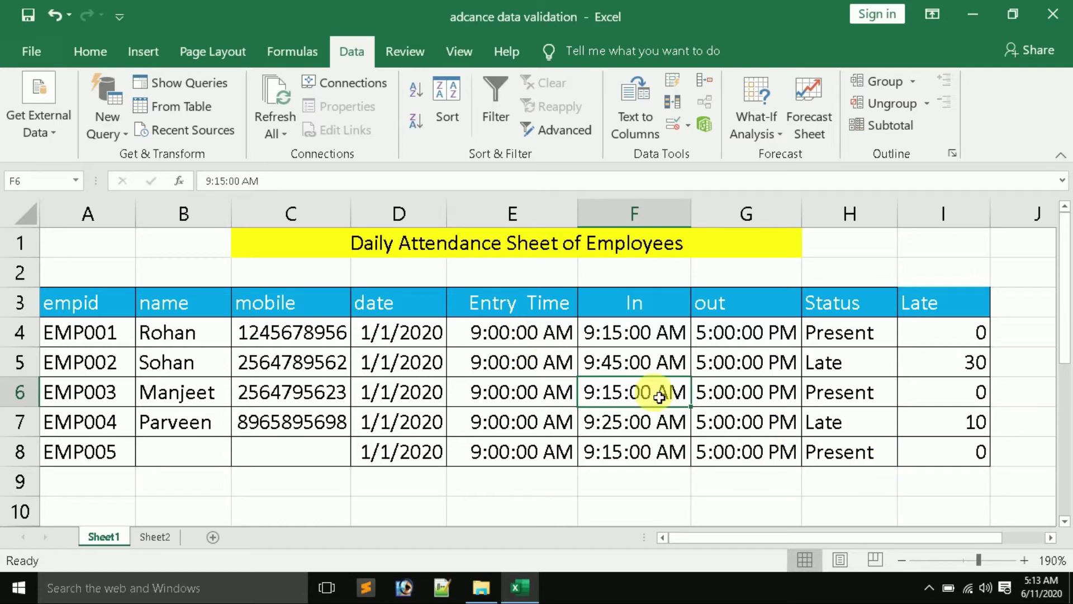
- Review EMP001's In time, the Status and Late formulas, and the name and mobile columns
left_click(598, 331)
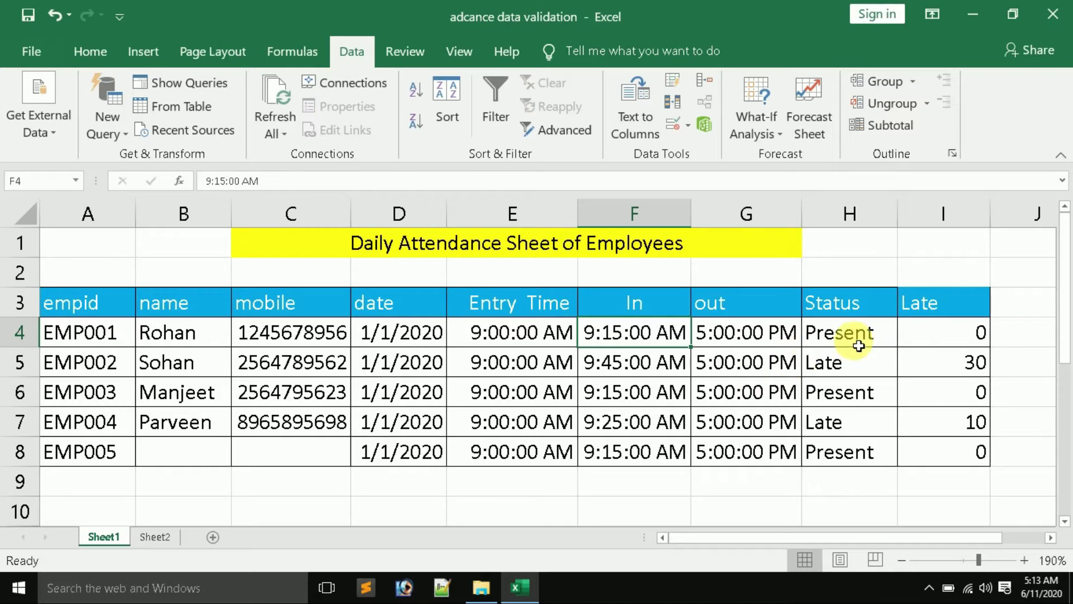
left_click(885, 335)
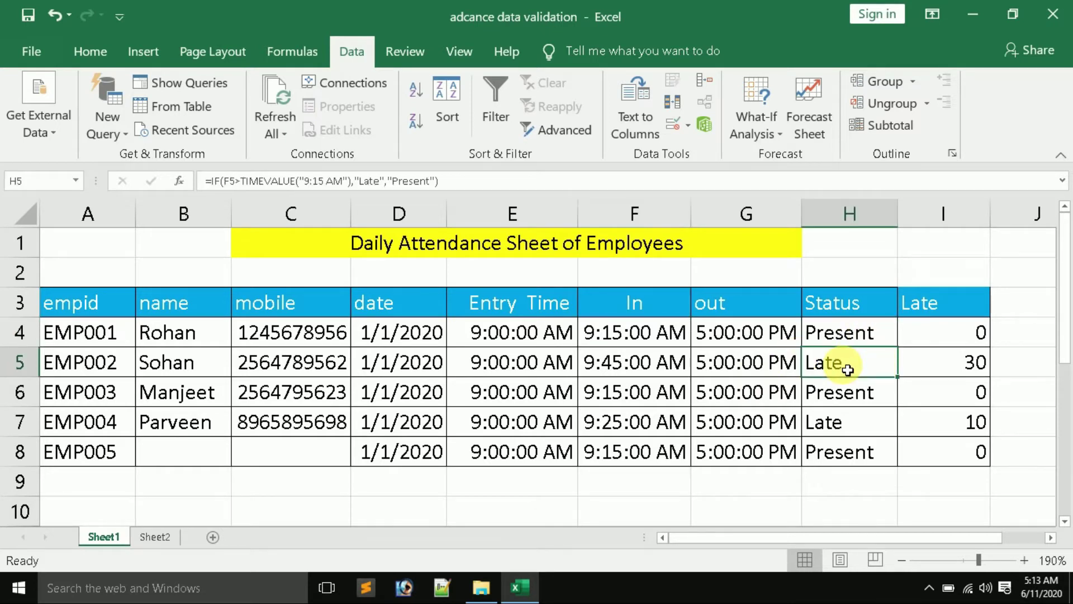
left_click(980, 337)
left_click(975, 423)
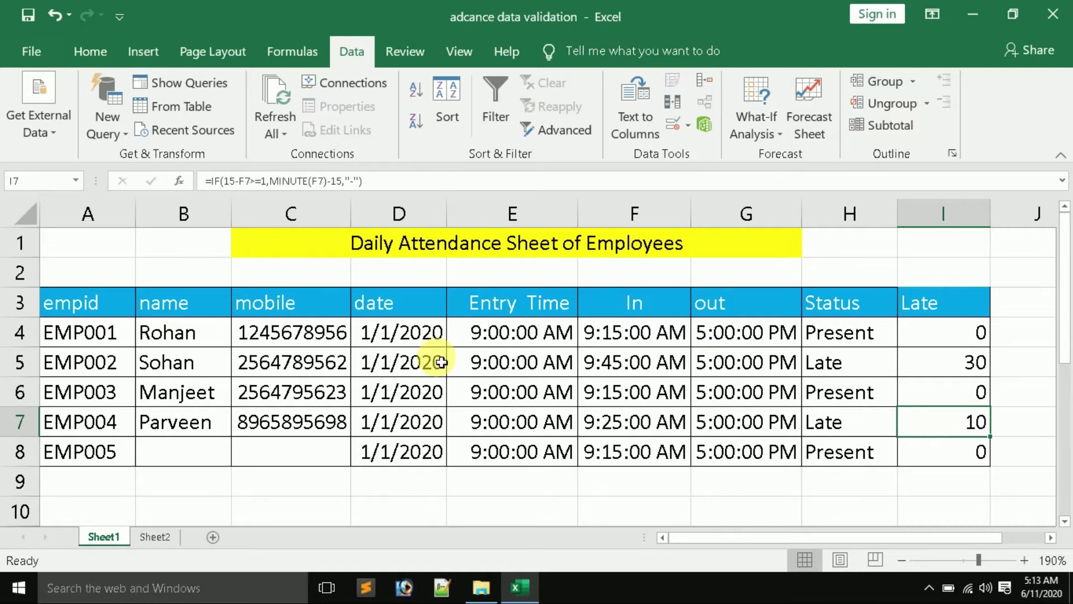
left_click_drag(202, 334, 196, 467)
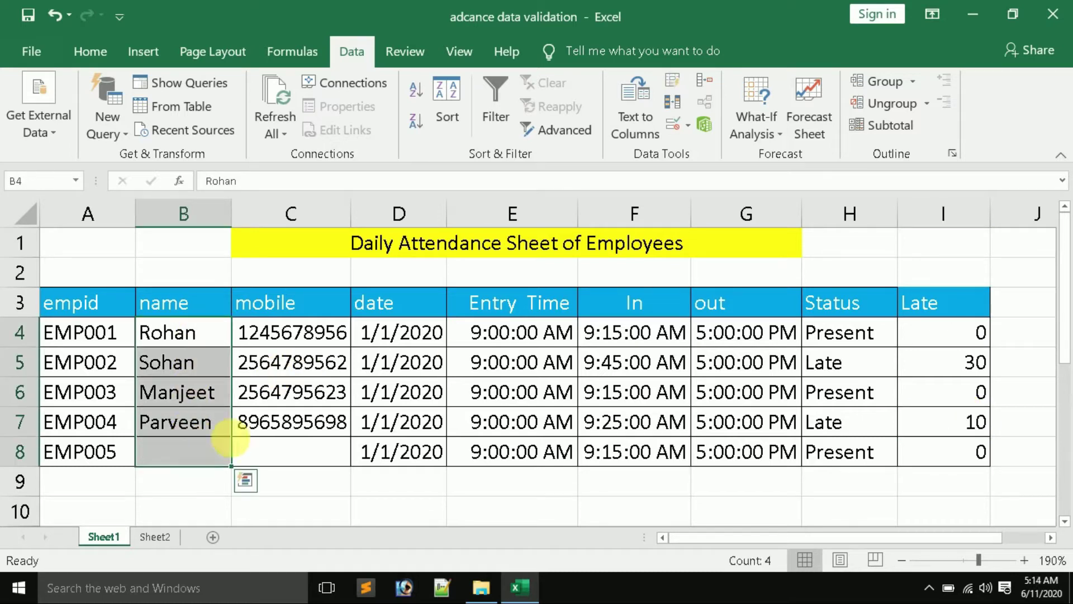
left_click_drag(292, 330, 301, 457)
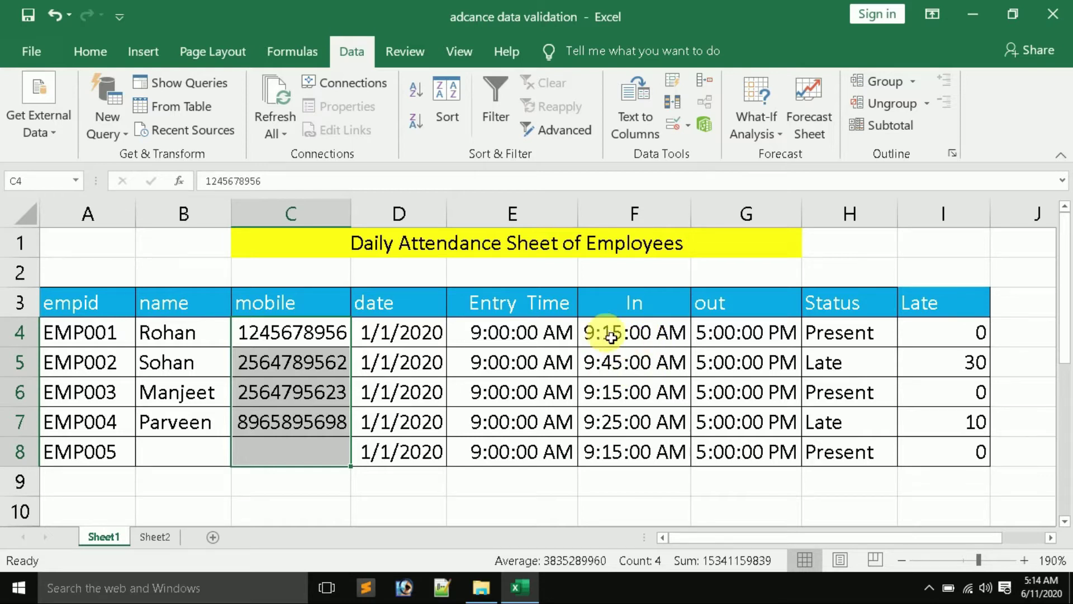
- Change EMP001's In time in F4 to 9:30:00 AM and select the Late minutes I4:I8
double_click(633, 338)
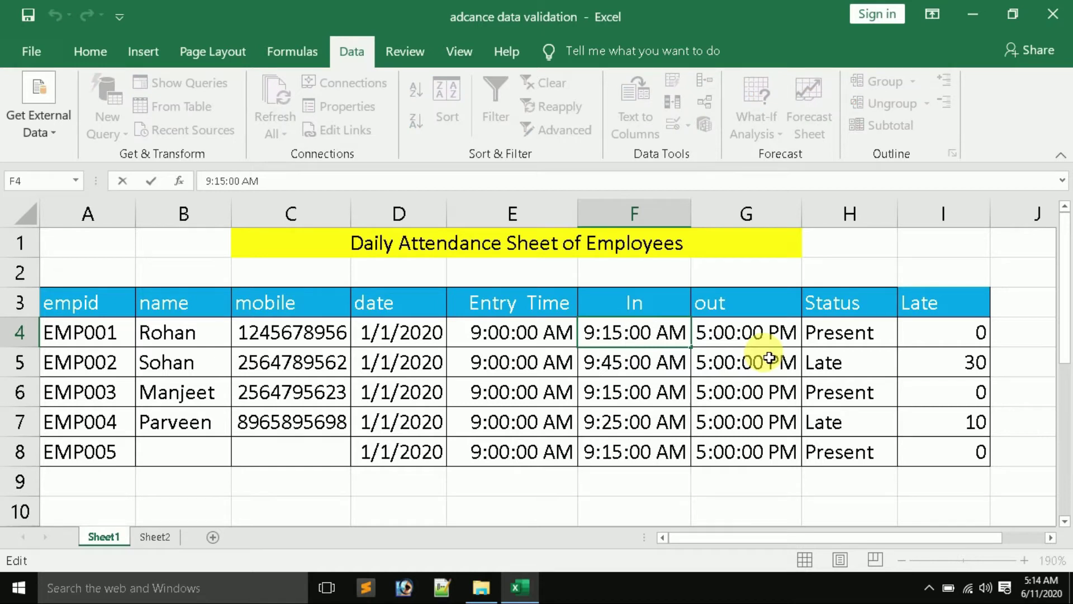
key("BackSpace")
key("BackSpace")
type("30")
key("Return")
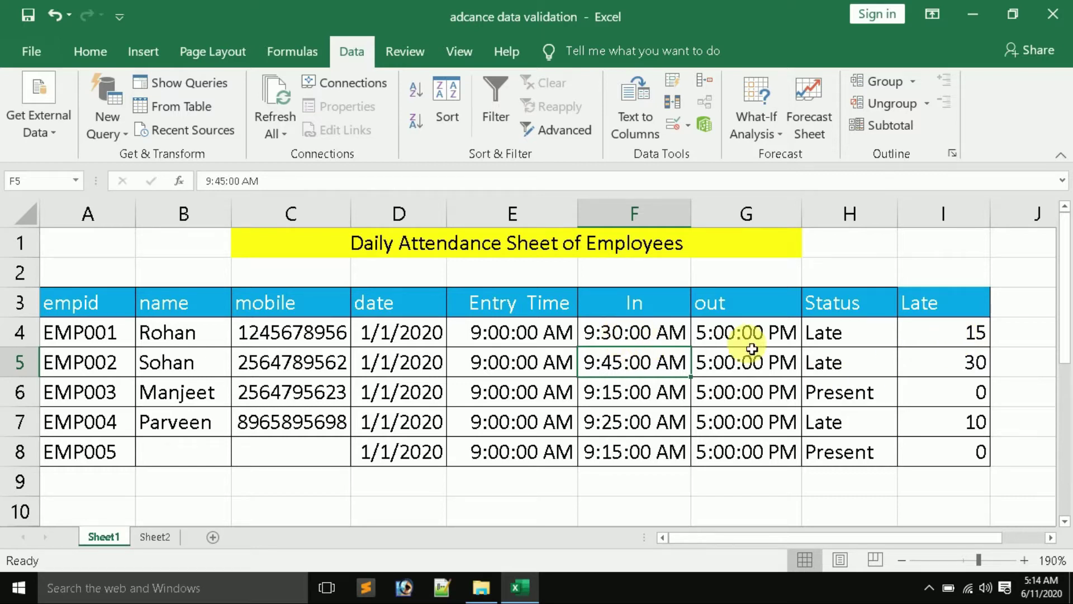
left_click_drag(964, 336, 958, 462)
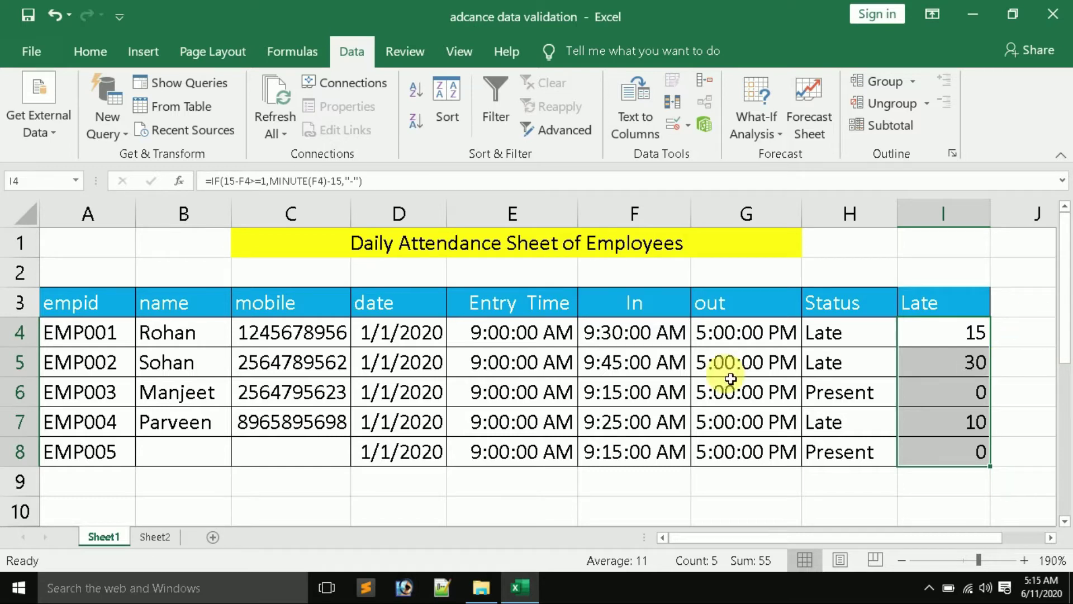
- Edit F6 from EMP003's original In time to 10:02:00 AM and commit it
left_click(617, 400)
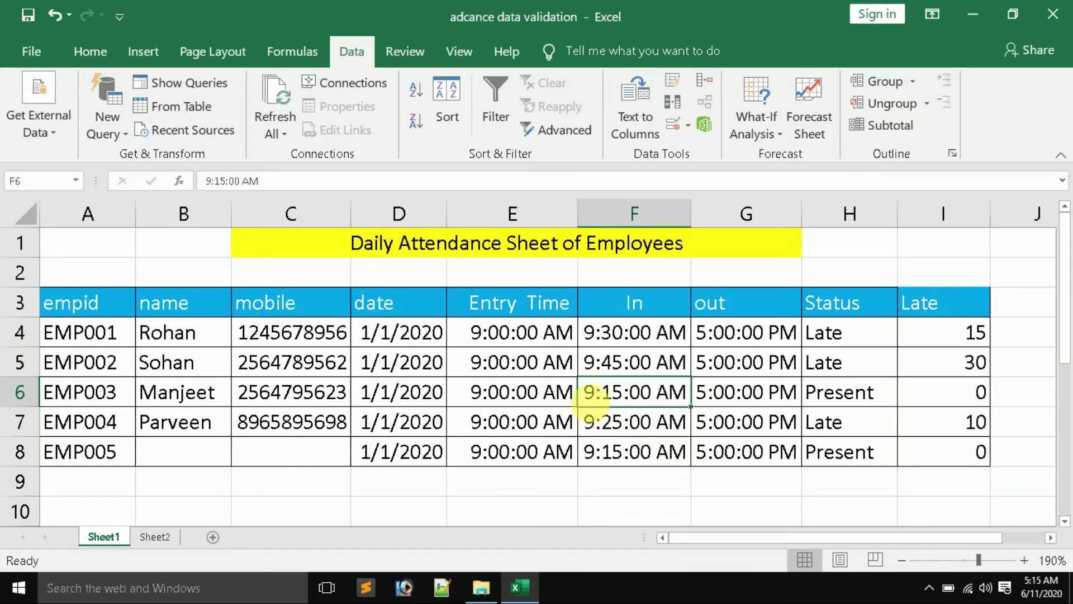
double_click(618, 400)
key("BackSpace")
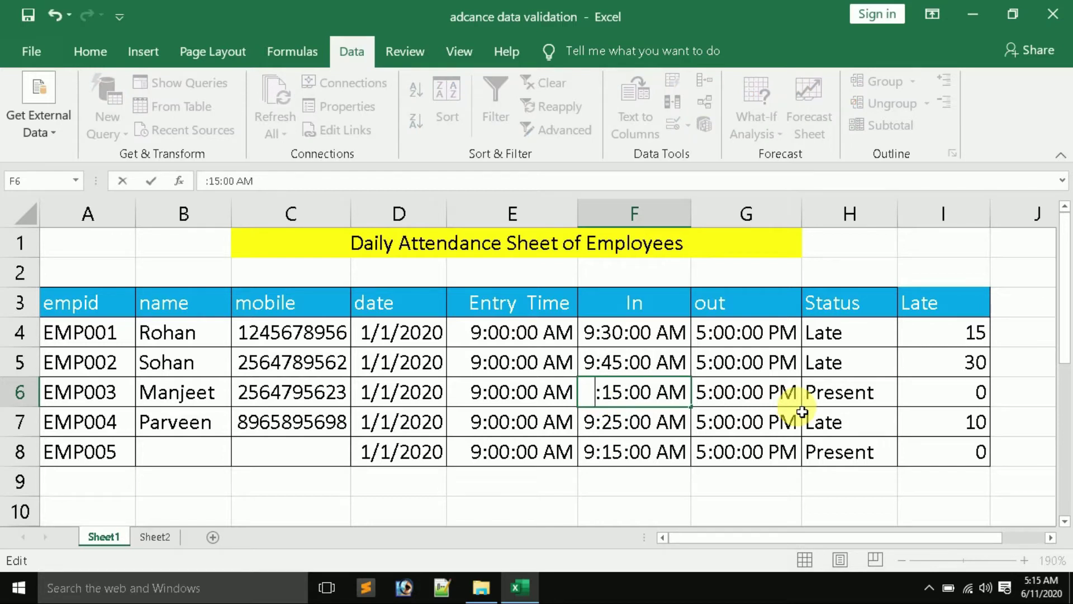
type("10")
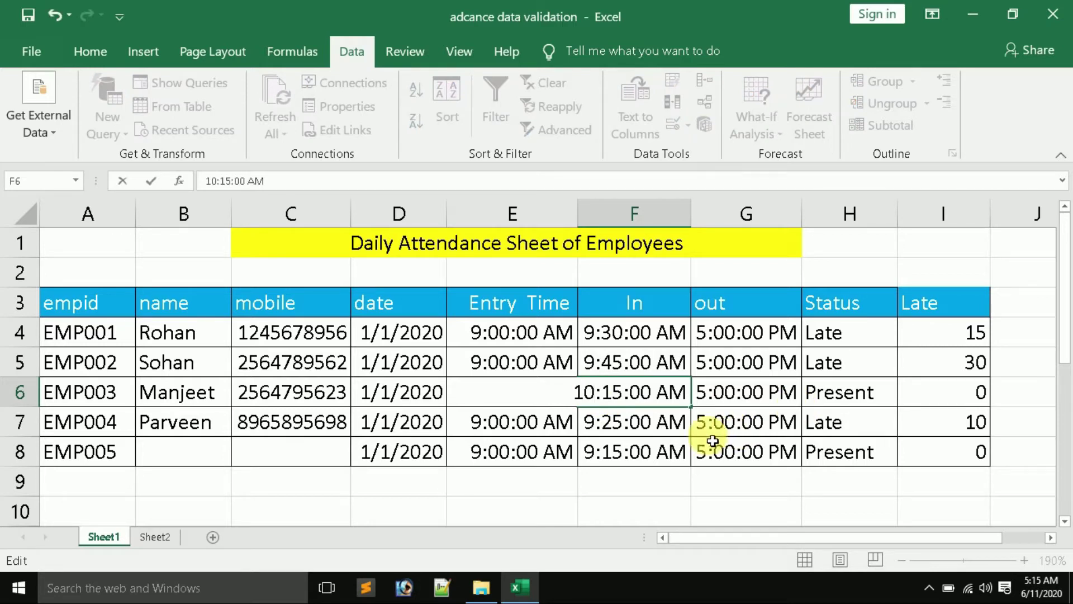
left_click(623, 391)
key("BackSpace")
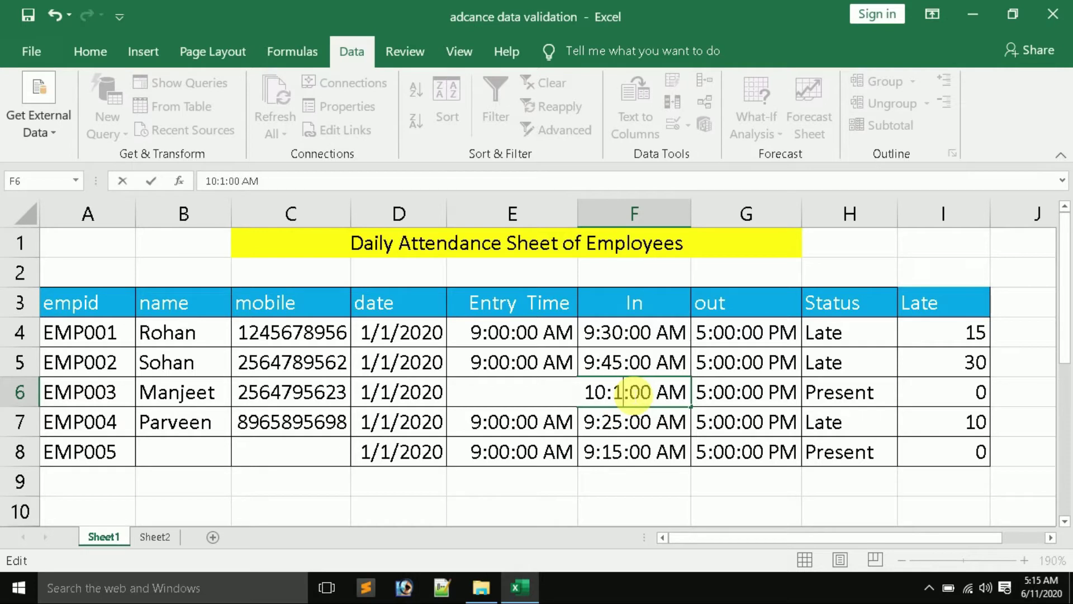
key("BackSpace")
type(":")
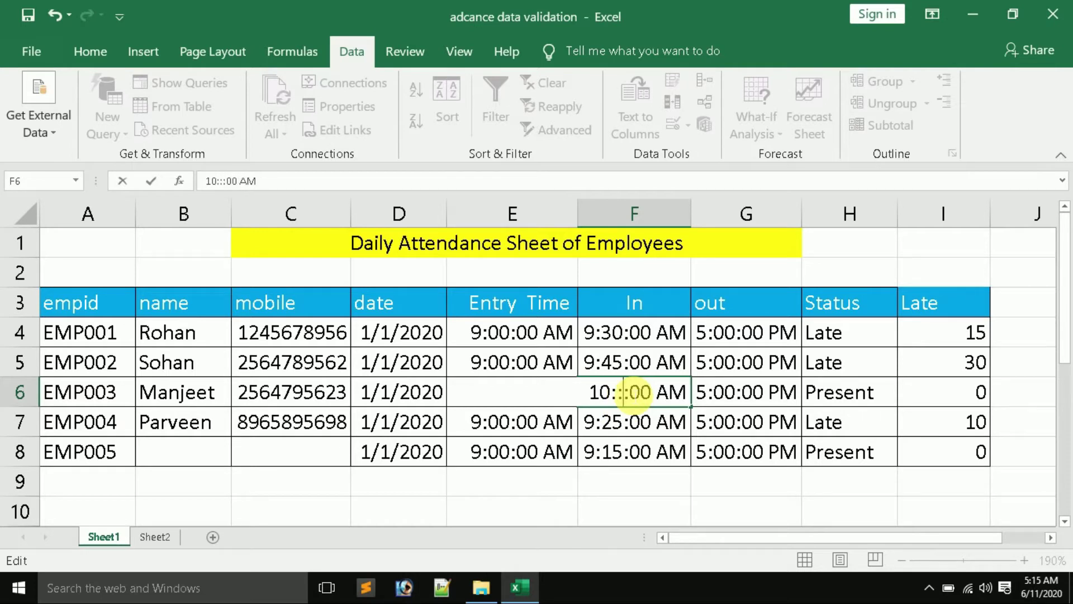
type("02")
left_click(602, 391)
key("BackSpace")
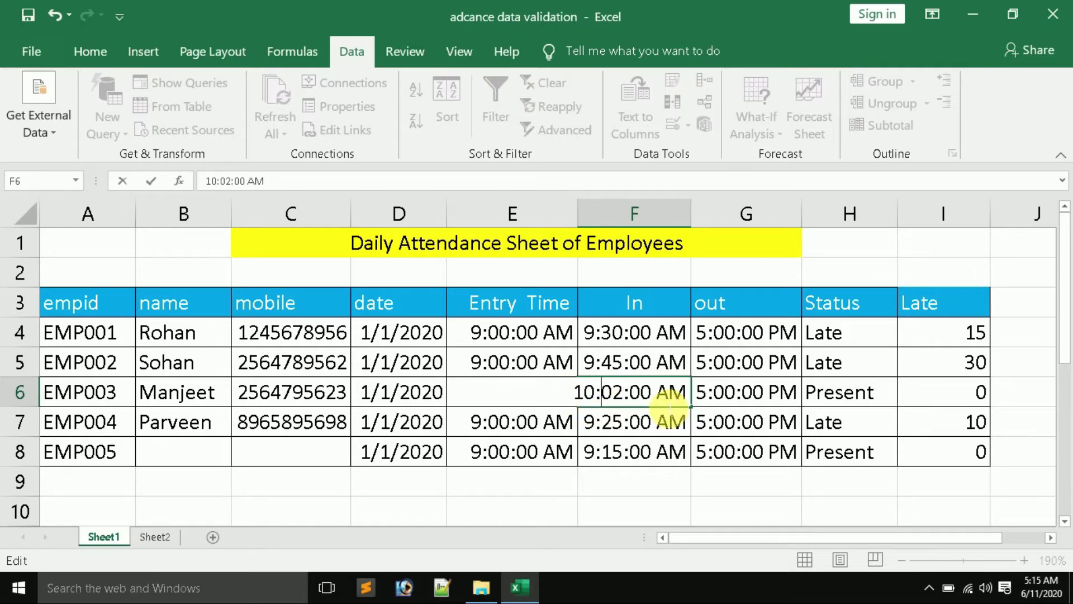
key("Return")
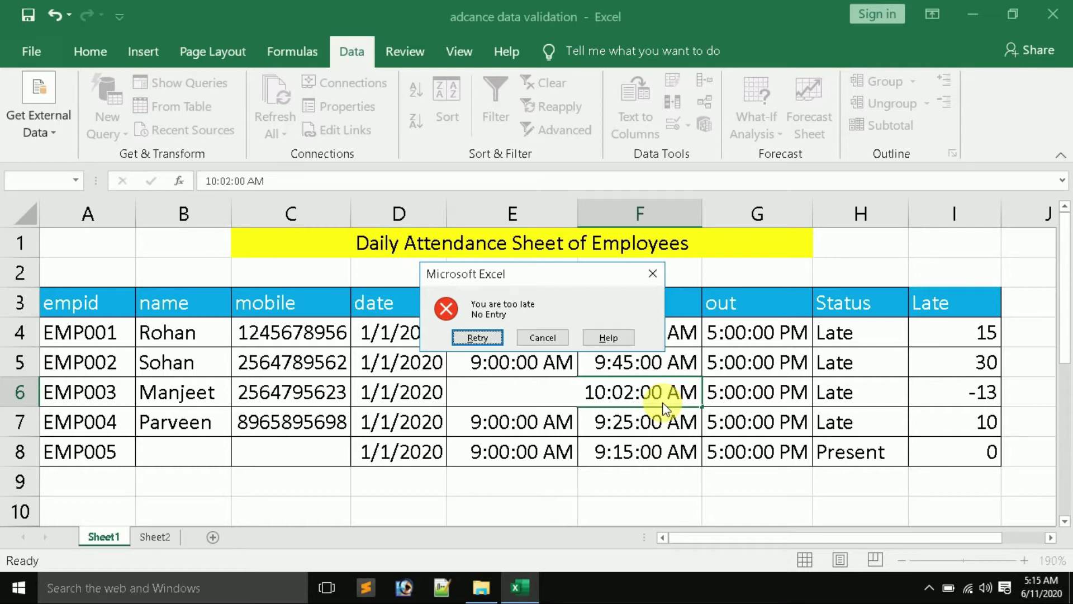
- Cancel the late time, then confirm name cell B4 rejects the entry 123
left_click(543, 337)
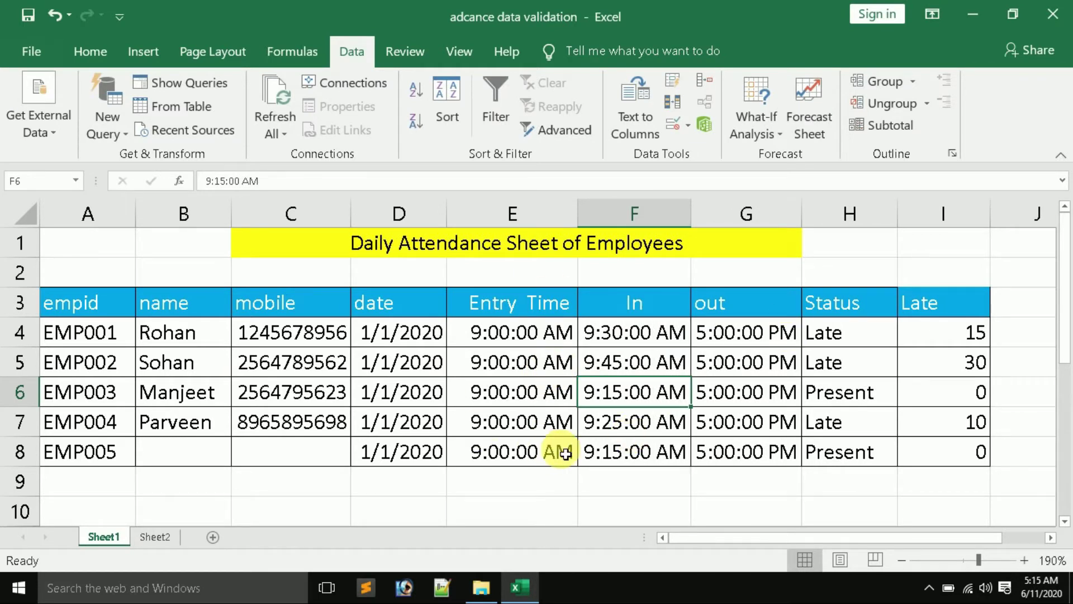
left_click(197, 335)
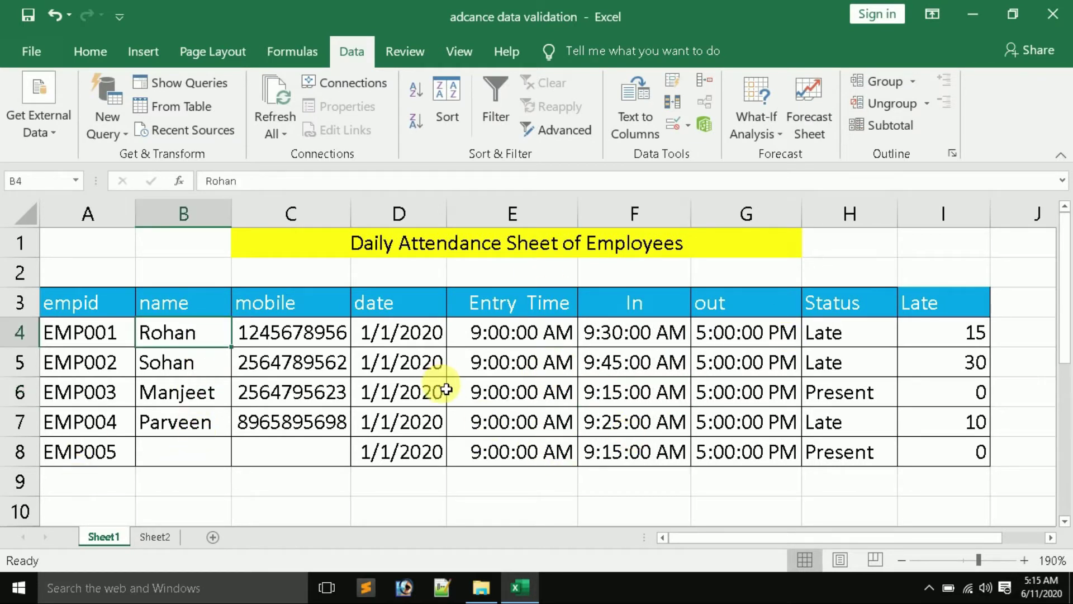
type("123")
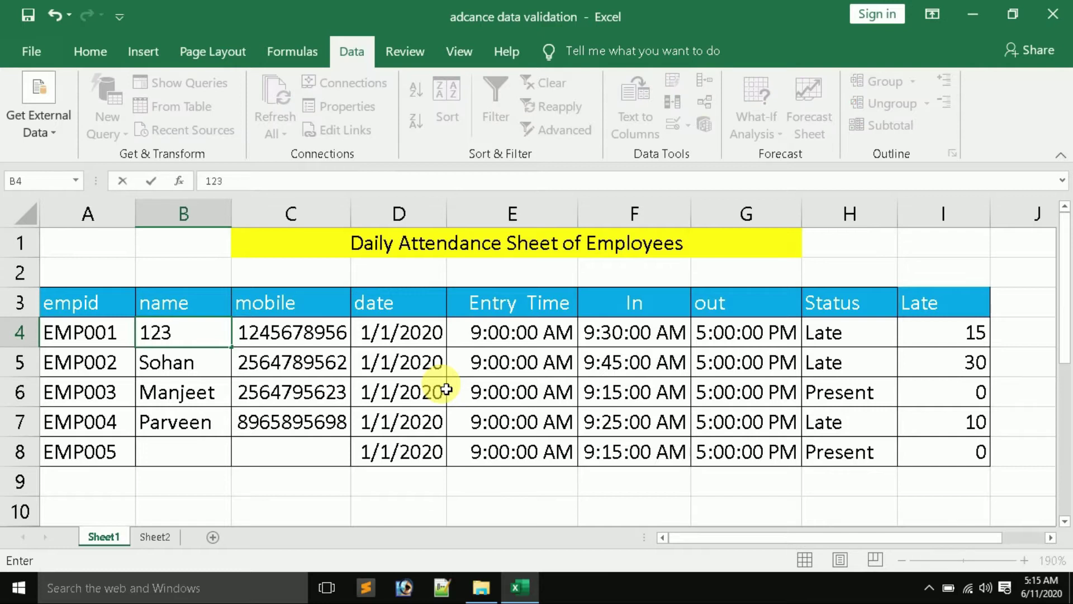
key("Return")
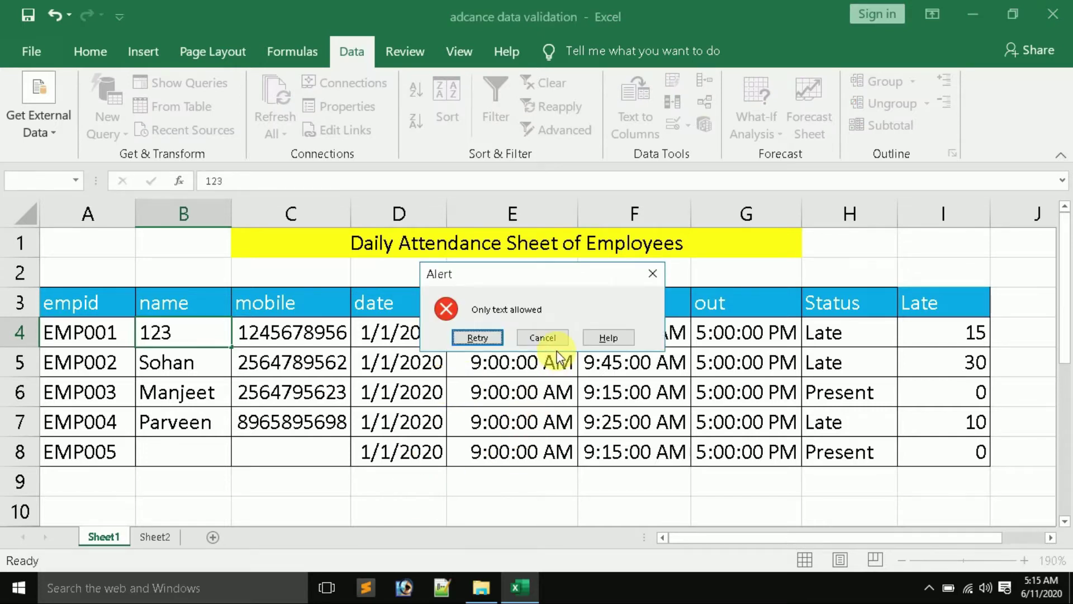
left_click(542, 338)
- Confirm mobile cell C4 rejects the entry 'aa' and cancel it
left_click(304, 334)
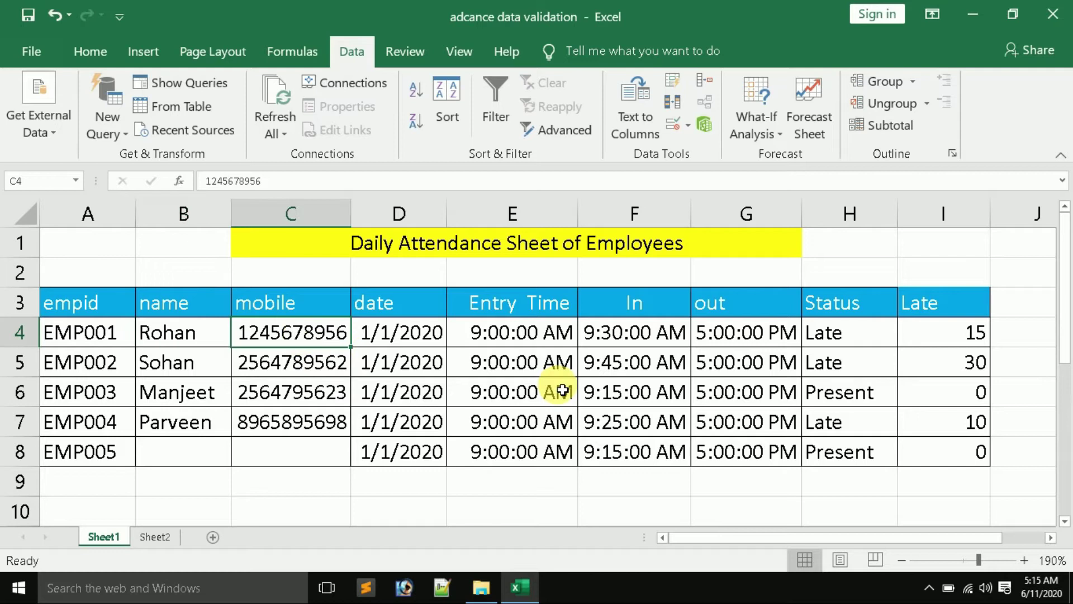
type("aa")
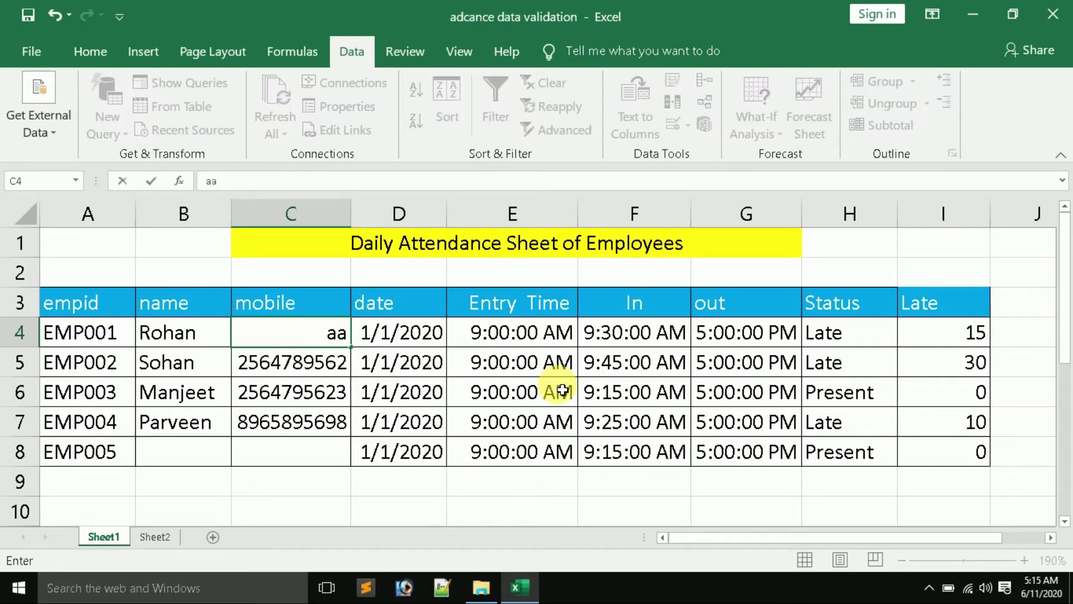
key("Return")
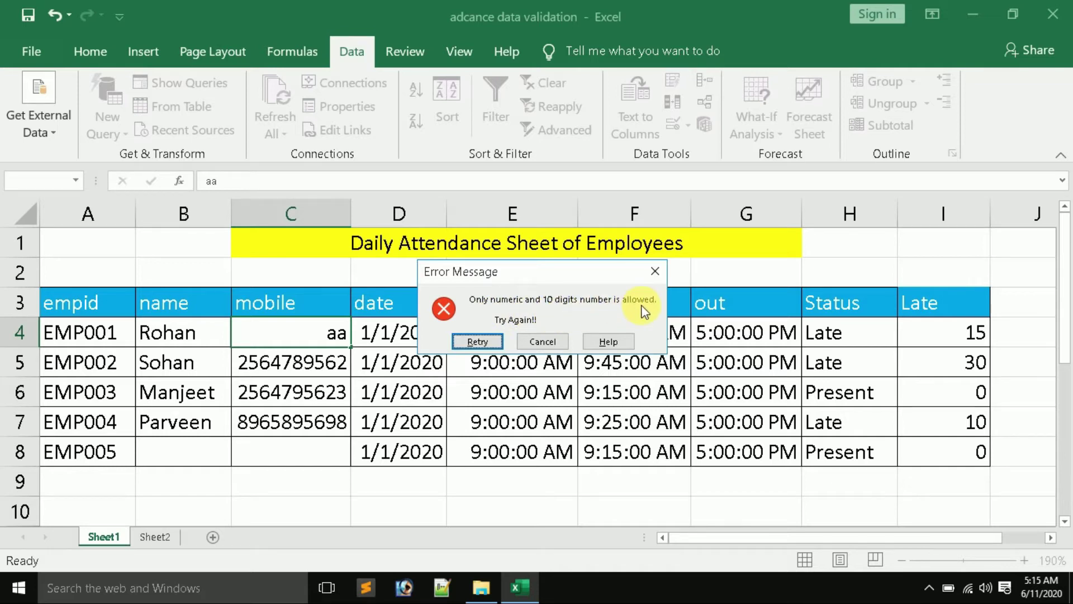
left_click(547, 345)
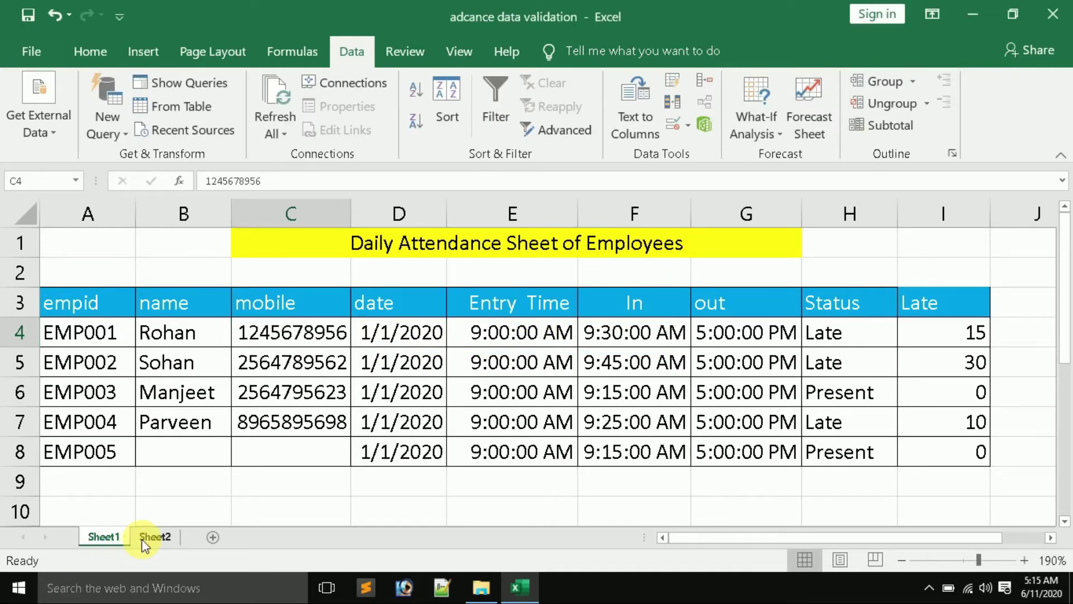
- On Sheet2, select the table and its Date, Entry Time, Out time and empty In time columns
left_click(146, 538)
left_click_drag(86, 242, 851, 401)
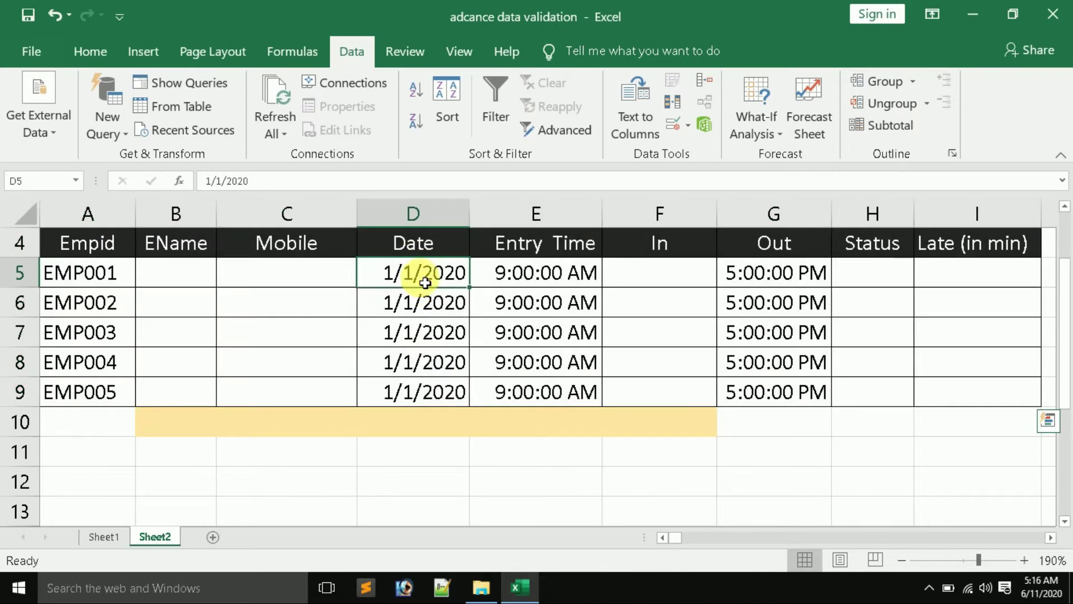
left_click_drag(419, 270, 425, 411)
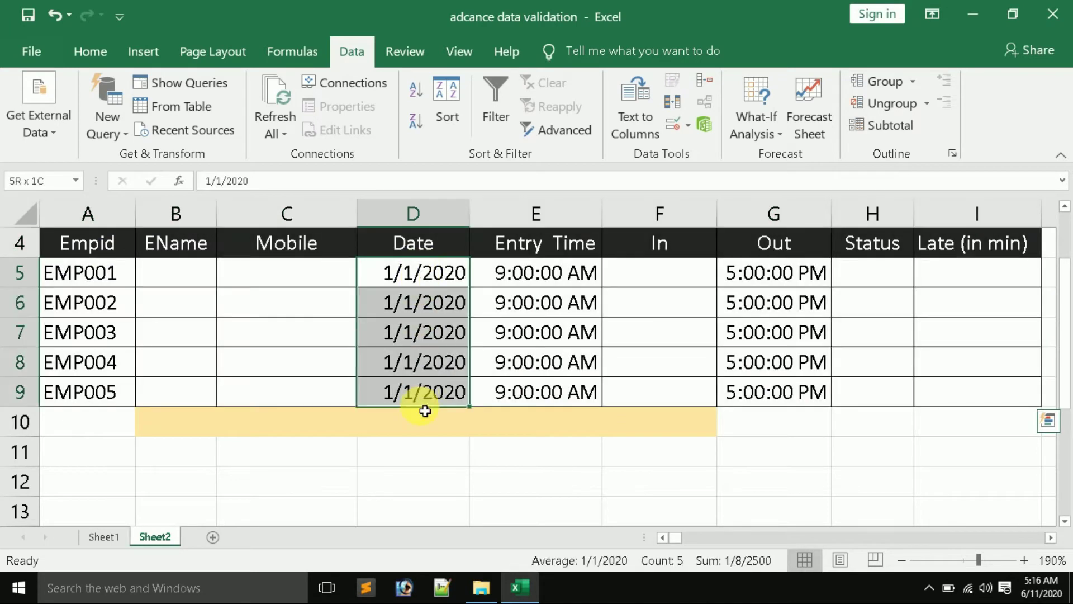
left_click_drag(522, 273, 534, 407)
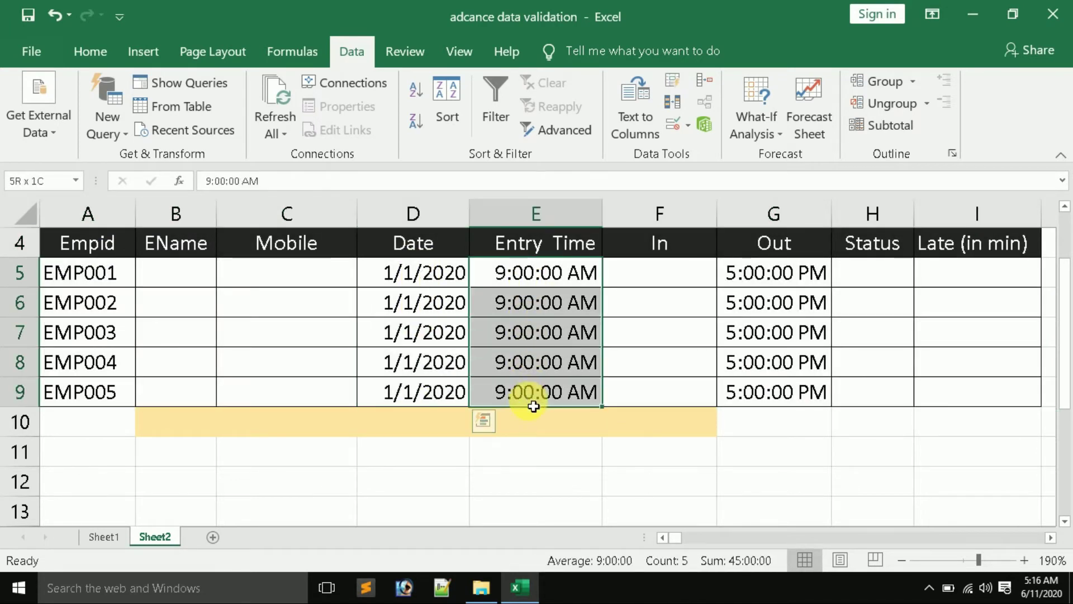
left_click_drag(774, 273, 767, 397)
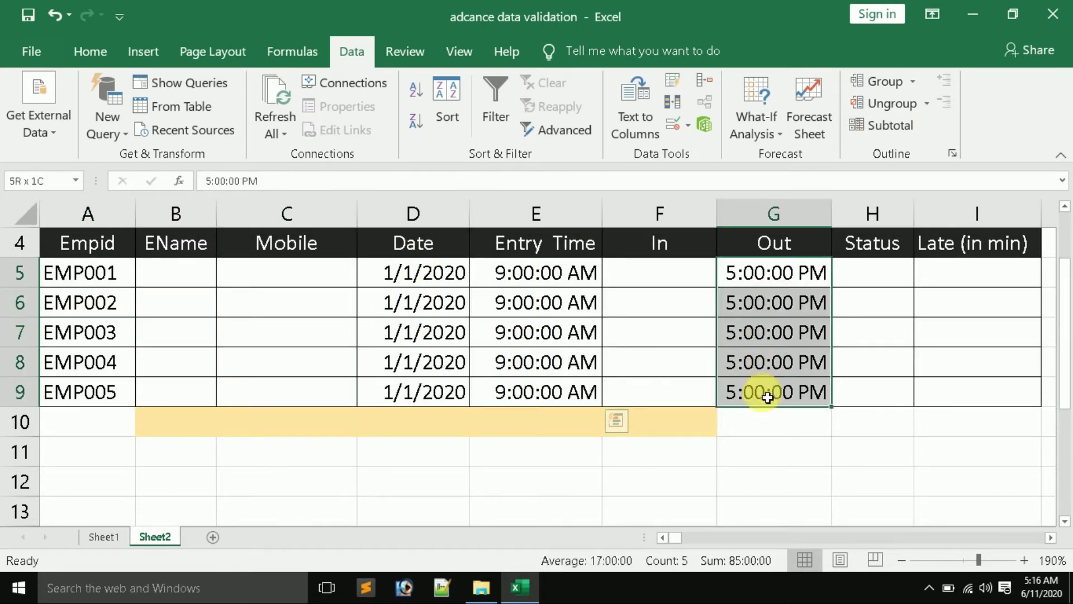
left_click_drag(659, 273, 661, 395)
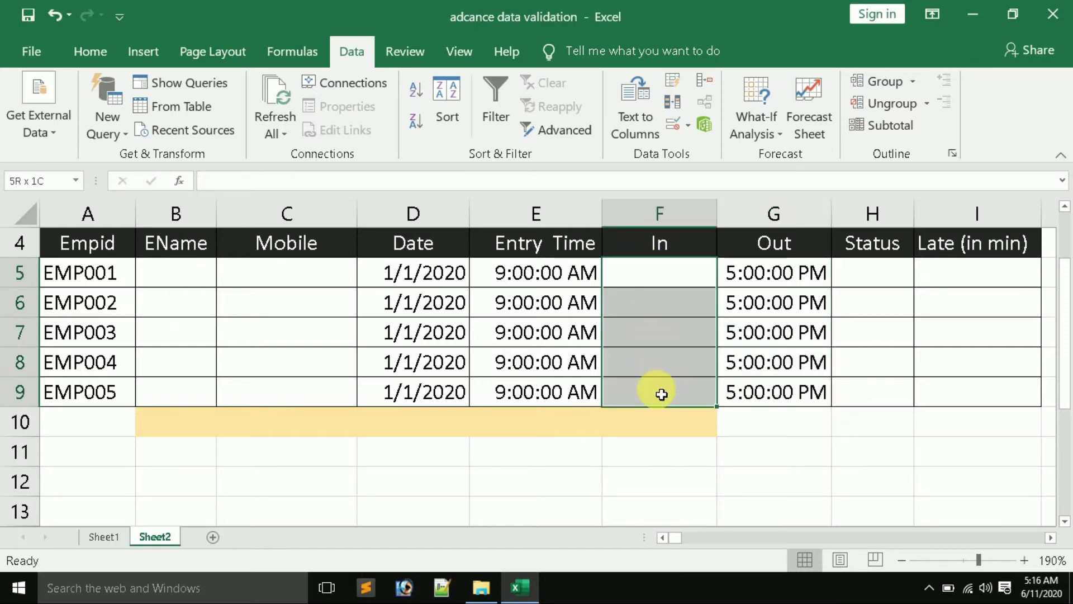
- Select the empty EName, Mobile, Status and Late cells, ending on EName range B5:B9
left_click_drag(177, 272, 193, 391)
left_click(292, 242)
left_click_drag(287, 271, 292, 394)
left_click_drag(886, 272, 1011, 398)
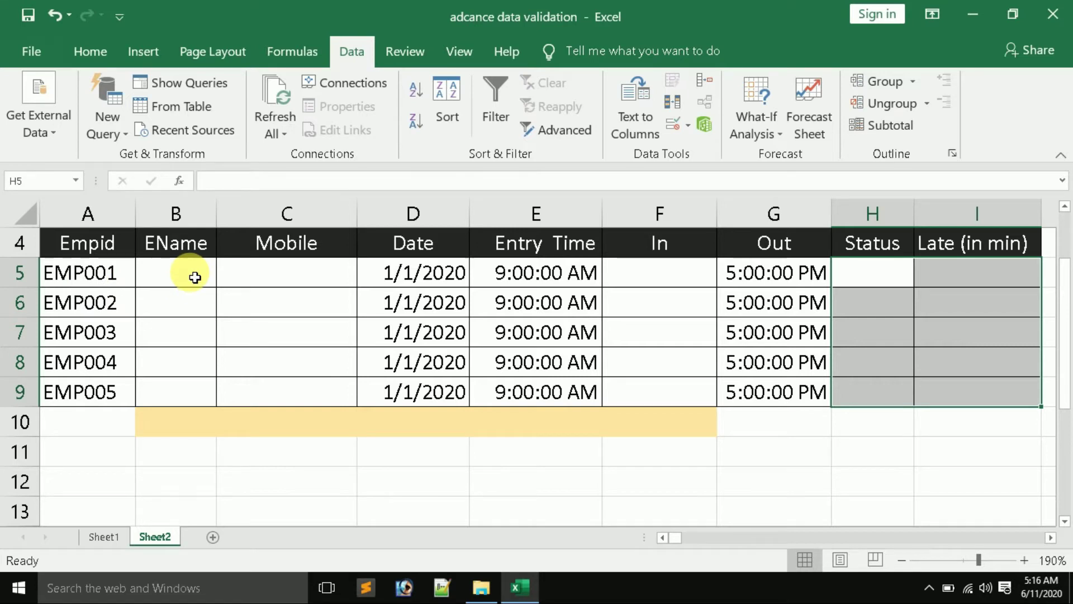
left_click(193, 275)
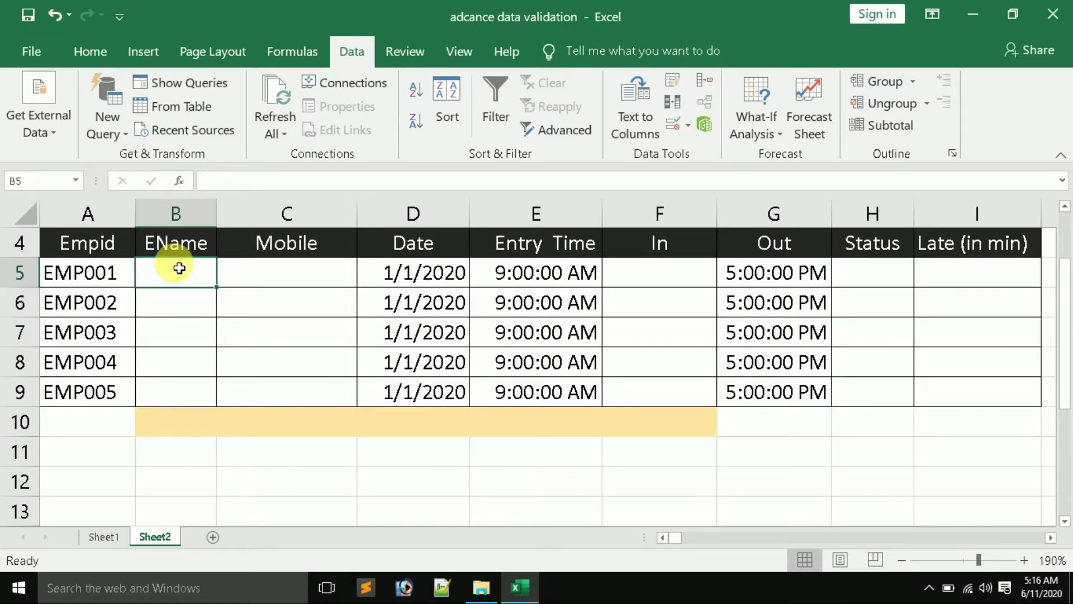
left_click_drag(179, 263, 175, 398)
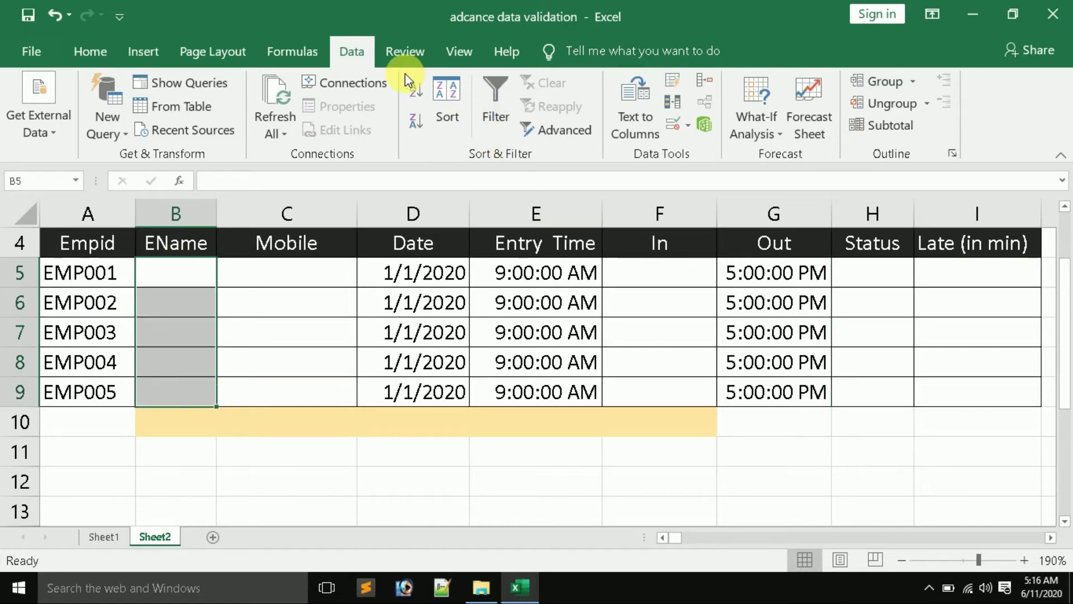
- Give B5:B9 a Custom data validation rule with formula =istext(B5)
left_click(686, 134)
left_click(693, 150)
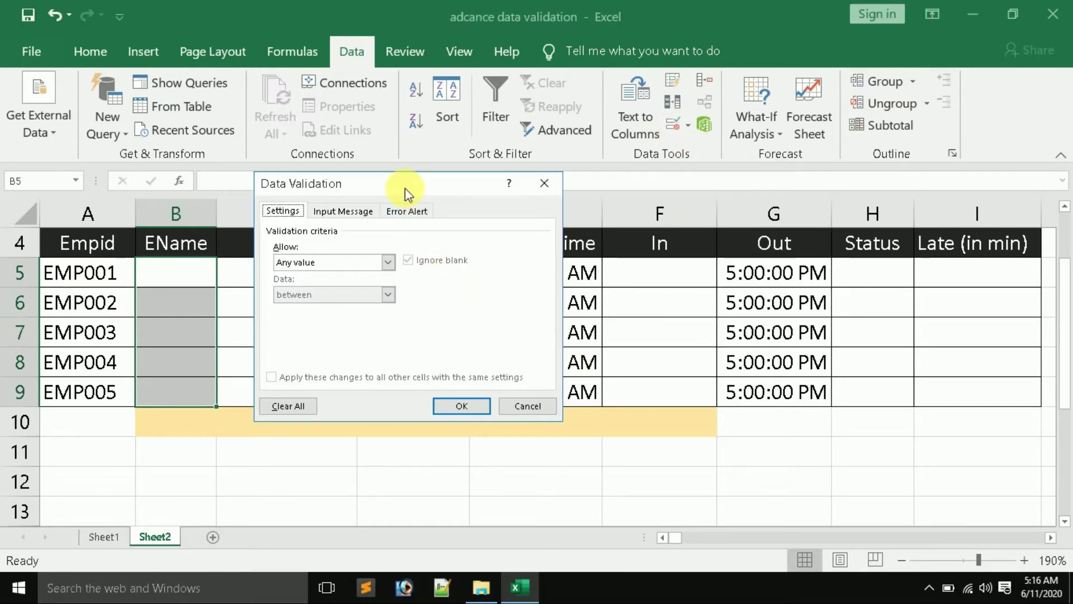
left_click_drag(405, 188, 627, 216)
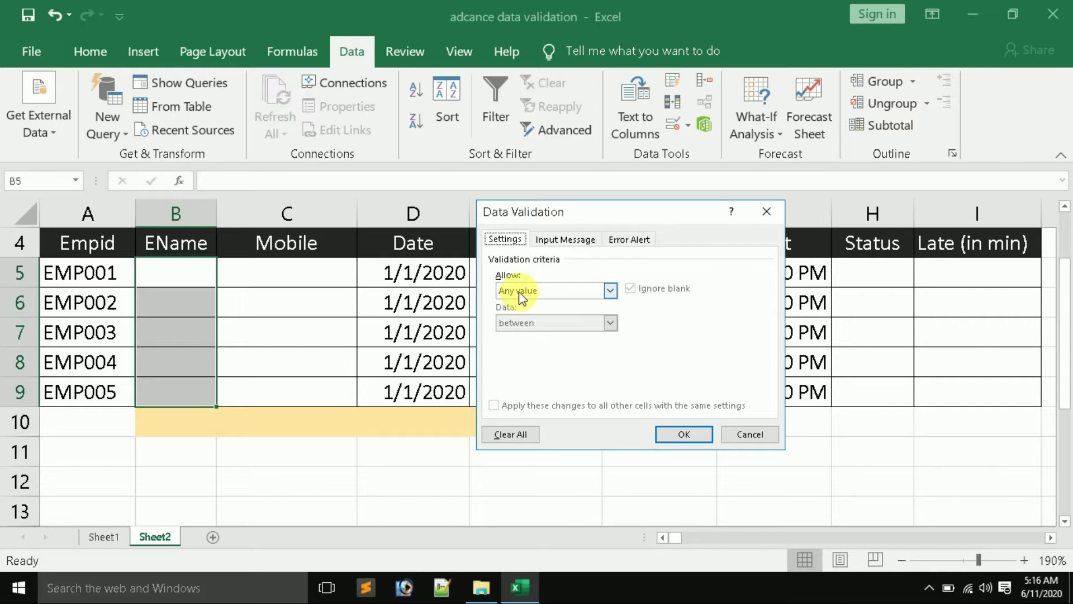
left_click(611, 292)
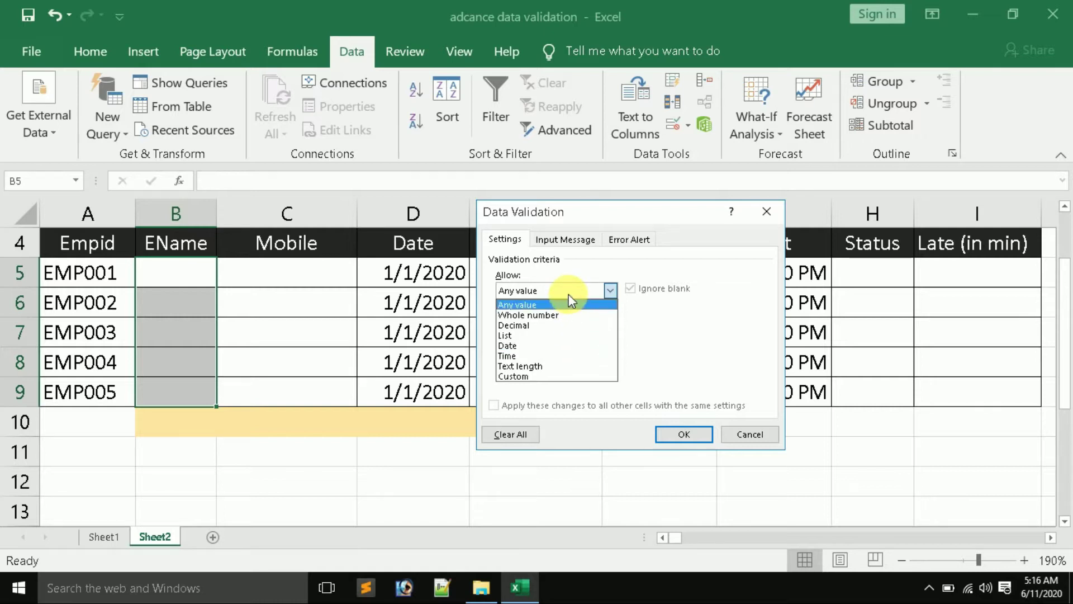
left_click(553, 376)
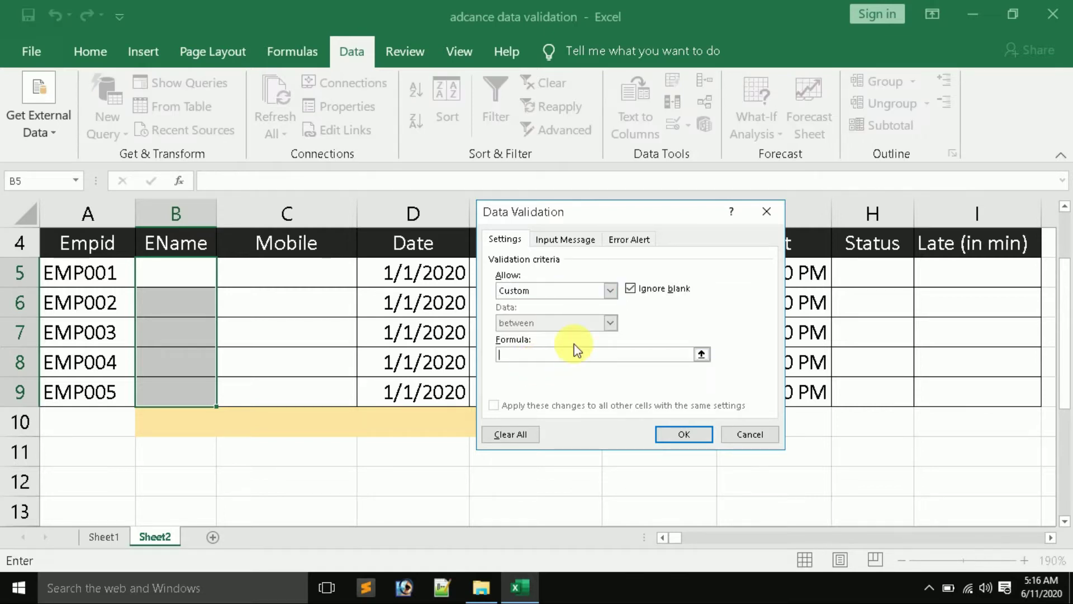
type("=istext(")
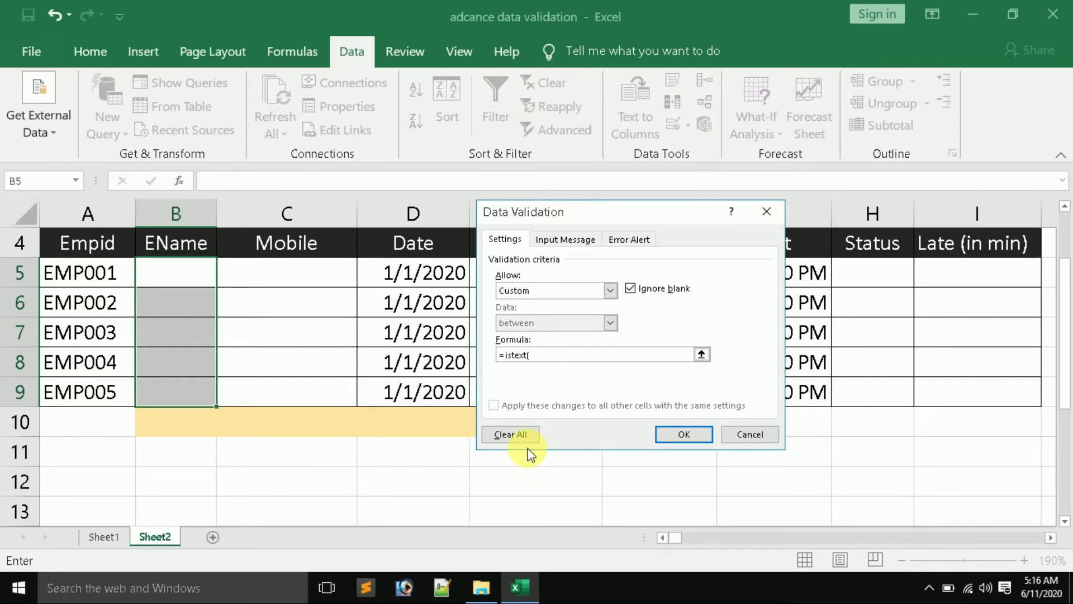
left_click(174, 283)
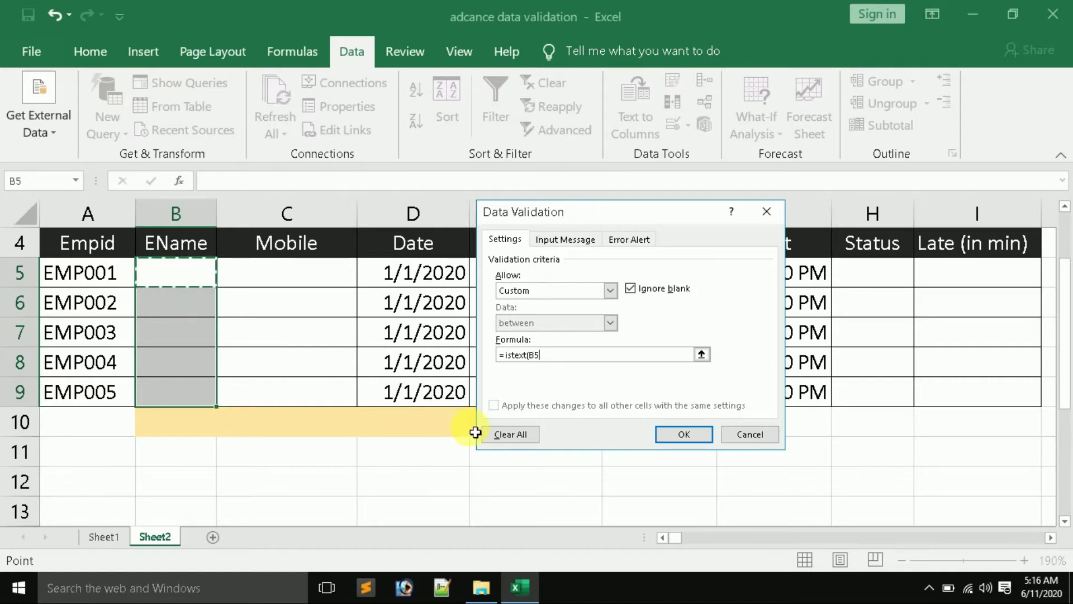
type(")")
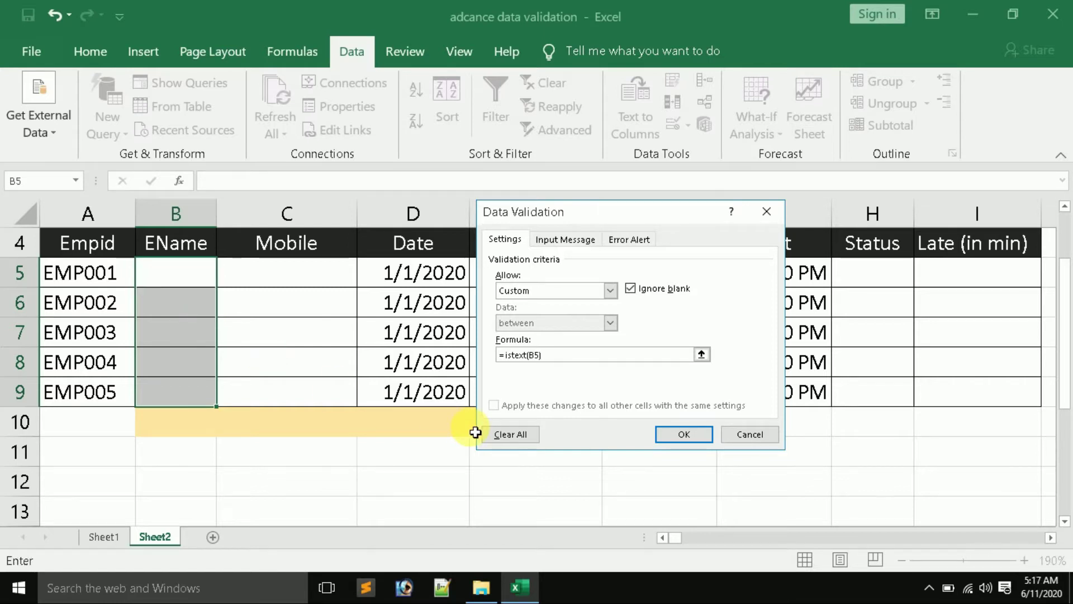
left_click(665, 436)
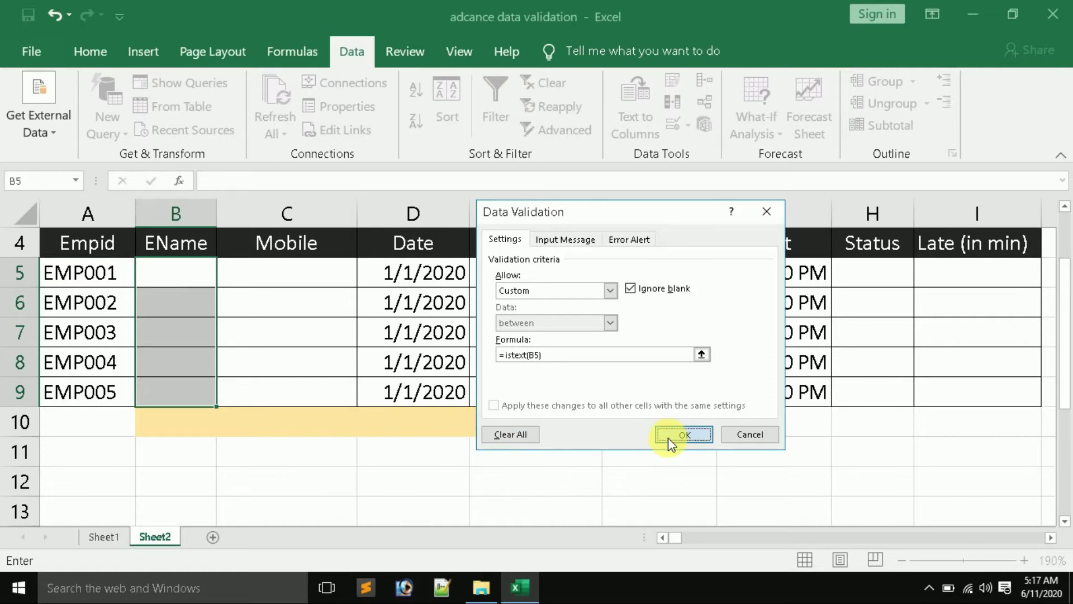
left_click(182, 281)
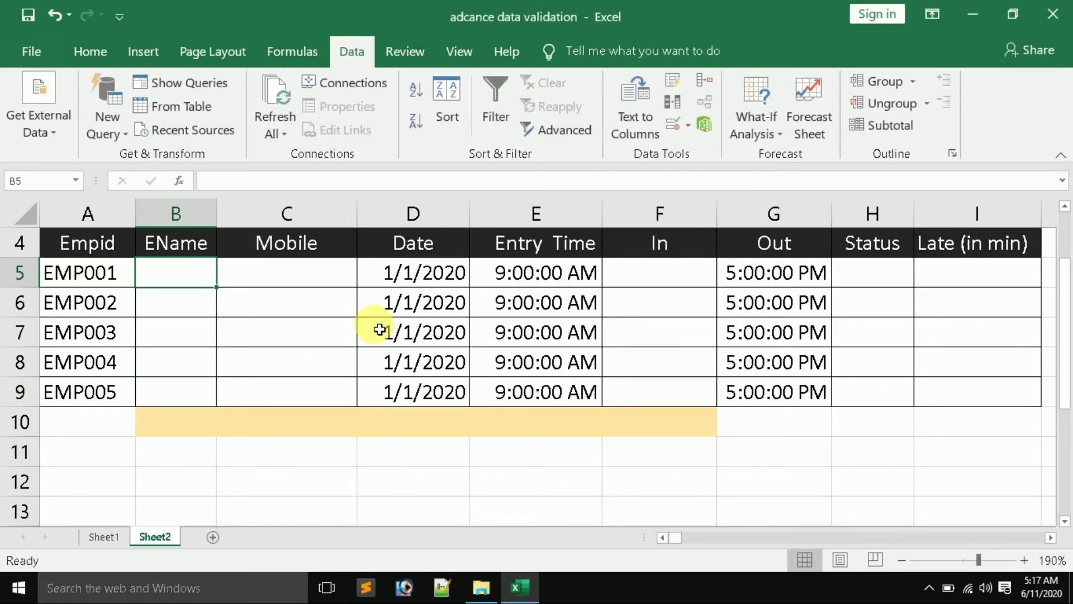
- Confirm B5 rejects 123, then enter the first employee's name in B5
type("123")
key("Return")
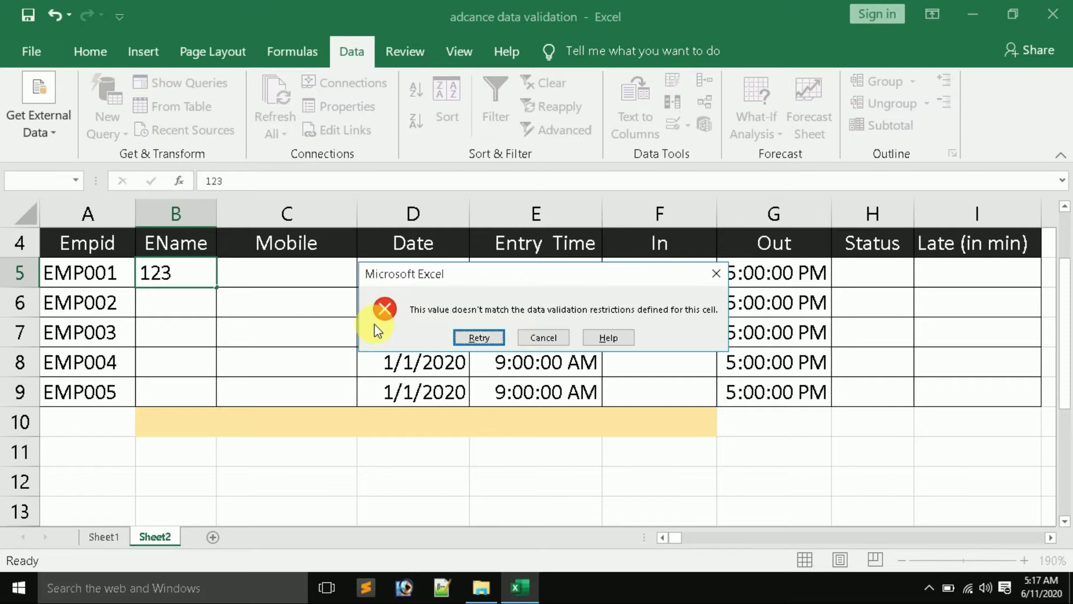
key("Return")
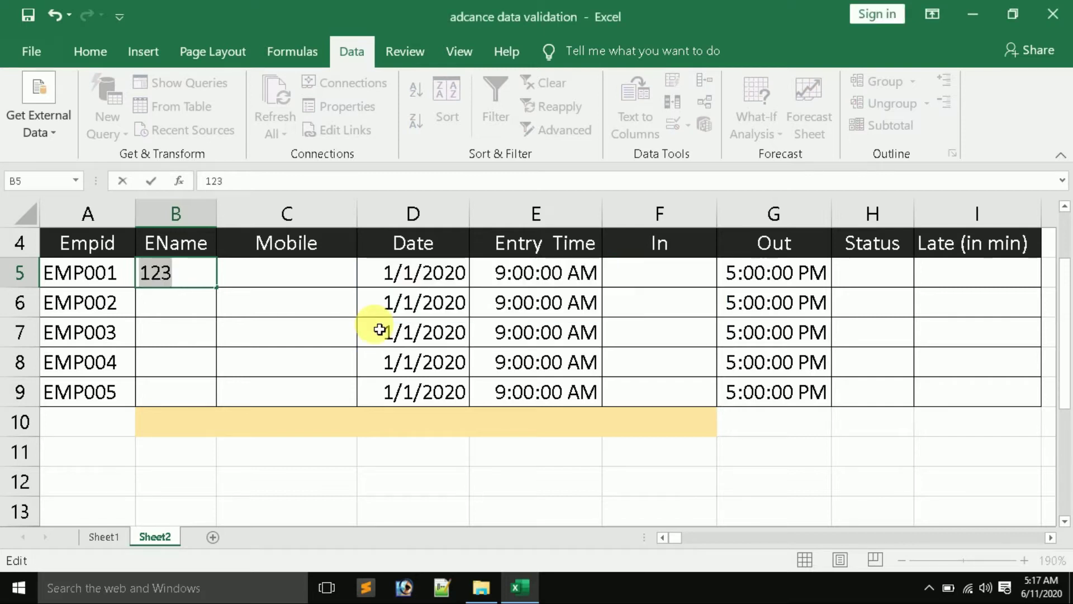
type("AUR")
key("BackSpace")
key("BackSpace")
key("BackSpace")
type("Arun")
key("Return")
- Enter names for EMP002 to EMP004 in B6:B8 and begin the fifth name in B9
type("Suman")
key("Return")
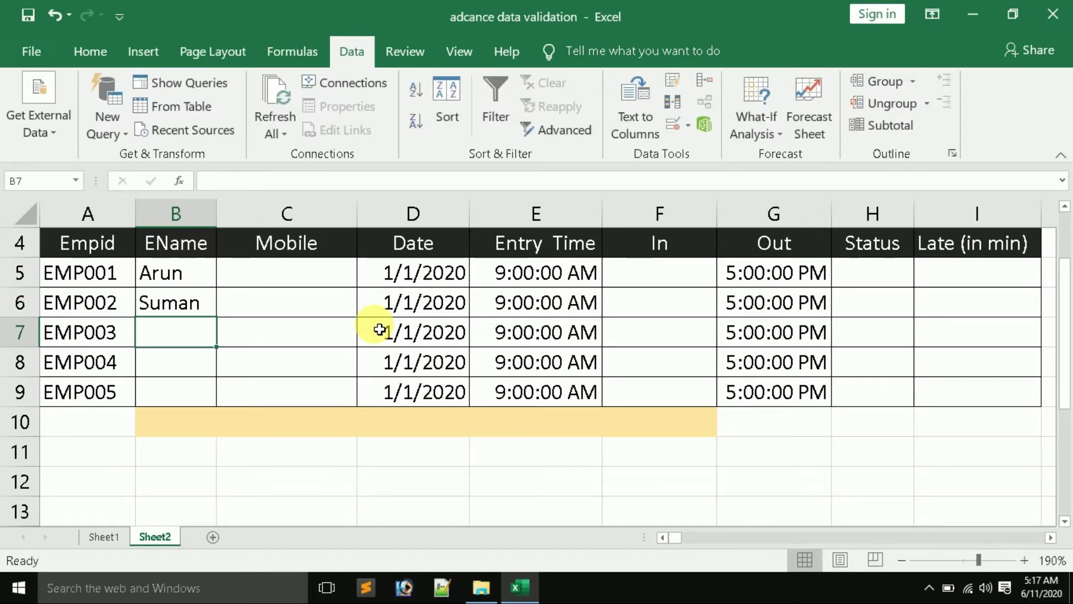
type("Sachin")
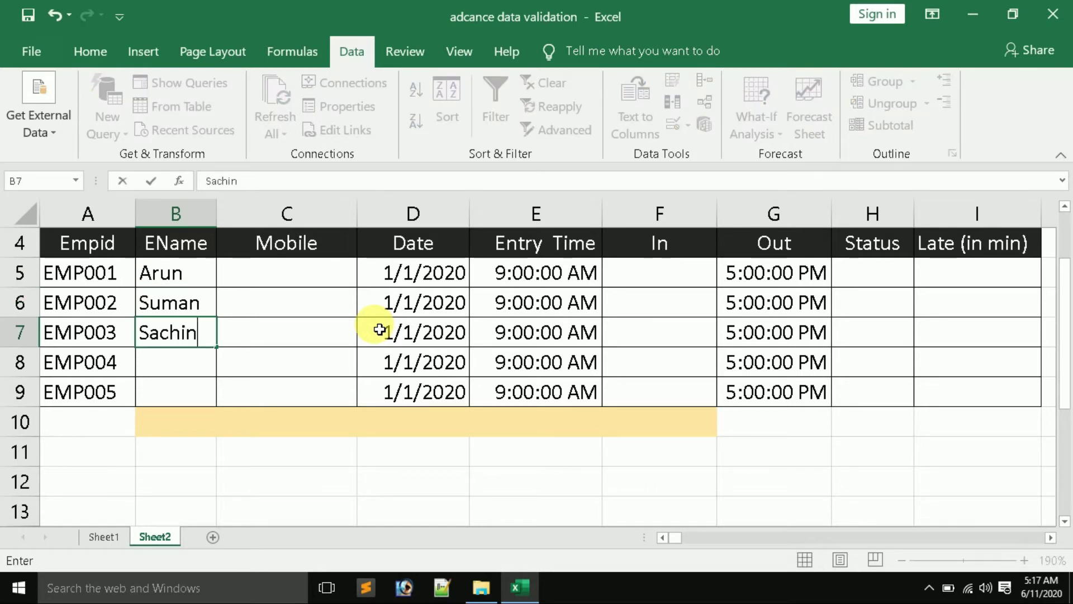
key("Return")
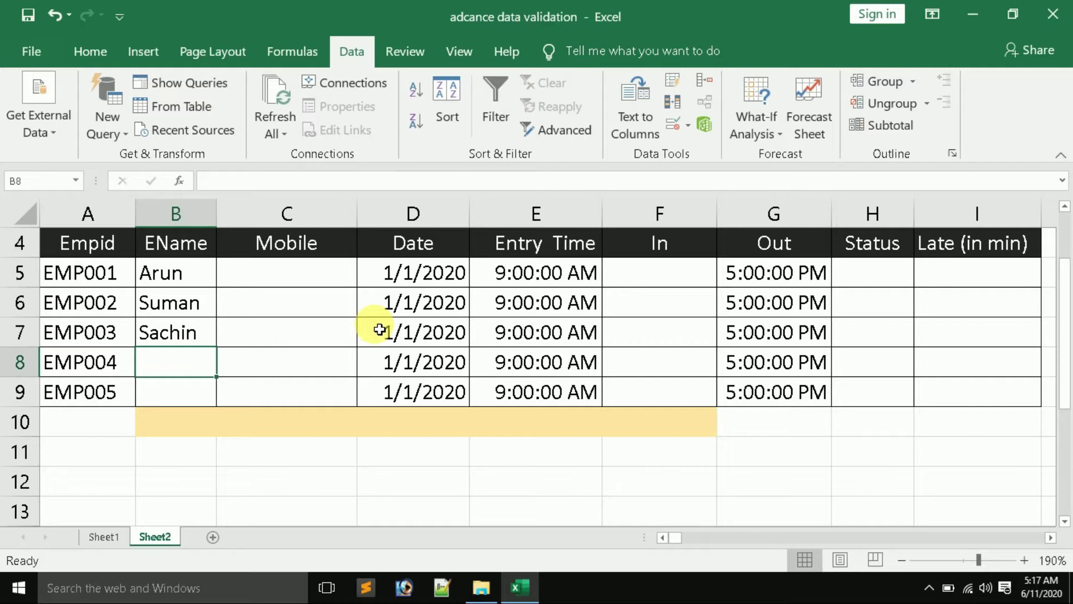
type("Kamal")
key("Return")
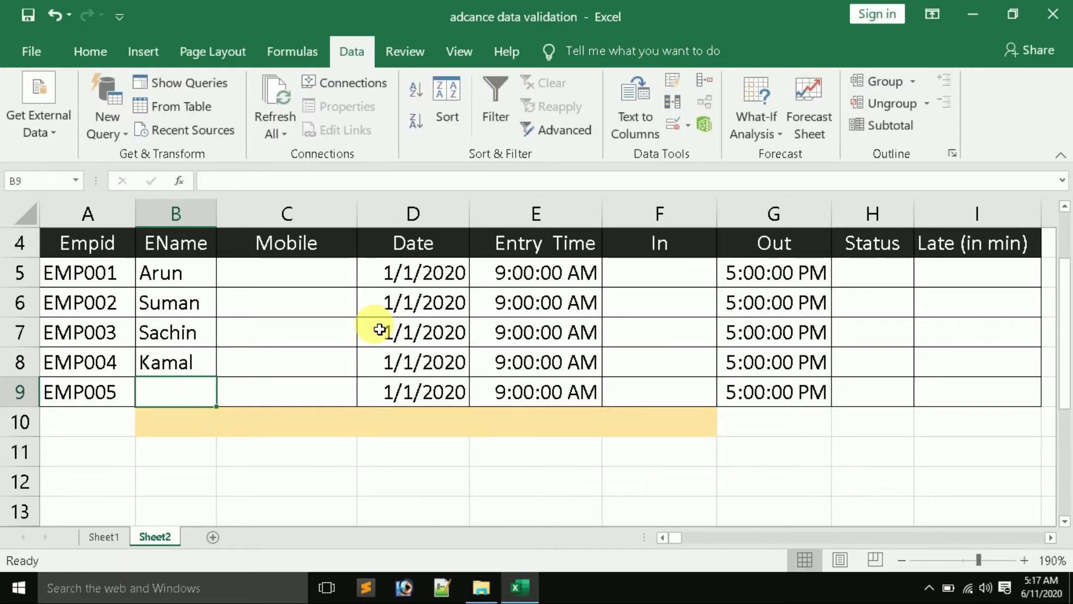
type("MAdan")
key("BackSpace")
key("BackSpace")
key("BackSpace")
key("BackSpace")
type("an")
key("BackSpace")
- Finish the fifth employee's name in B9 and select EName cells B5:B9
type("dan")
key("Return")
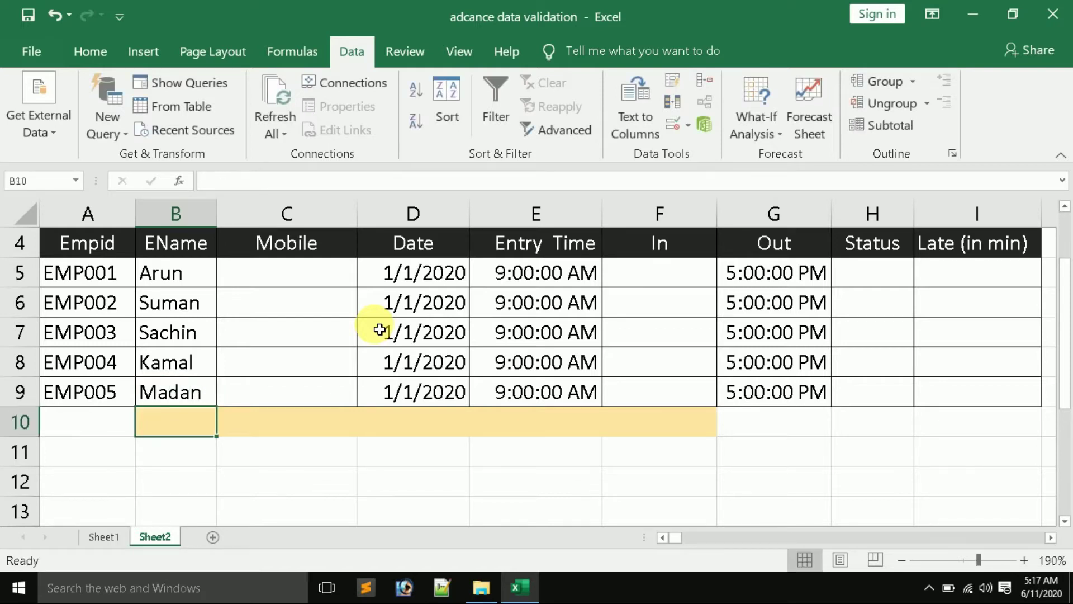
left_click_drag(168, 272, 190, 392)
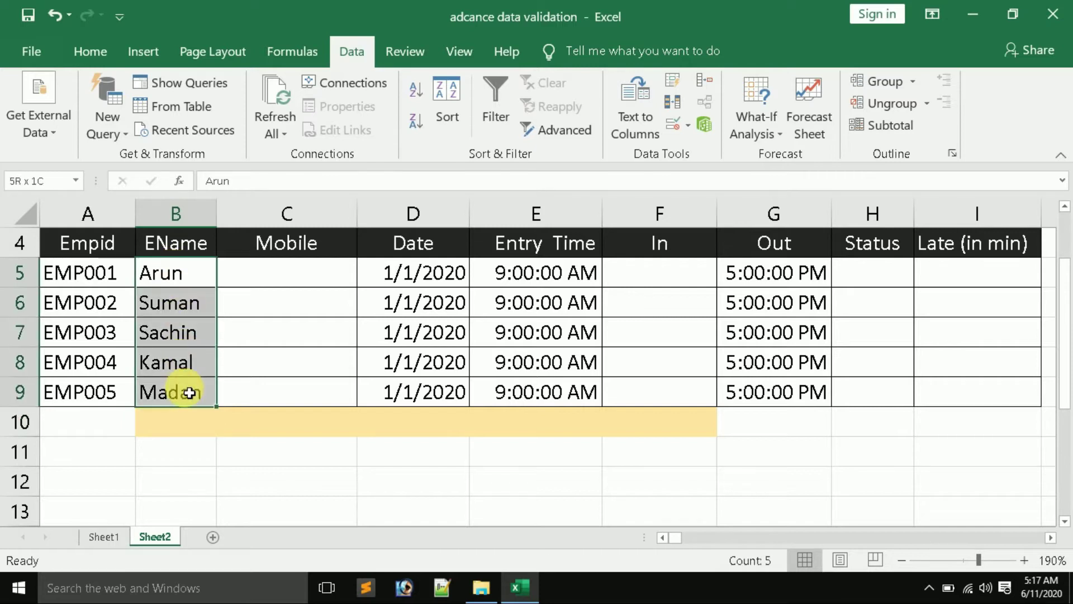
- Give the EName rule an error alert titled 'Alert Message' reading 'Only Text is allowed'
left_click(689, 130)
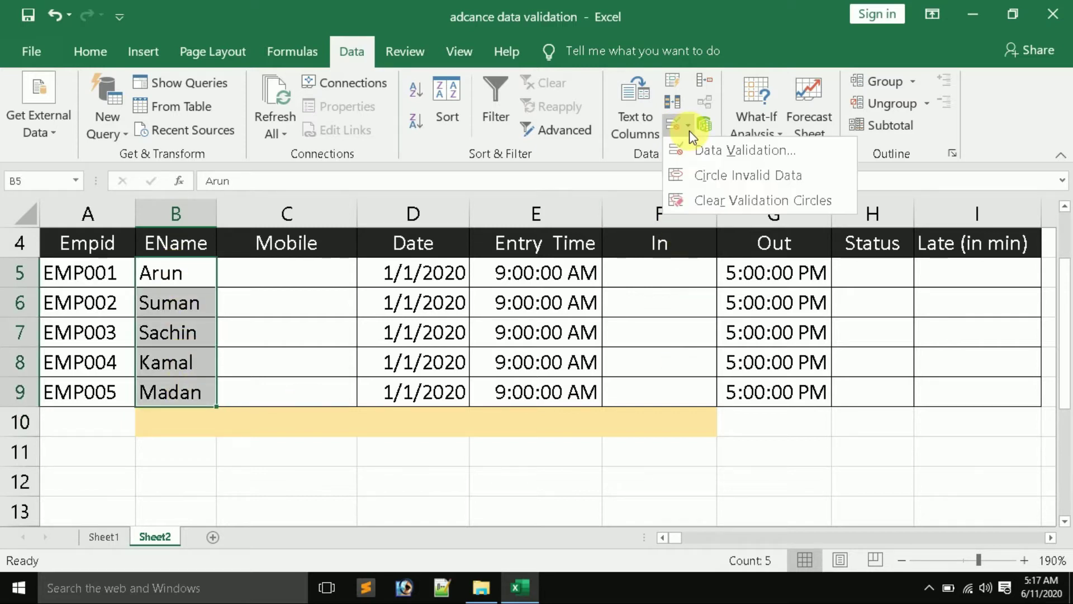
left_click(721, 150)
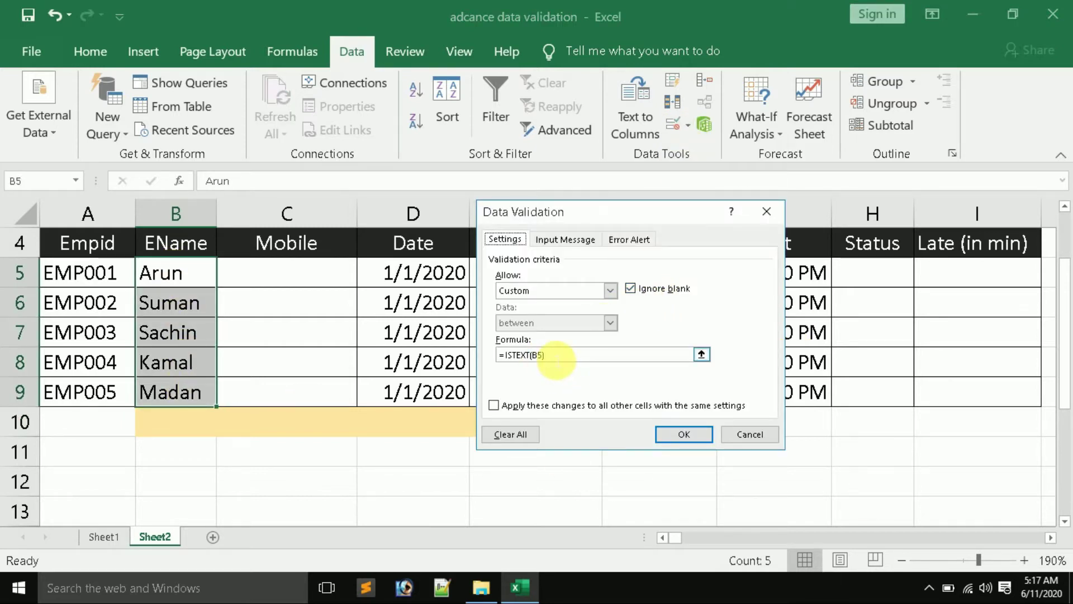
left_click(645, 240)
left_click(662, 311)
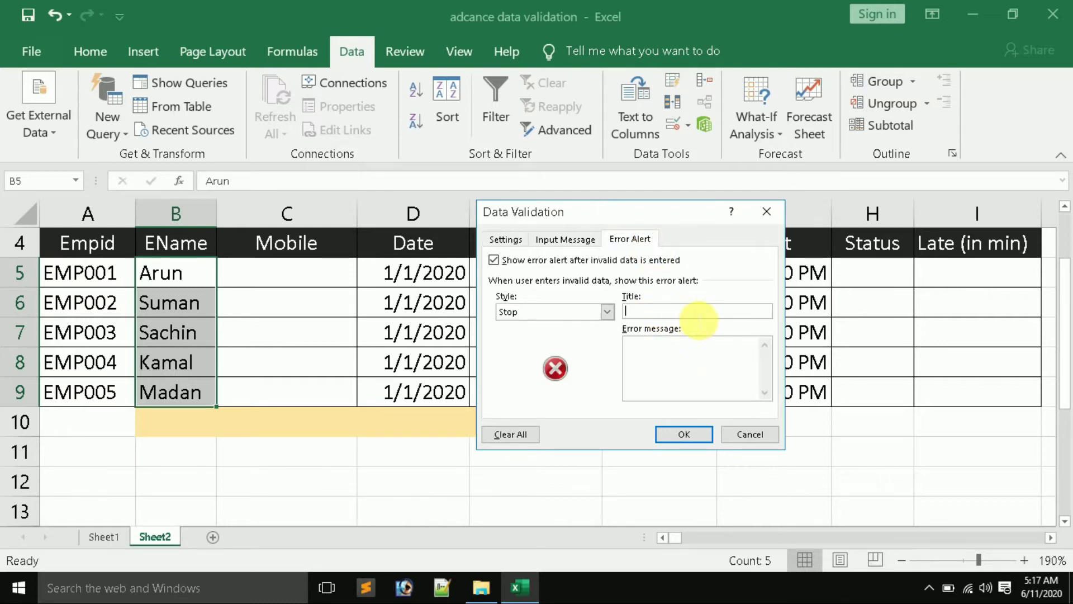
type("Alert")
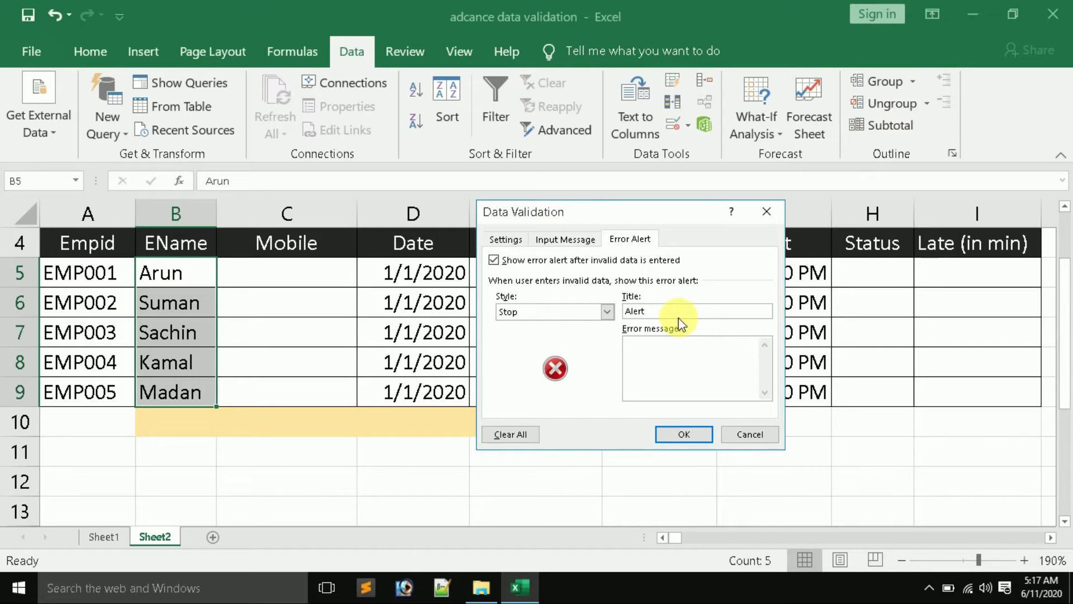
left_click(684, 363)
key("BackSpace")
key("BackSpace")
key("BackSpace")
key("BackSpace")
key("BackSpace")
type("M")
key("BackSpace")
type("Alert Message")
left_click(651, 366)
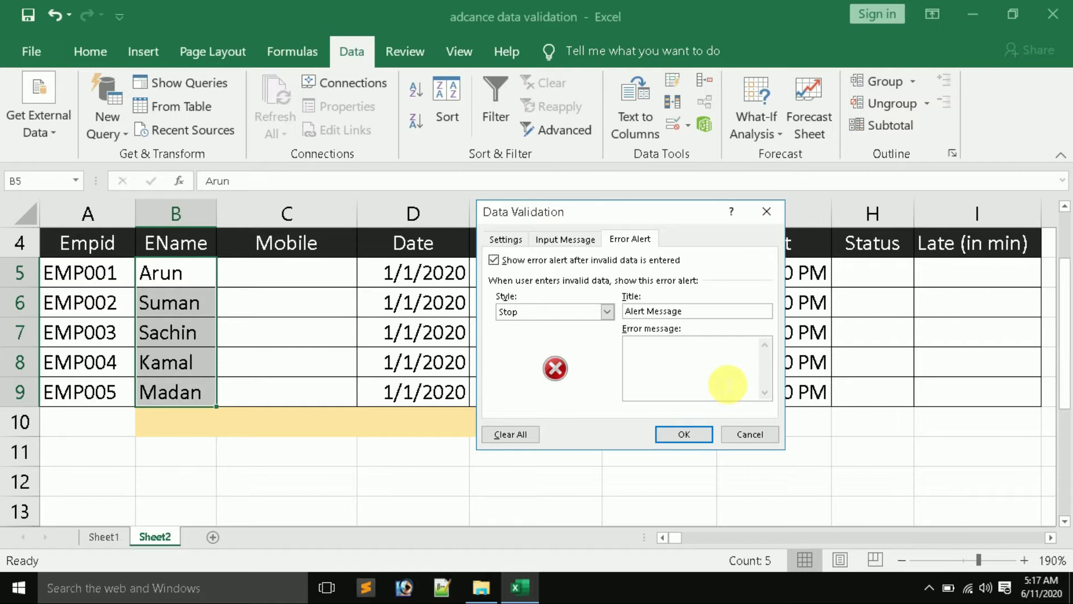
type("Only Text ")
type("is allo")
type("wed")
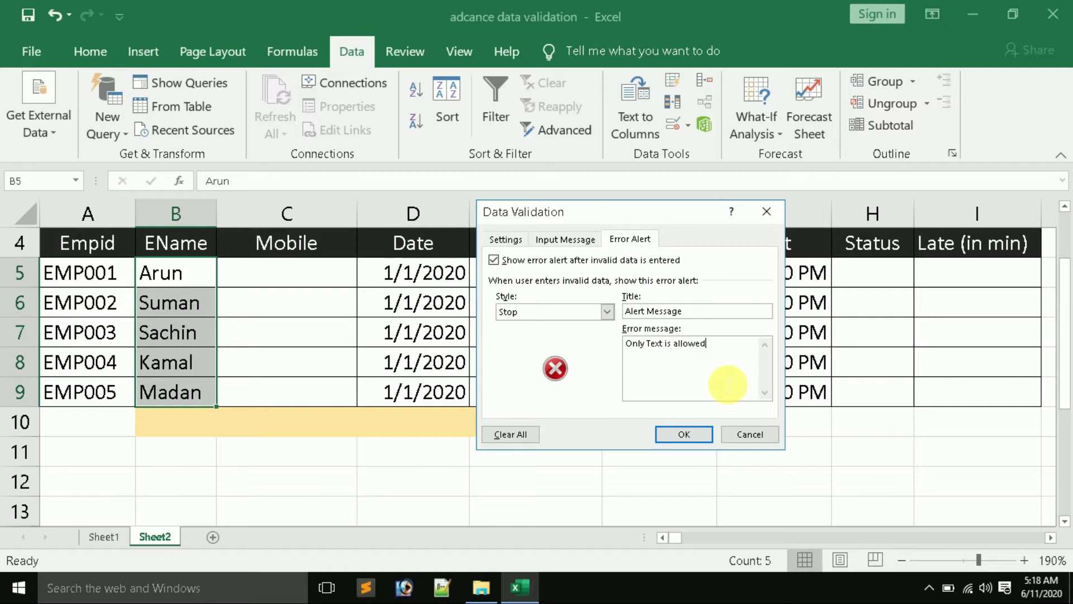
key("Return")
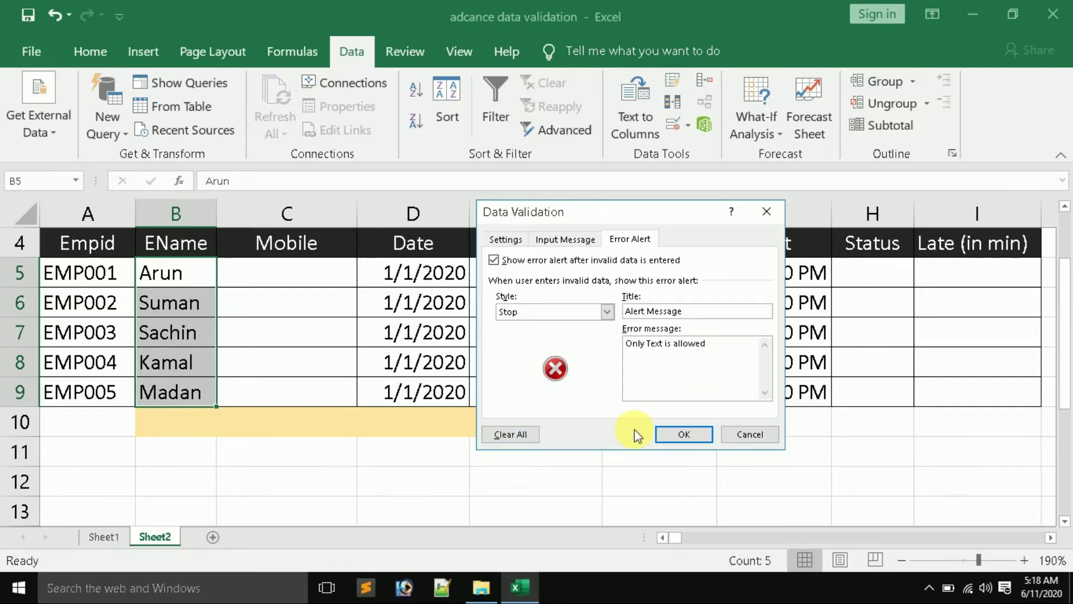
left_click(687, 434)
- Confirm 12 in B5 triggers the alert, restore the first employee's name, then select C5:C9
left_click(170, 287)
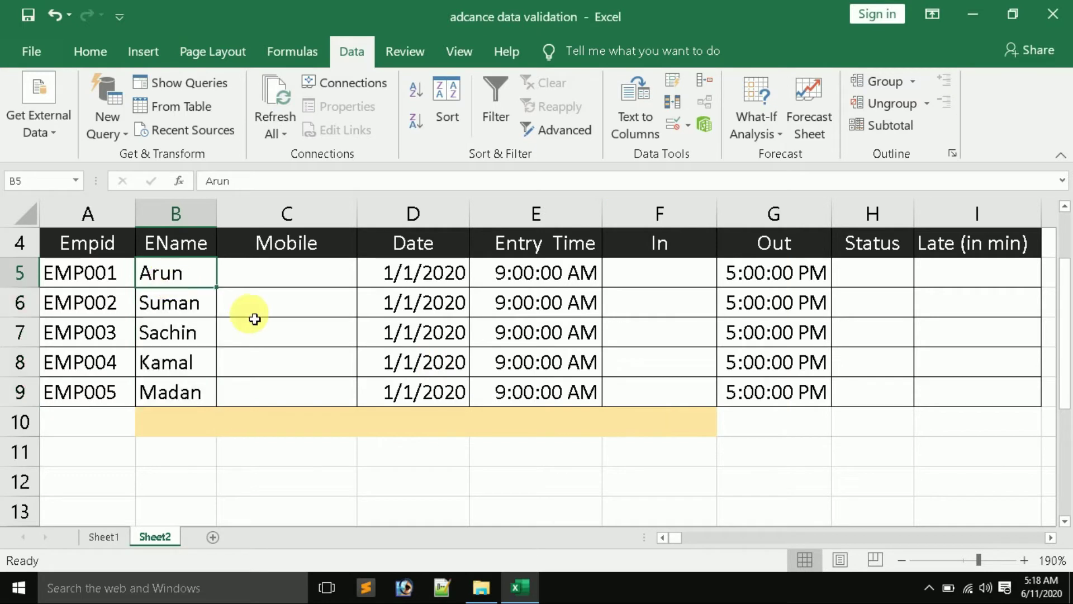
type("12")
key("Return")
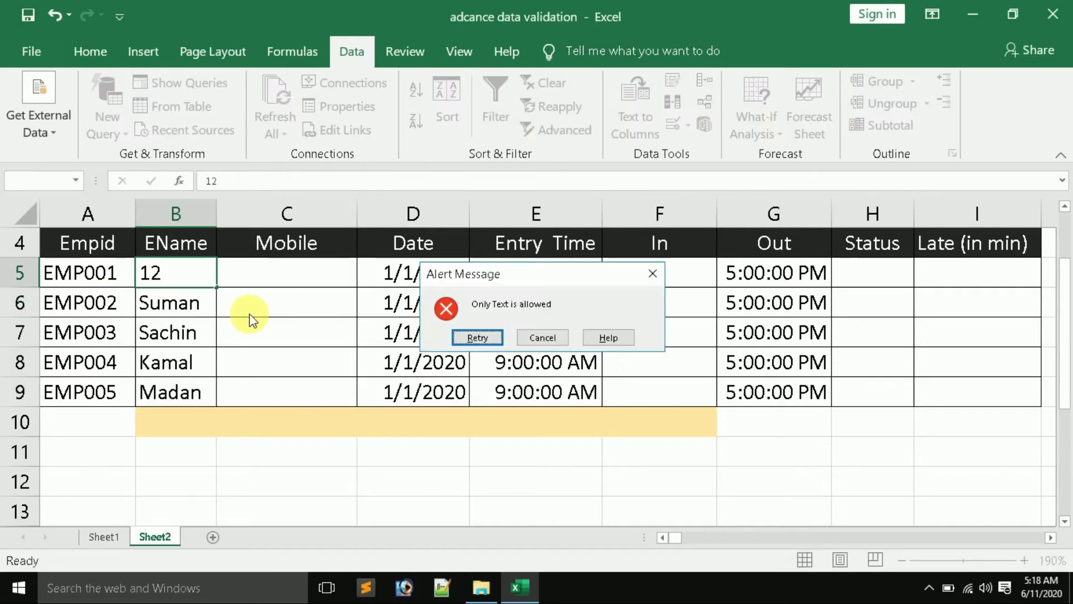
key("Return")
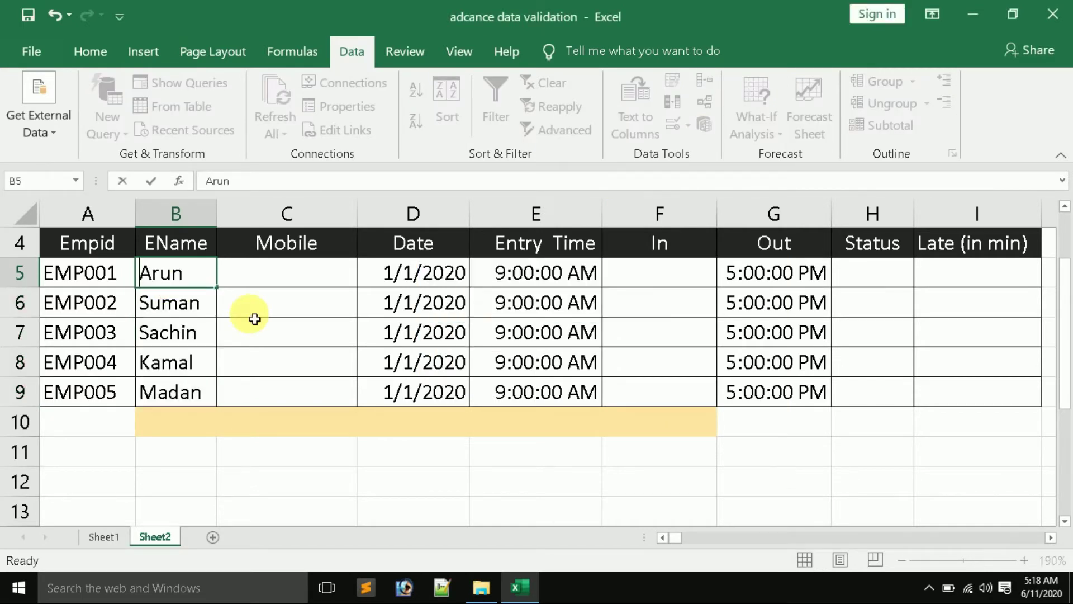
type("Arun")
key("ctrl+Return")
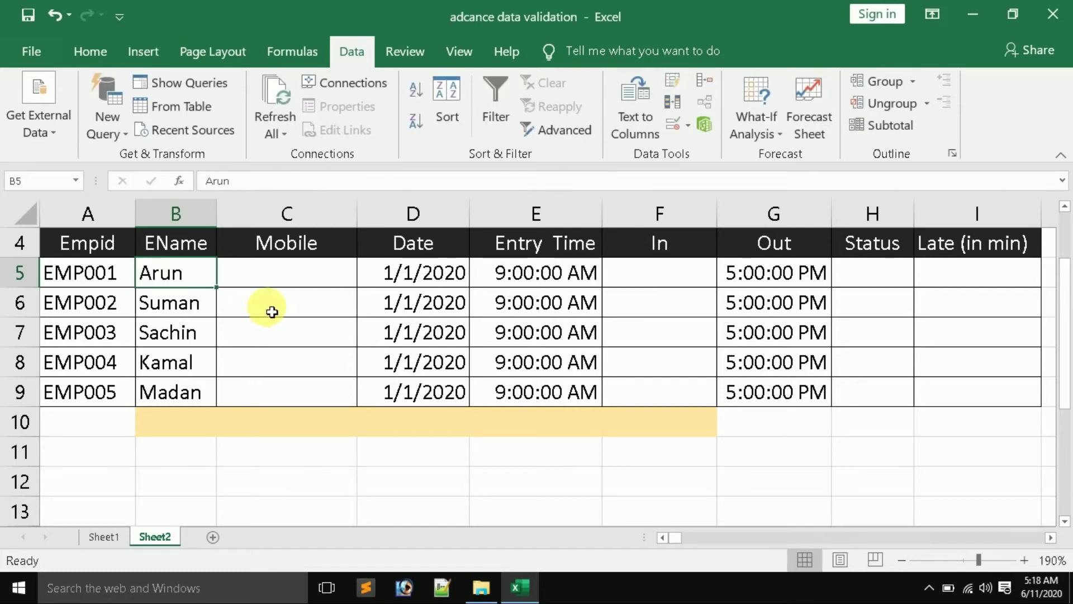
left_click_drag(308, 280, 302, 388)
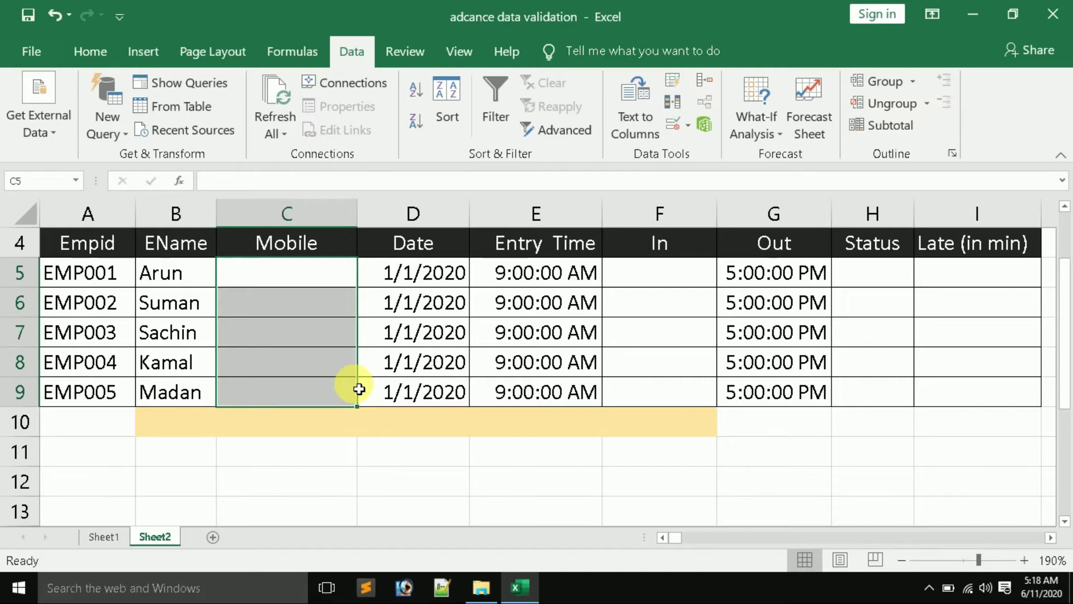
- Set the Mobile cells' data validation Allow type to Custom
left_click(689, 129)
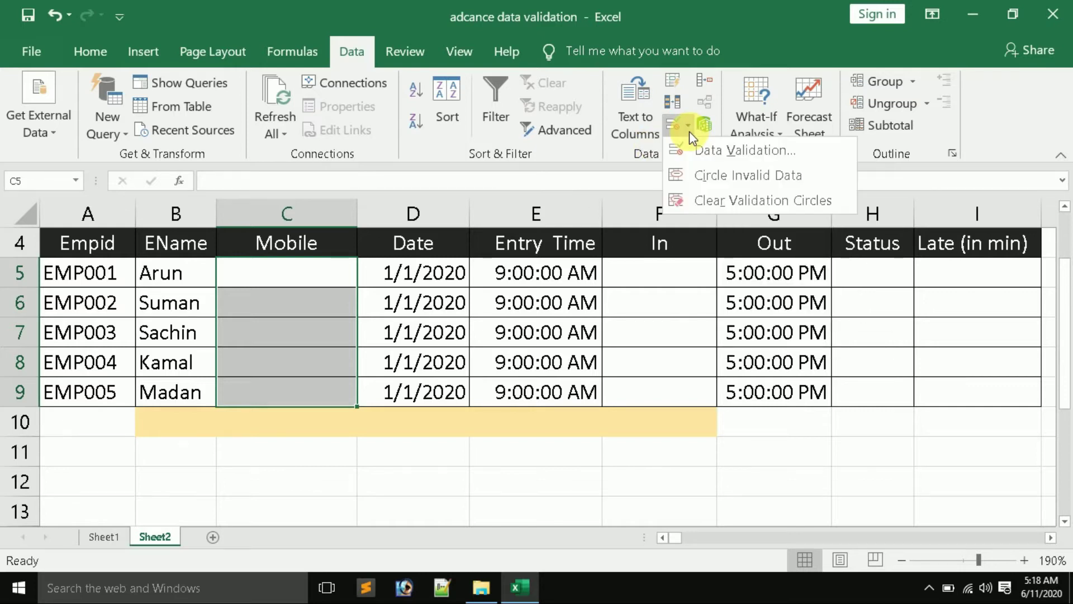
left_click(691, 150)
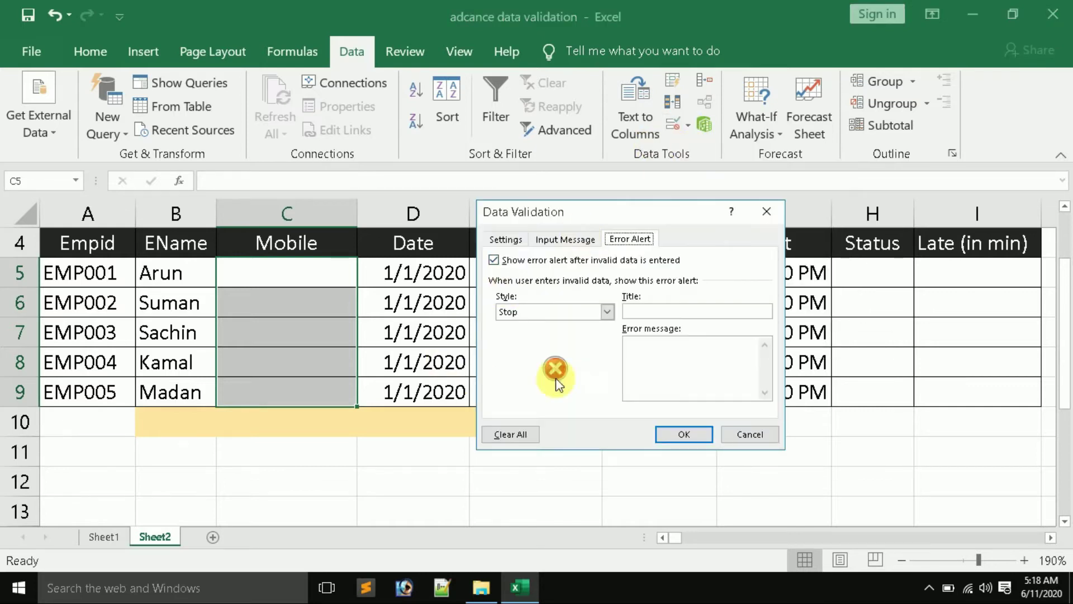
left_click(506, 241)
left_click(610, 292)
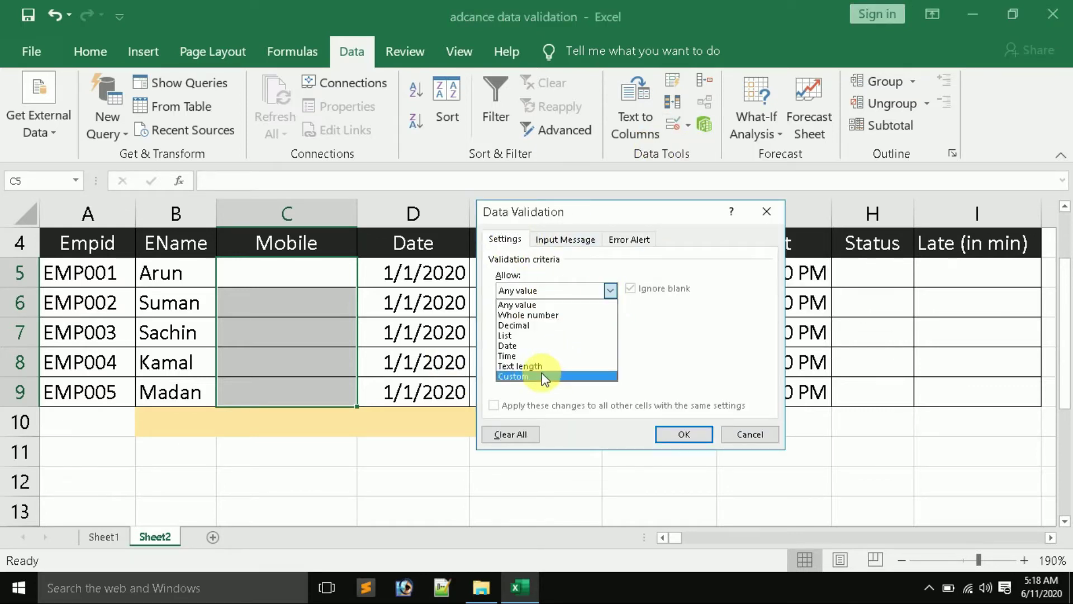
left_click(542, 372)
left_click(541, 356)
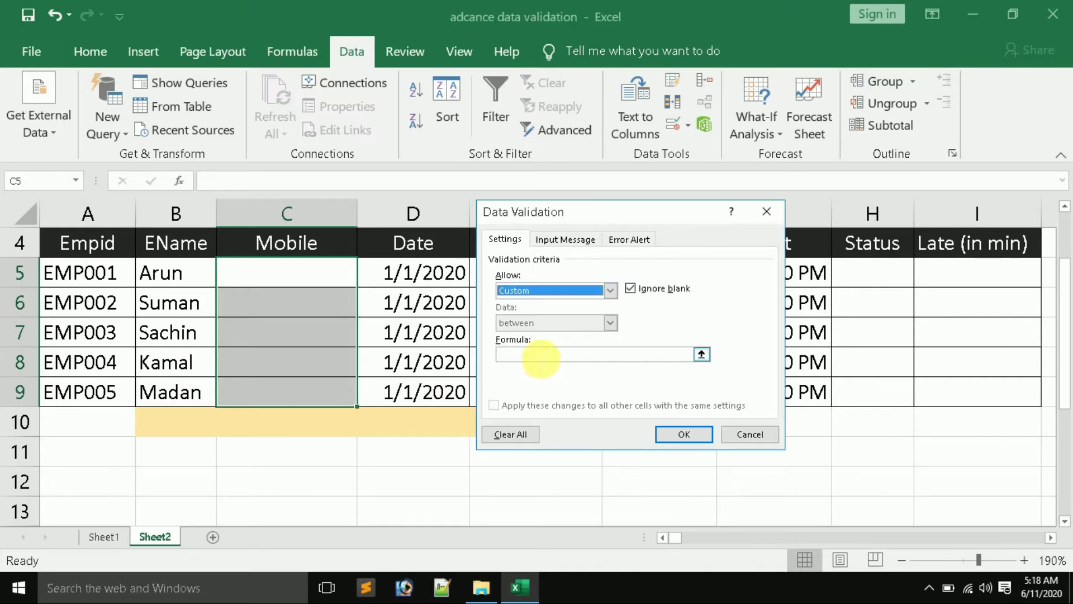
left_click(541, 355)
- Begin the validation formula as =and(len(C5)=10,countif( with the range starting at C5
type("=")
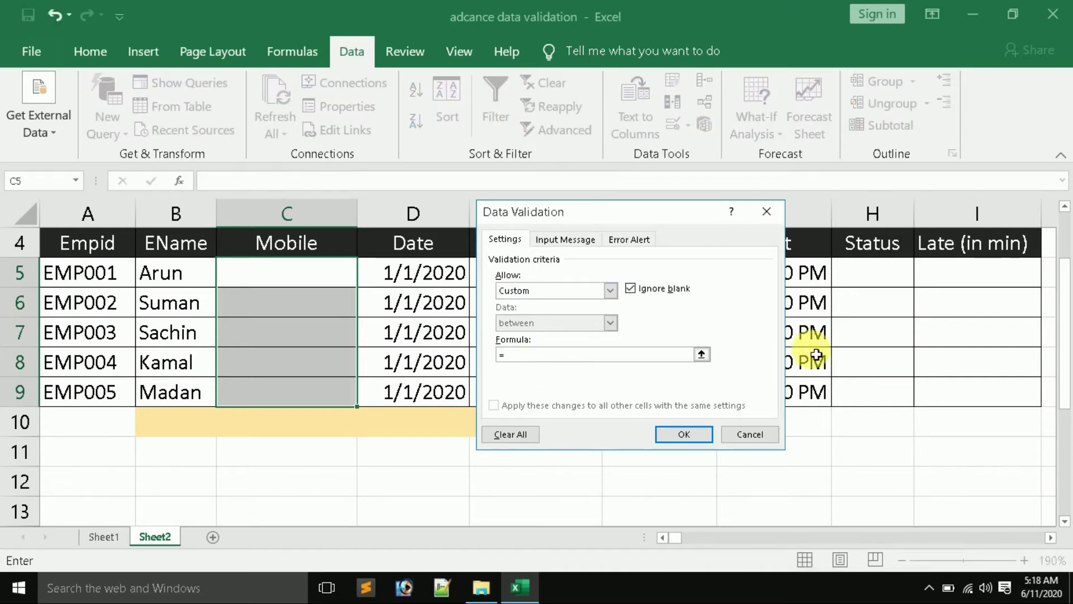
type("and")
type("(")
type("len(")
left_click(278, 284)
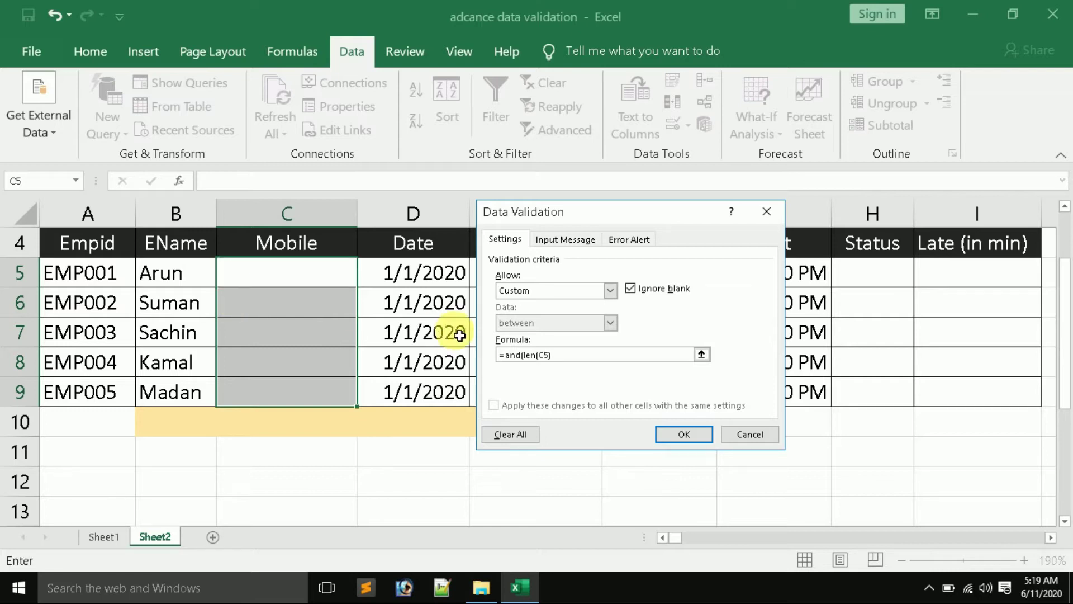
type("=10")
type(",cou")
key("BackSpace")
type("nit")
key("BackSpace")
key("BackSpace")
type("tif(")
left_click(261, 274)
- Complete the formula with countif($C$5:$C$9,C5)=1 and isnumber(C5), closing the AND
left_click_drag(262, 274, 255, 394)
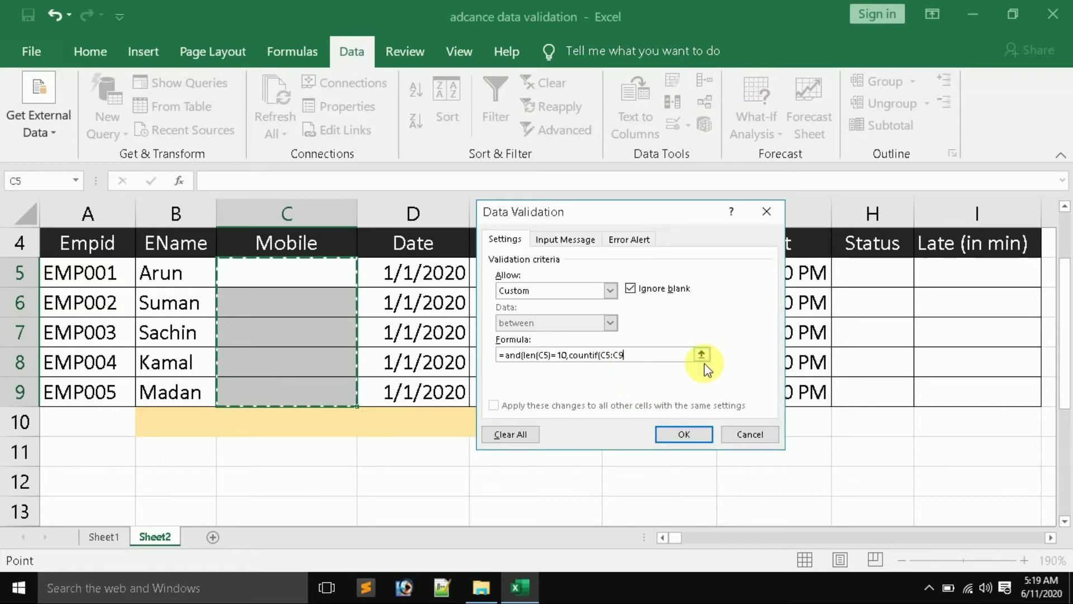
key("F4")
type(",")
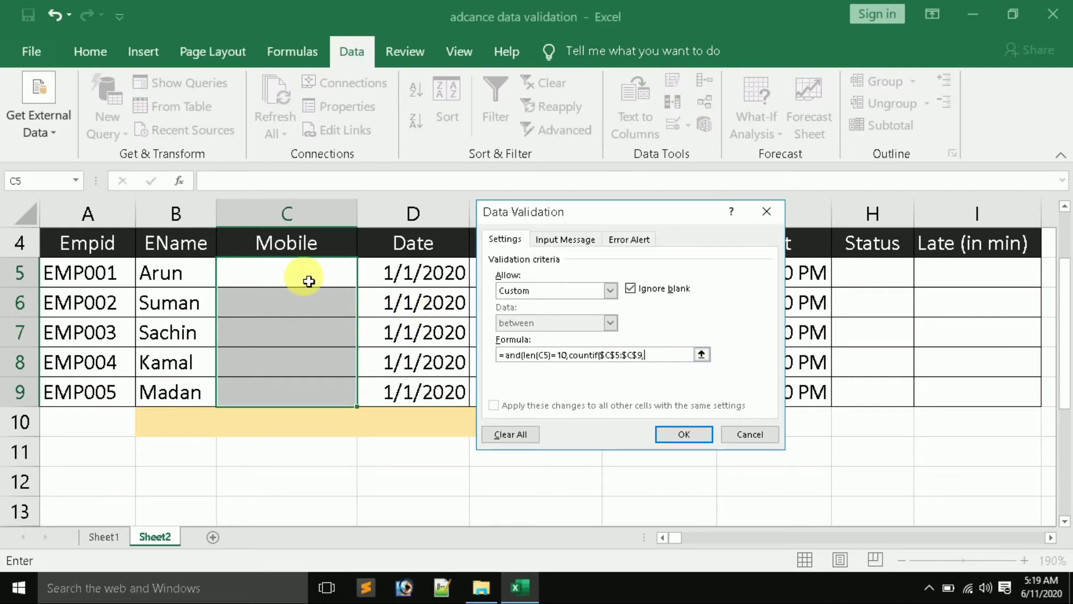
left_click(308, 280)
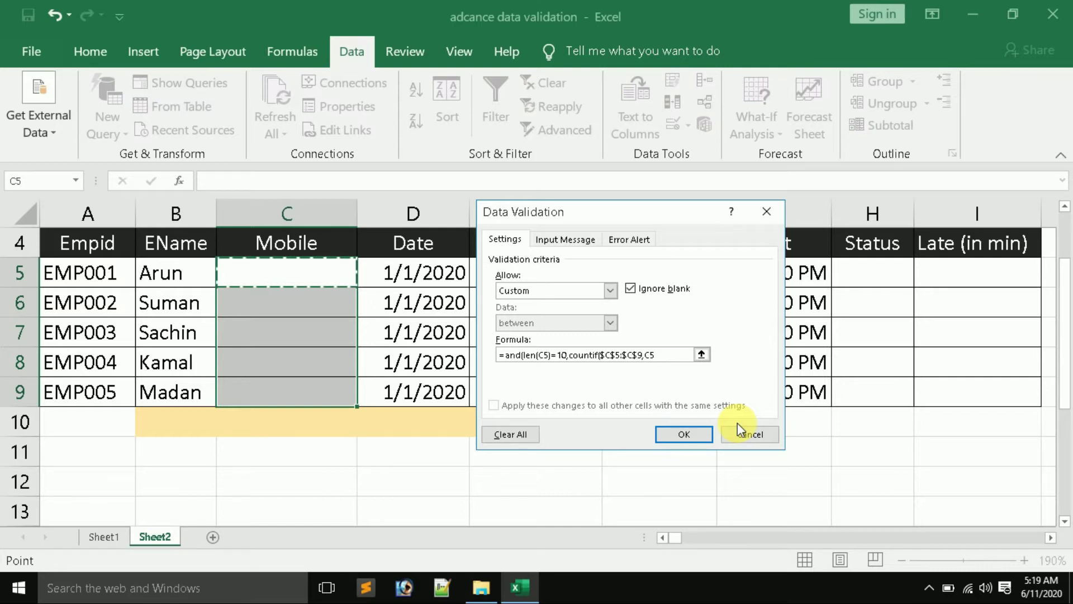
type(")=")
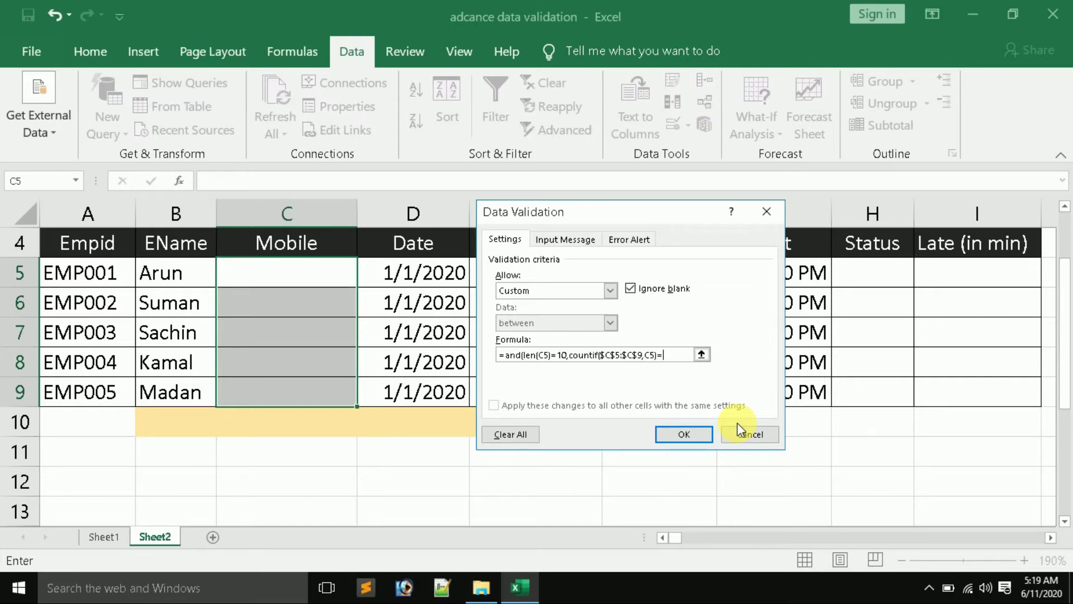
type("1,")
type("is")
type("number")
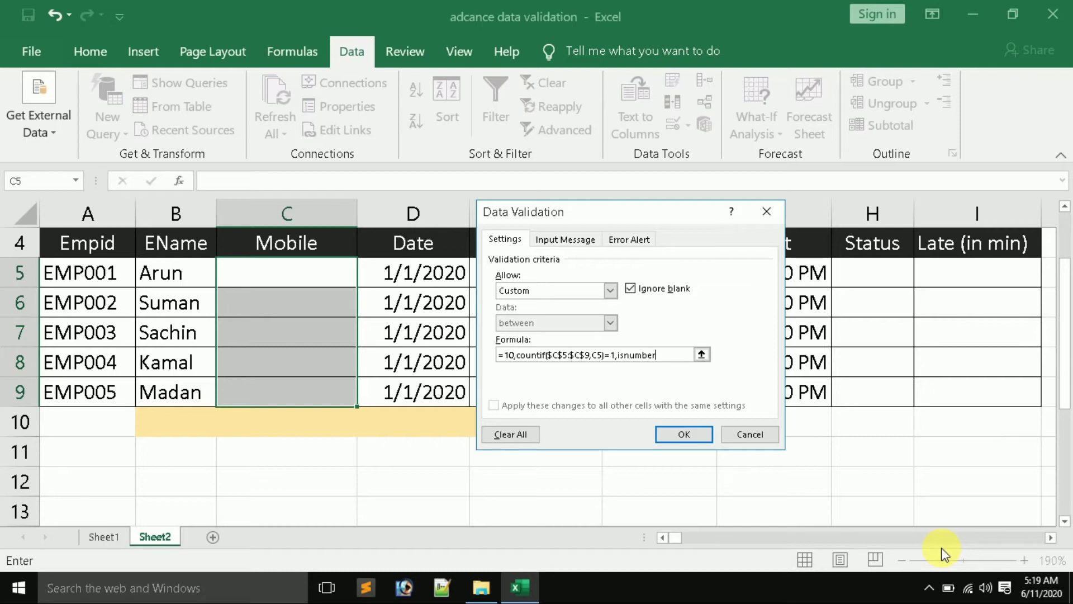
type("(")
left_click(291, 274)
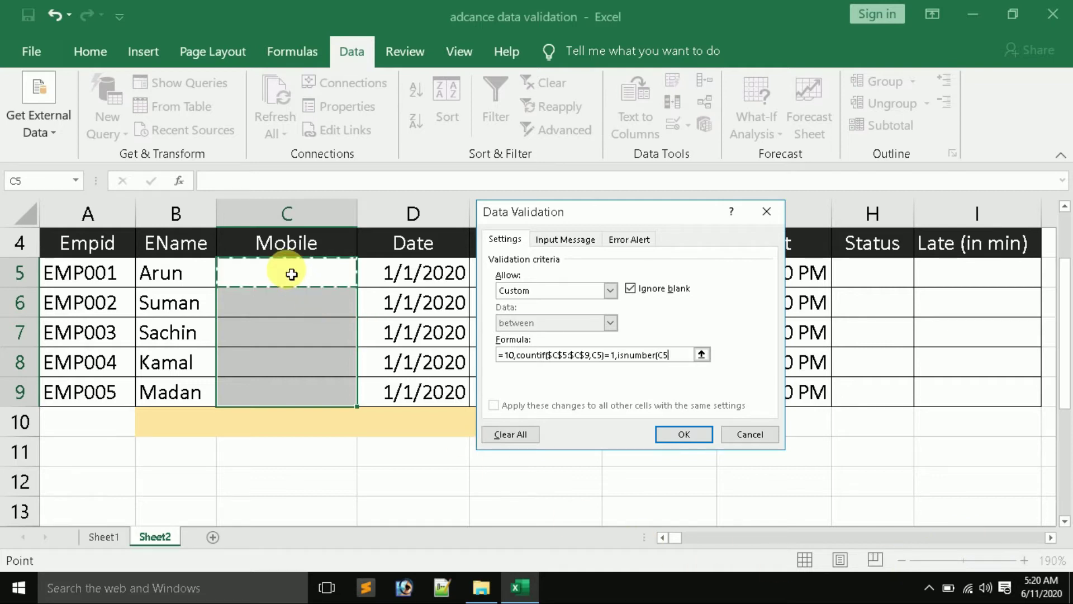
type(")")
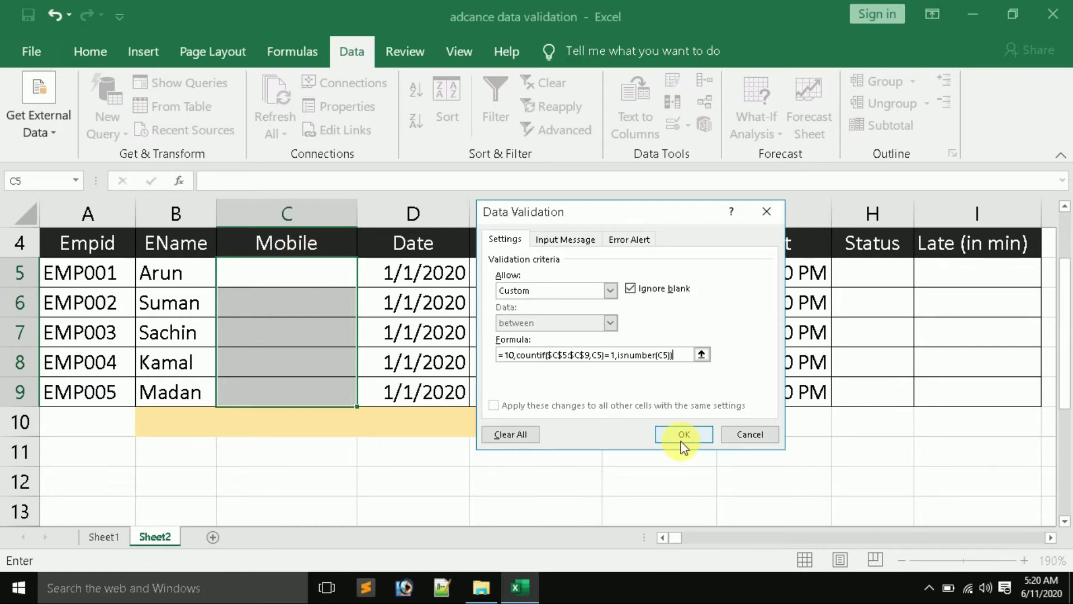
- Write the Stop error message for the Mobile rule: numbers only, no duplicates, 10 digits, Try Again!!
left_click(637, 245)
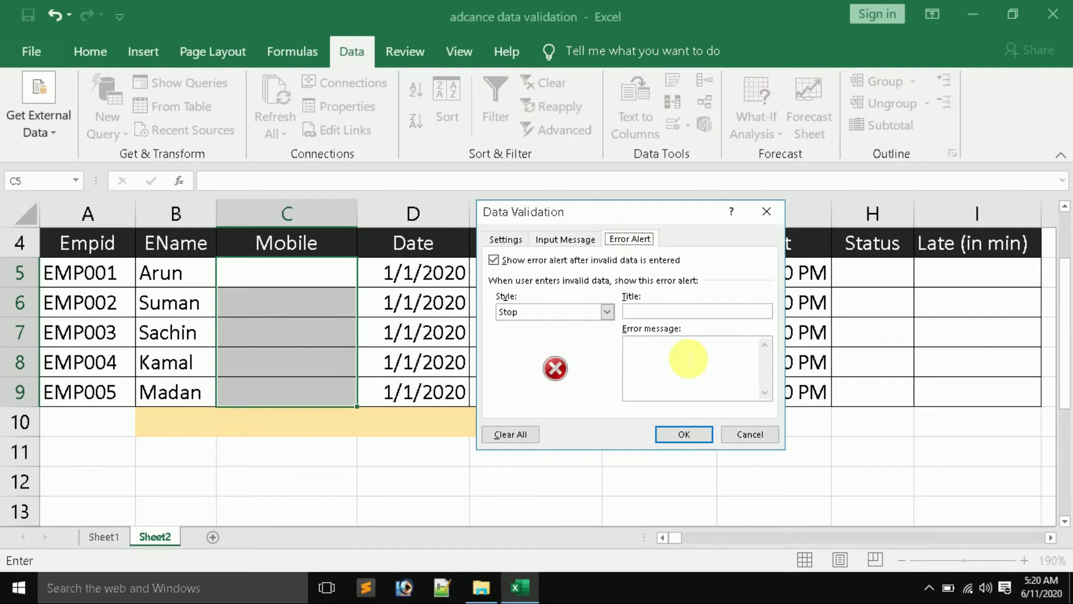
left_click(701, 366)
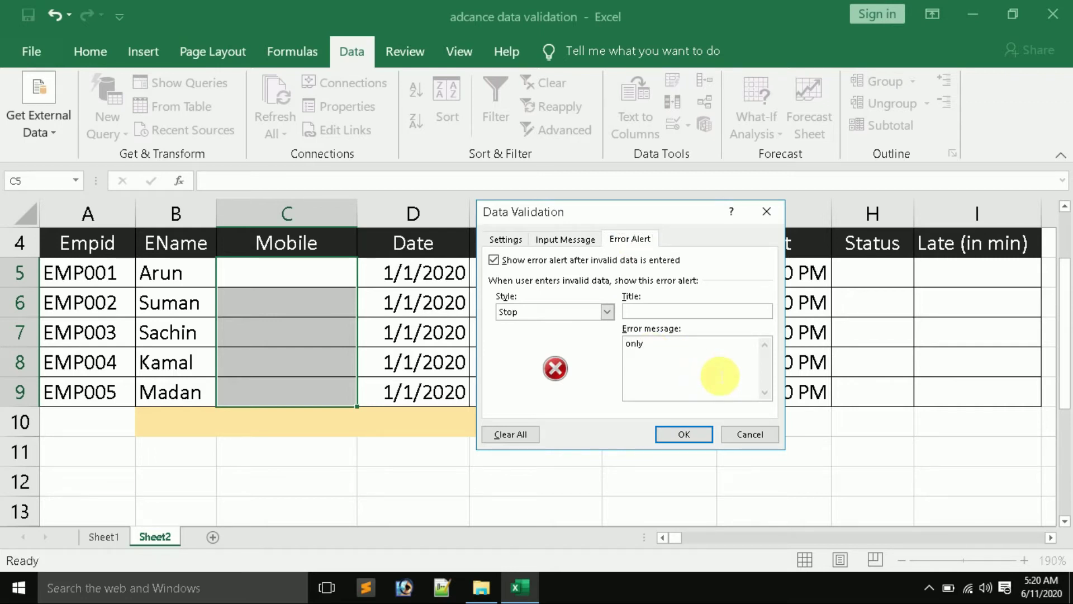
type("only num")
type("bers ")
type("are a")
type("llowed ")
type("N")
key("BackSpace")
type("Duplicate value is not allowed")
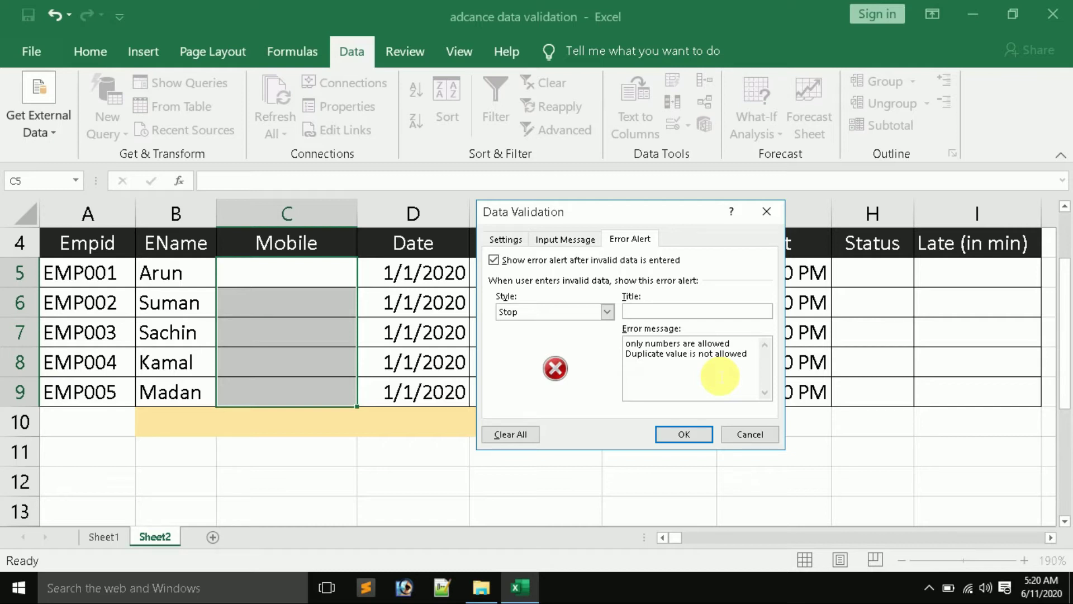
key("Return")
type("Le")
type("ngth m")
type("ust be")
type("b")
type("10 d")
type("igt")
type("is")
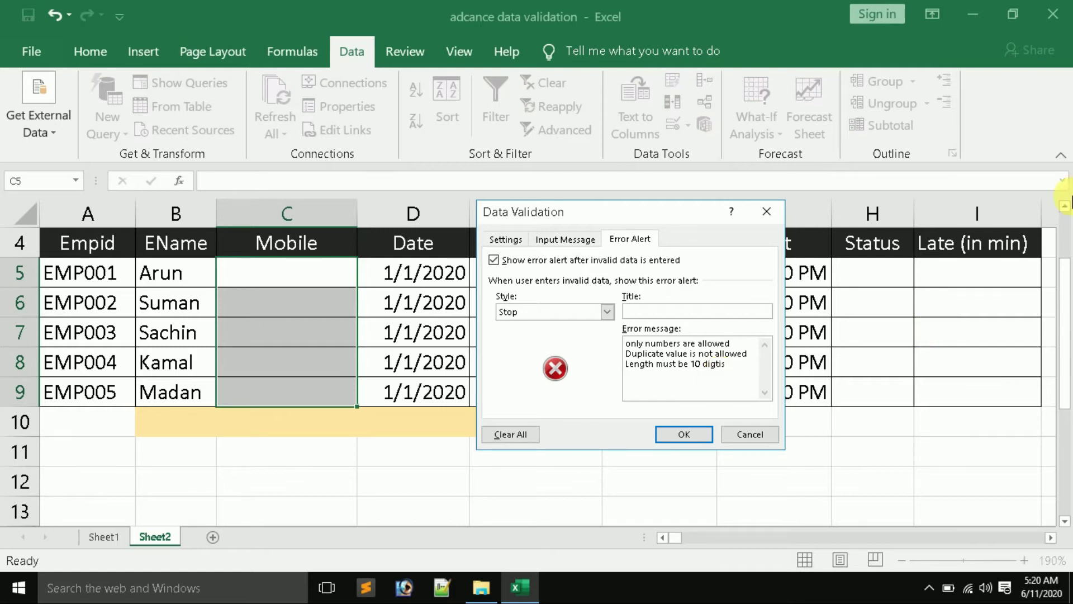
type("o")
type("Try g")
type("ain!!")
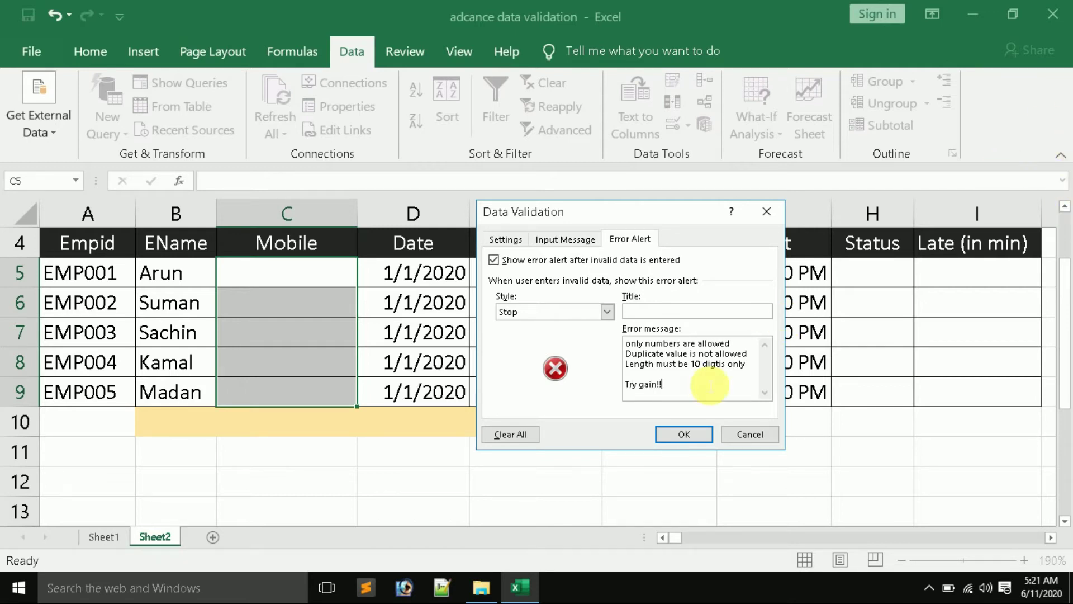
left_click(639, 384)
- Finish 'Try Again!!', apply the rule, and confirm that 3232 and 'ewiuri' are rejected in C5
type("A")
left_click(677, 435)
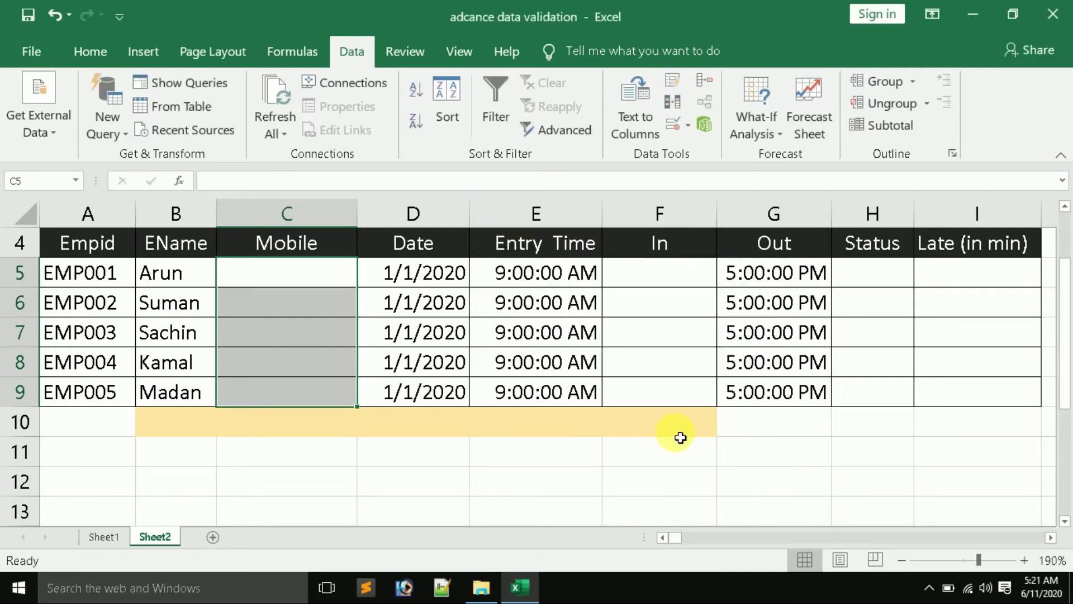
left_click(266, 273)
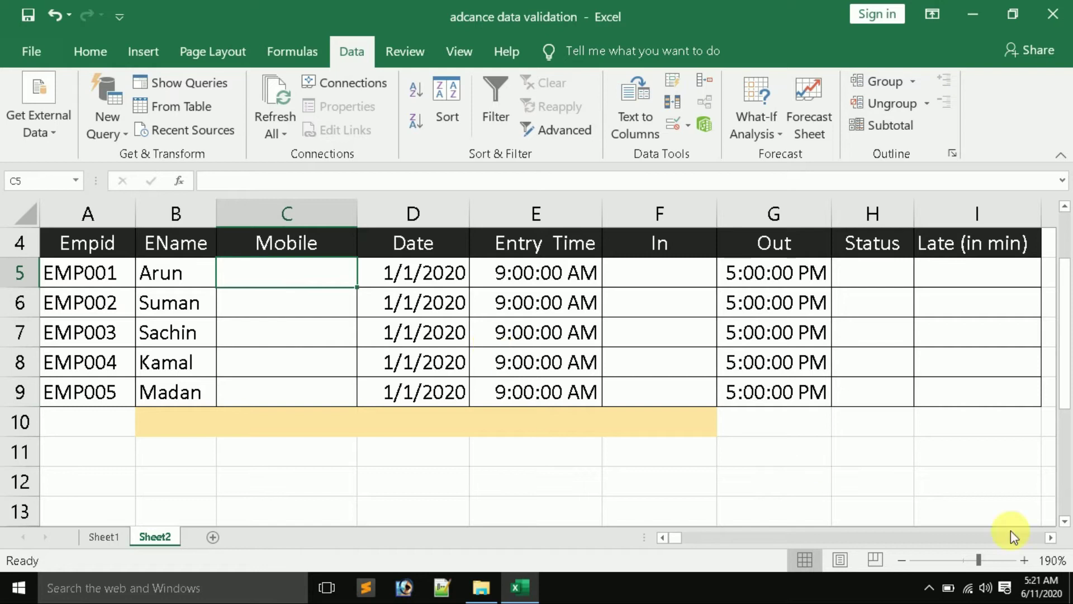
type("3232")
key("Return")
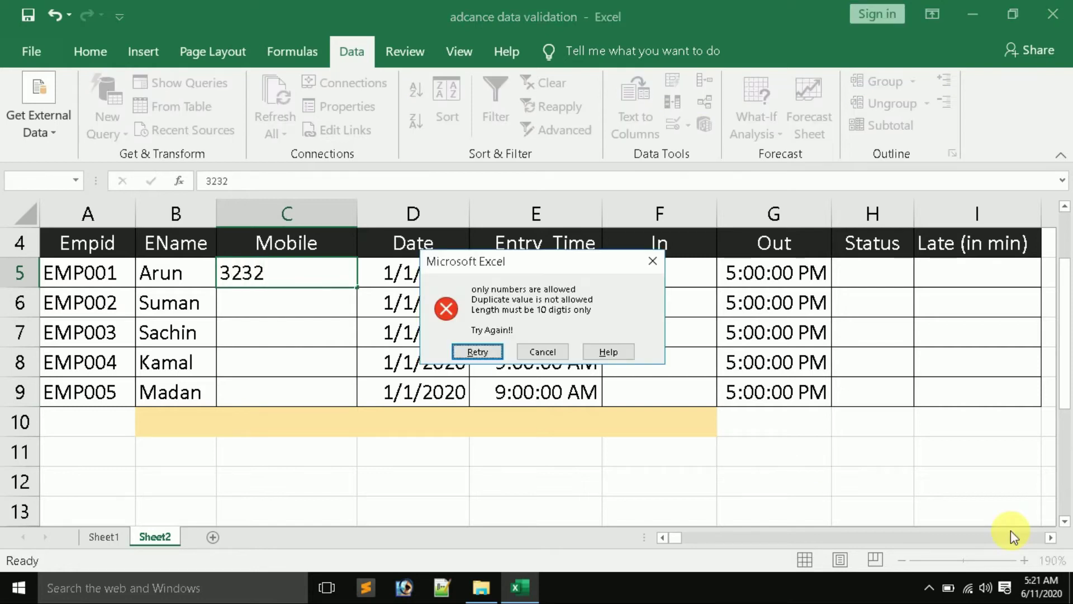
key("Return")
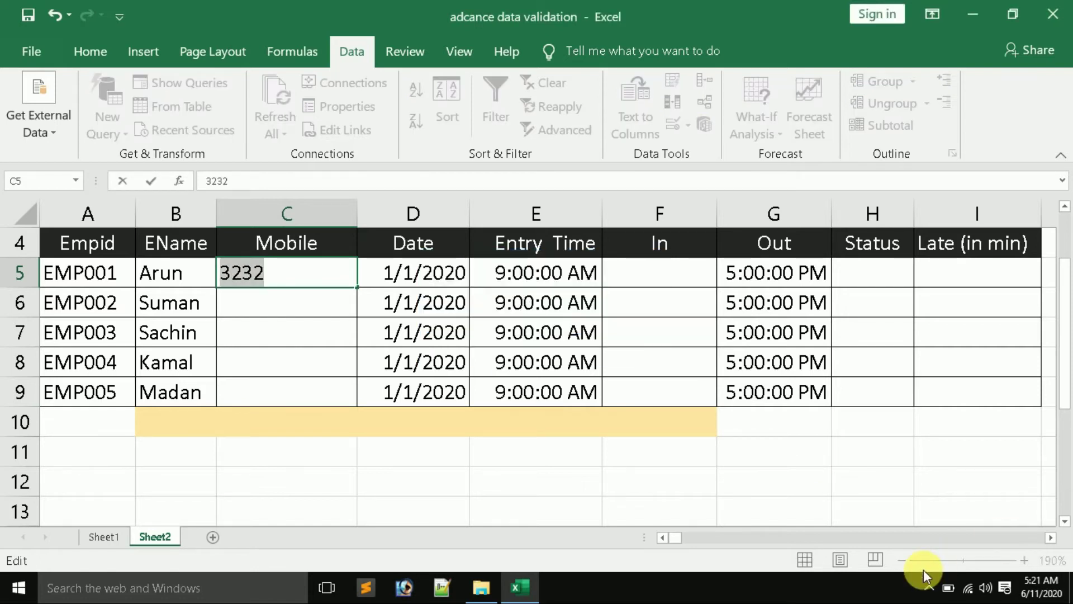
type("ewiuri")
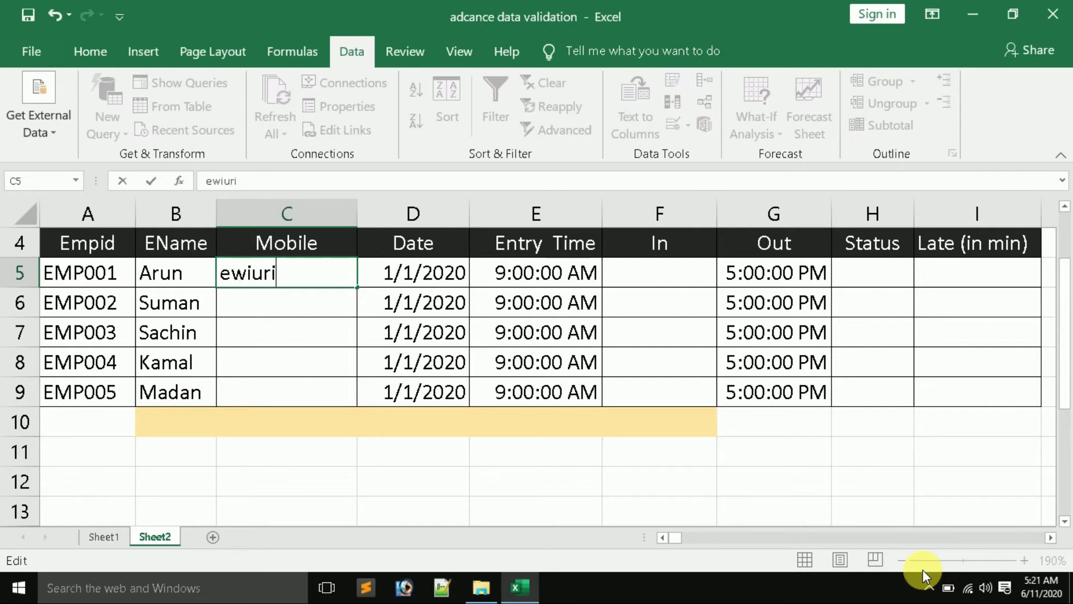
key("Return")
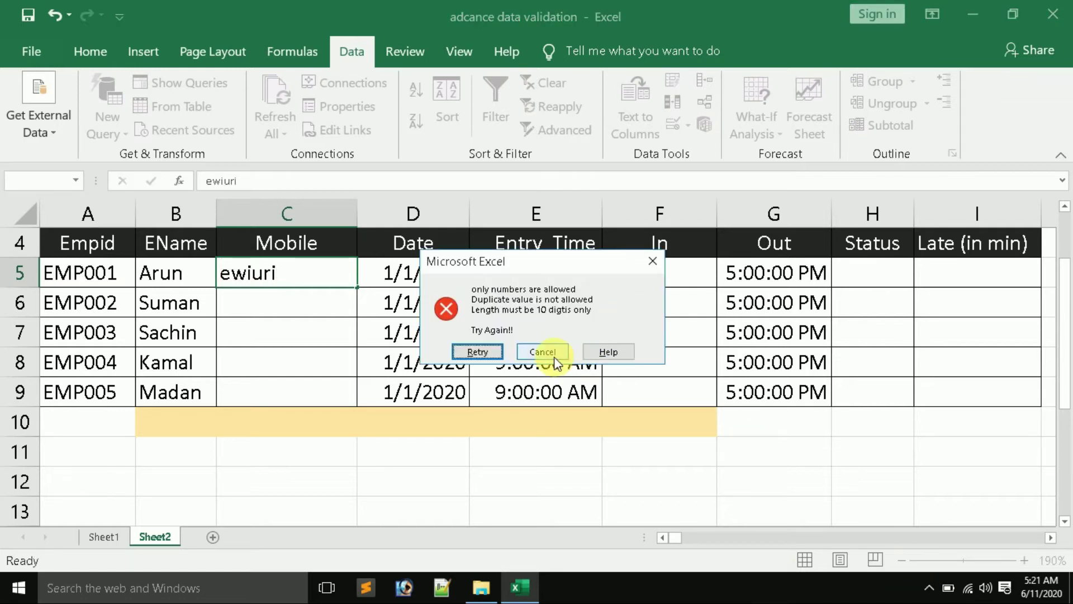
left_click(555, 357)
type("1234567812")
key("Return")
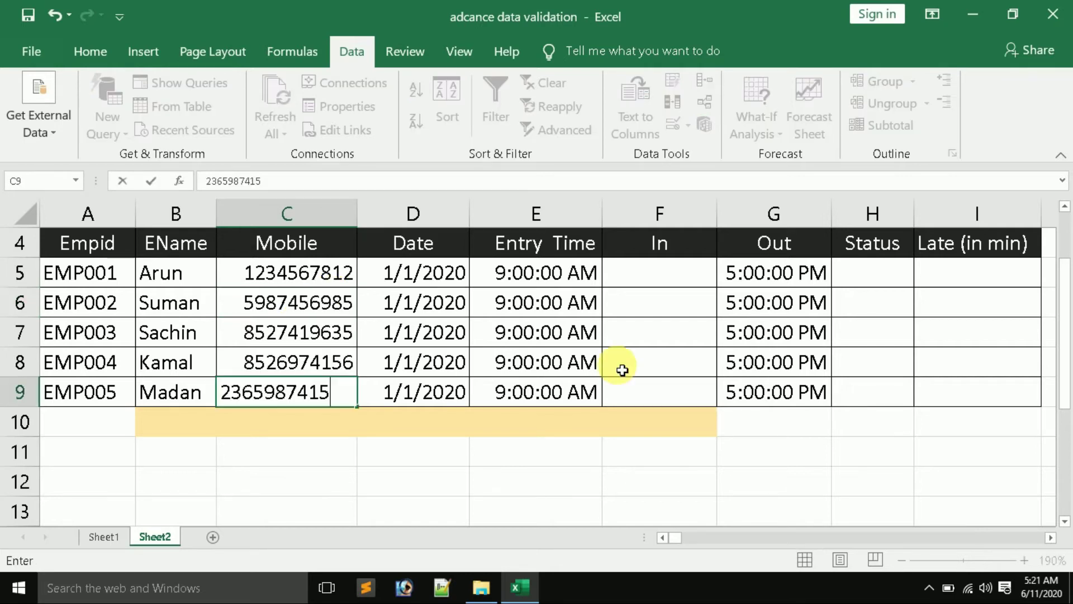
key("Return")
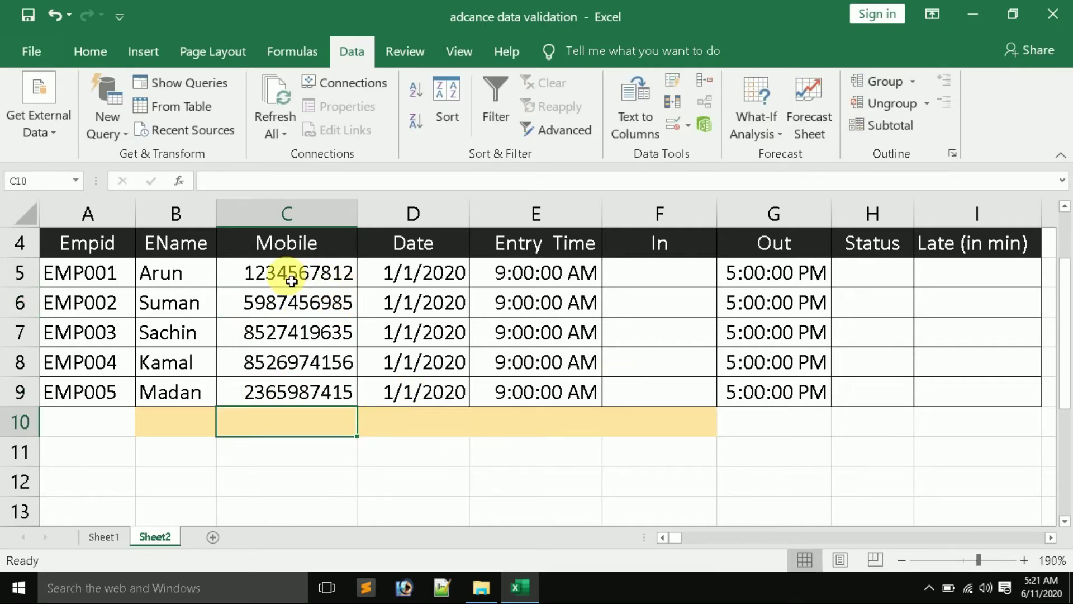
left_click_drag(180, 430, 684, 423)
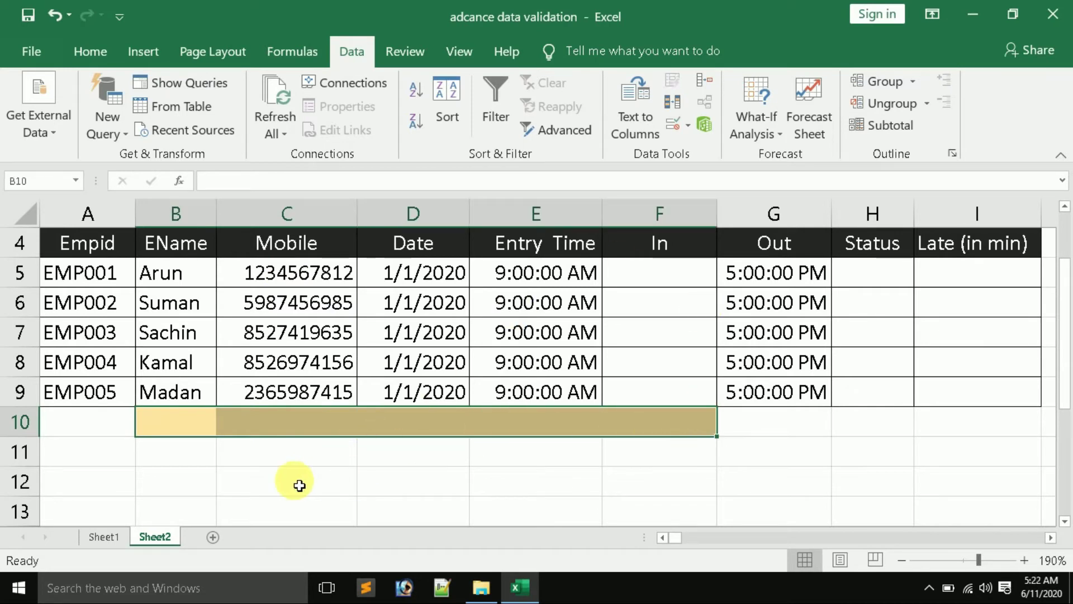
- Review C5's custom validation formula in the Data Validation dialog without changing it
left_click(687, 128)
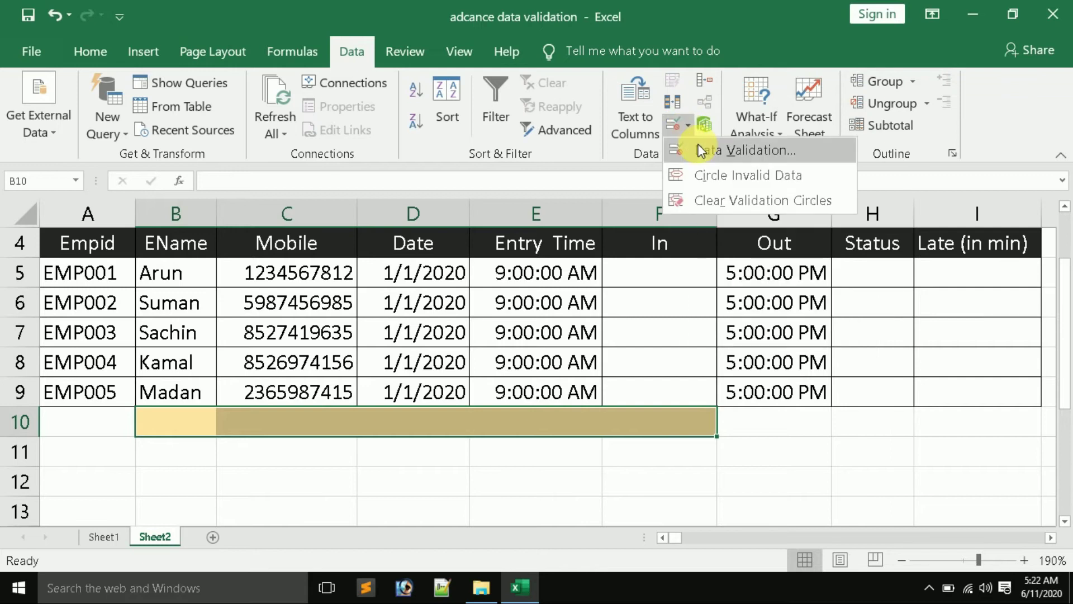
left_click(288, 271)
left_click(287, 272)
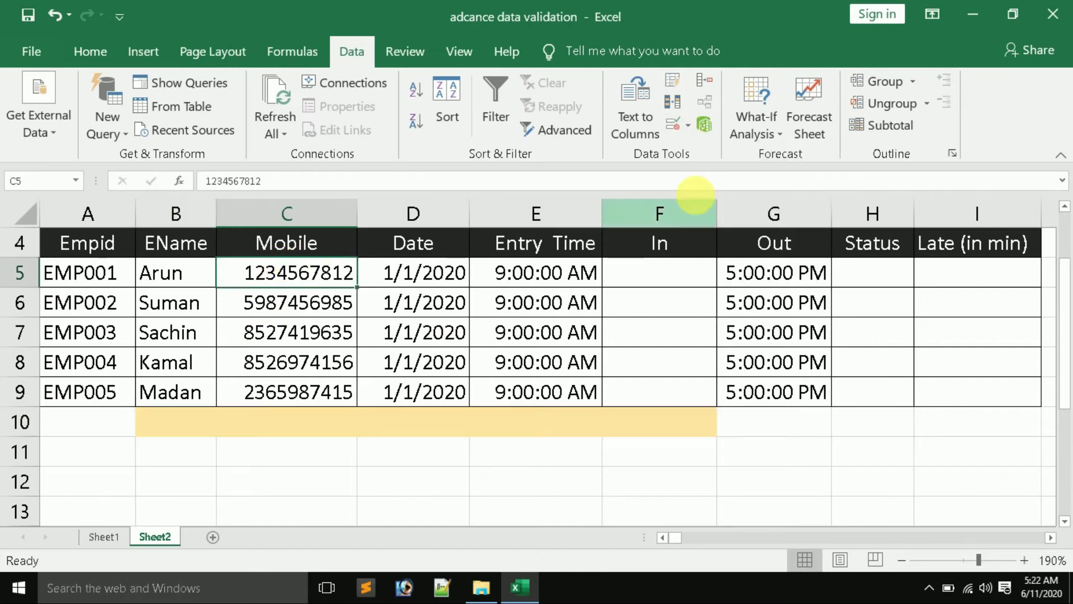
left_click(689, 131)
left_click(706, 150)
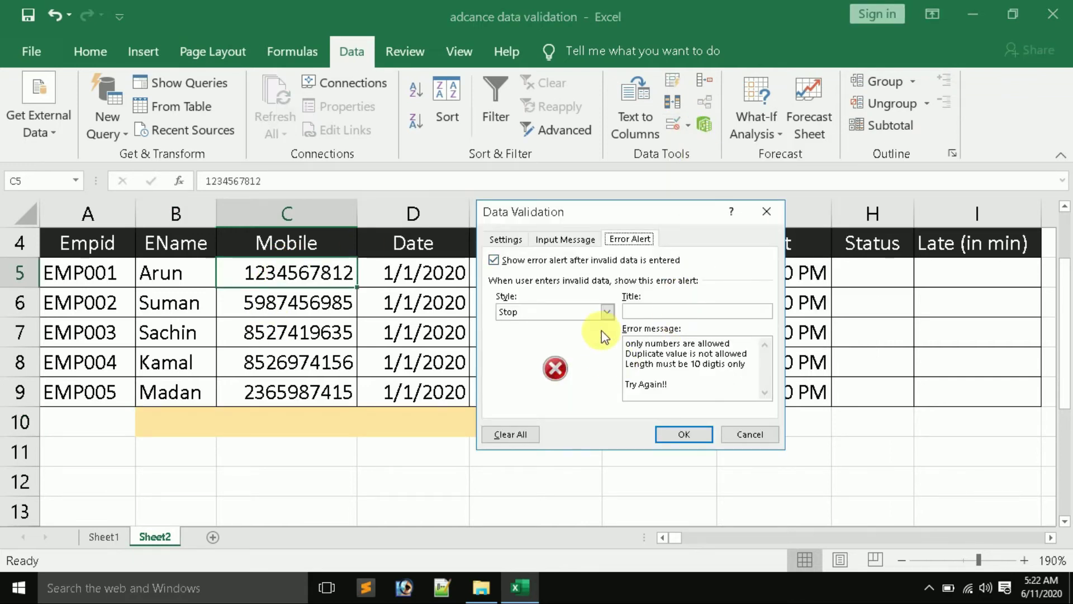
left_click(513, 243)
left_click_drag(512, 356, 718, 355)
left_click(679, 355)
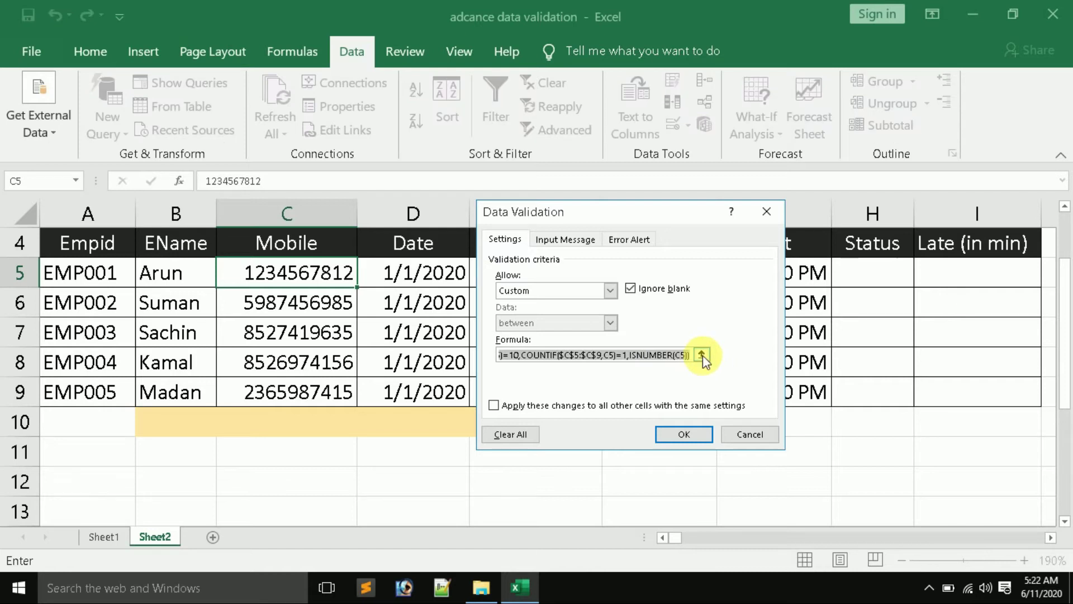
left_click(756, 434)
- Paste the formula text AND(LEN(C5)=10,COUNTIF($C$5:$C$9,C5)=1,ISNUMBER(C5)) into B10
left_click(232, 427)
left_click(185, 423)
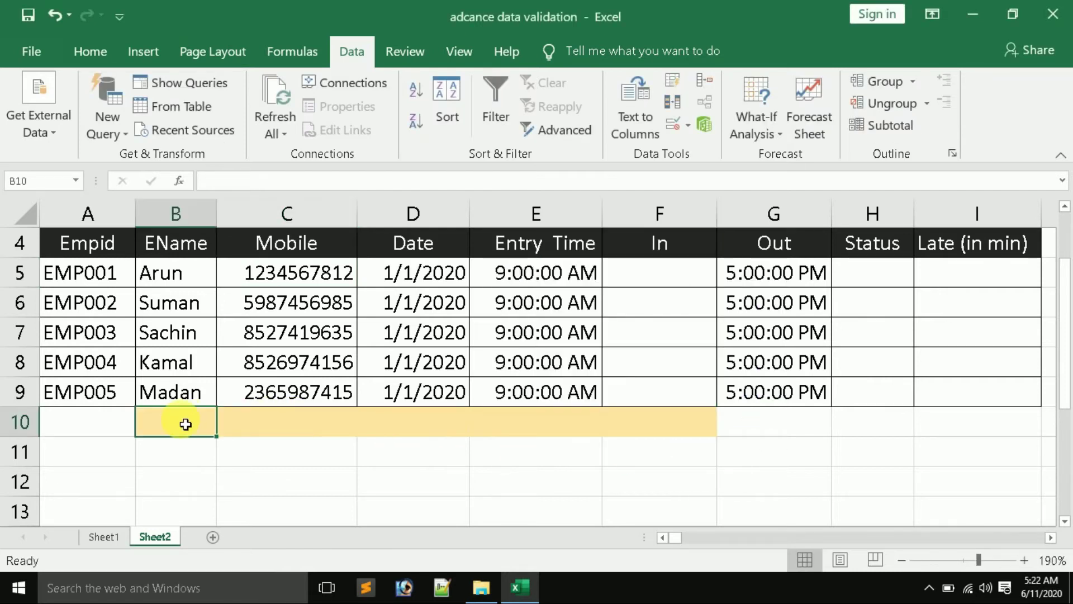
type("AND(LEN(C5)=10,COUNTIF($C$5:$C$9,C5)=1,ISNUMBER(C5))")
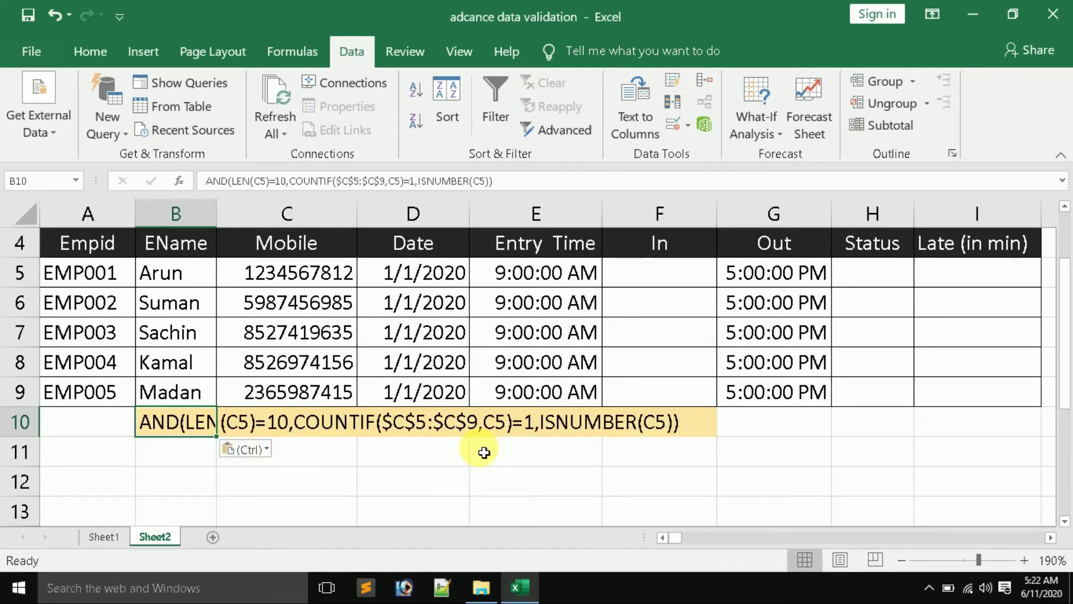
left_click(350, 492)
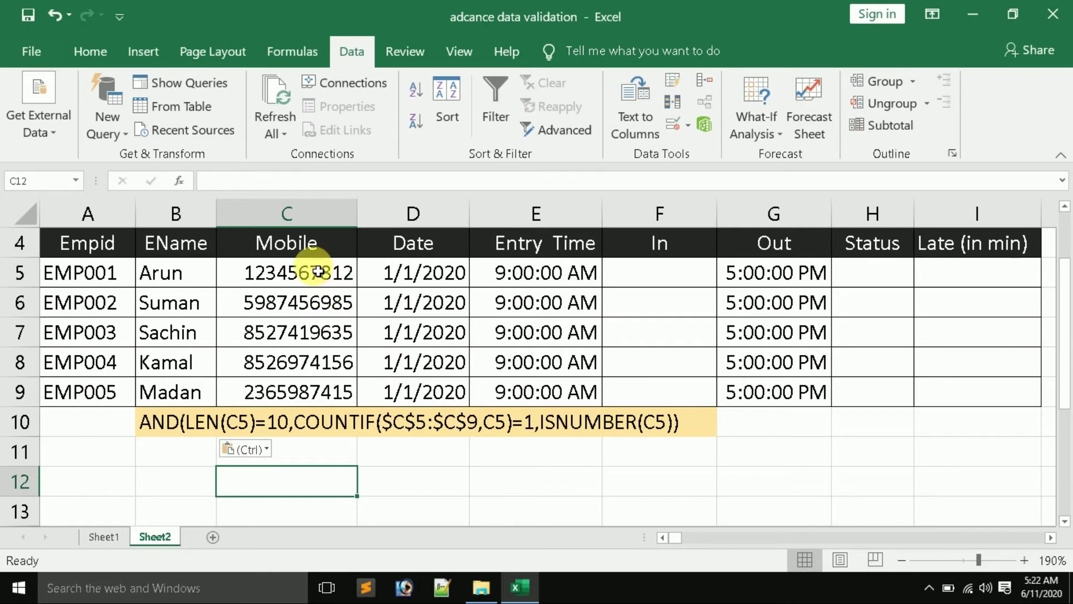
left_click_drag(313, 273, 294, 404)
- Discard the stray typing in A10 and select the pasted formula across row 10
left_click(143, 443)
key("Up")
key("Left")
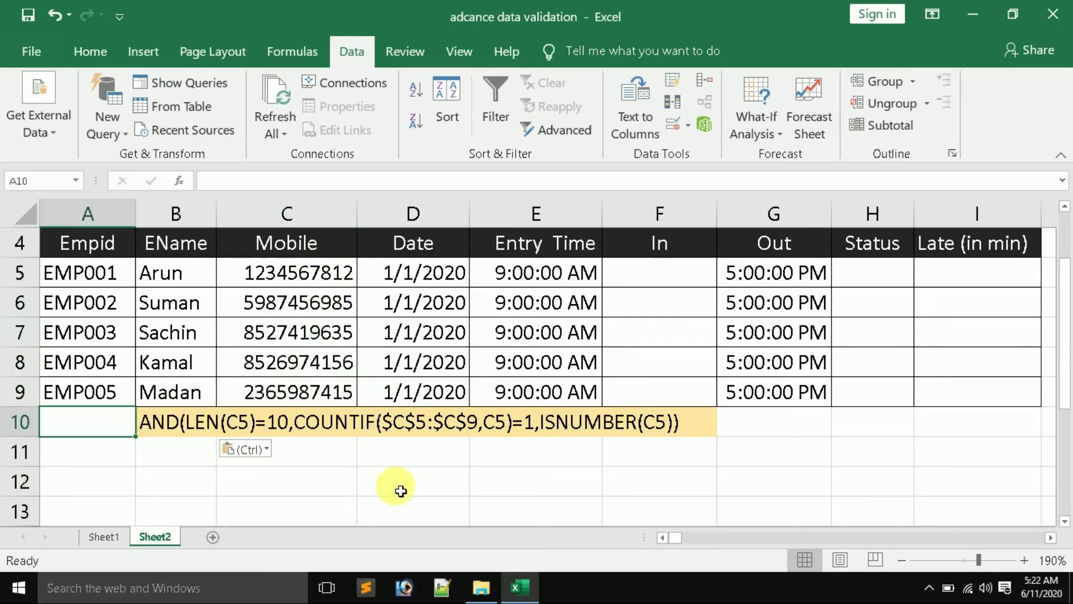
type("1")
key("BackSpace")
type("2")
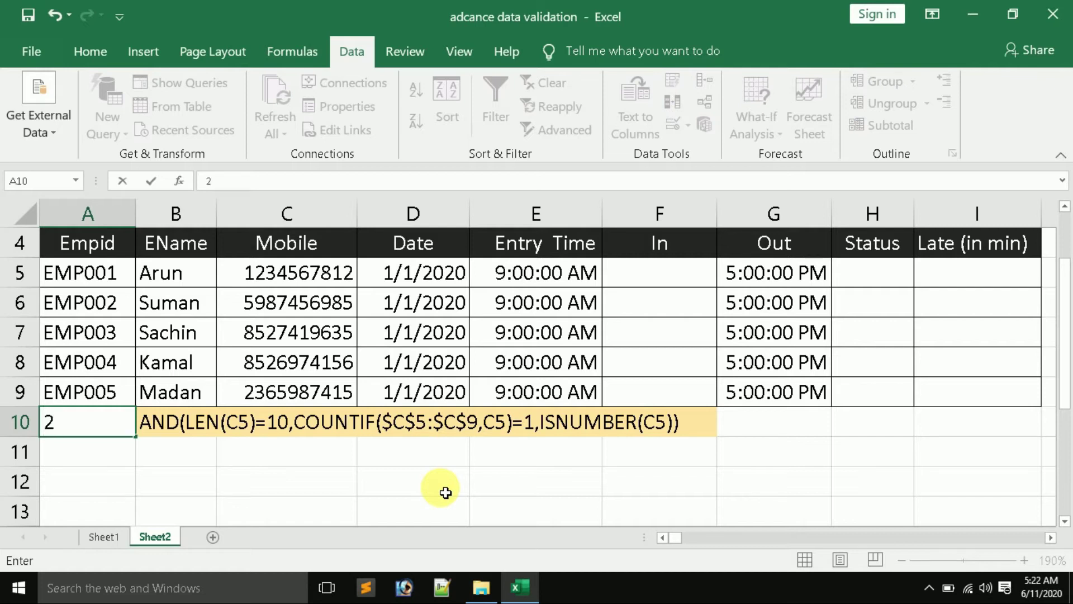
key("BackSpace")
left_click(279, 453)
left_click_drag(148, 423, 666, 422)
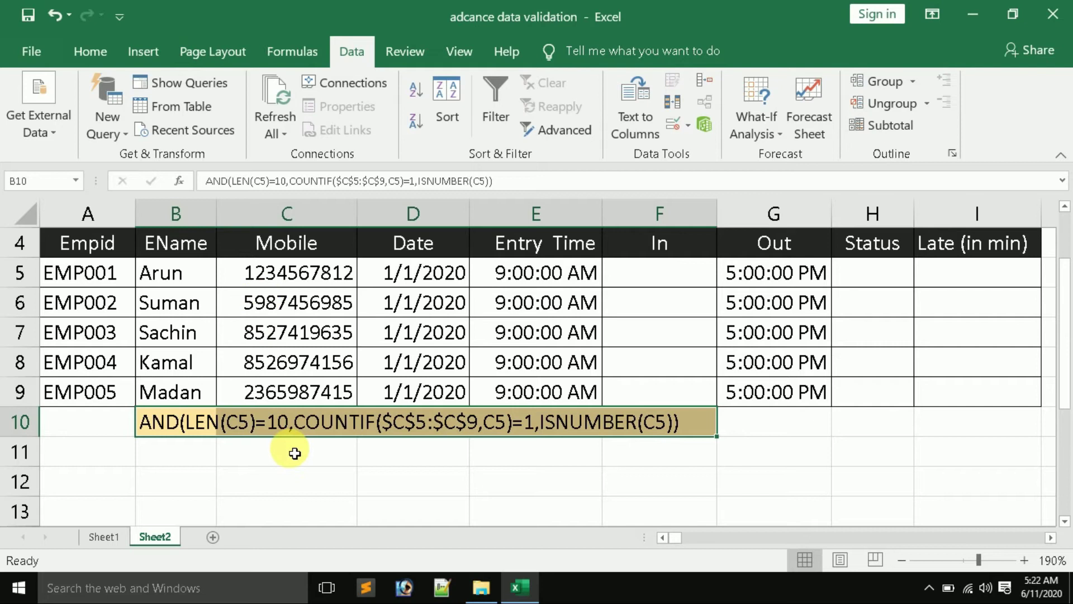
- Select the In time cells F5:F9
left_click(665, 275)
left_click_drag(662, 297, 660, 389)
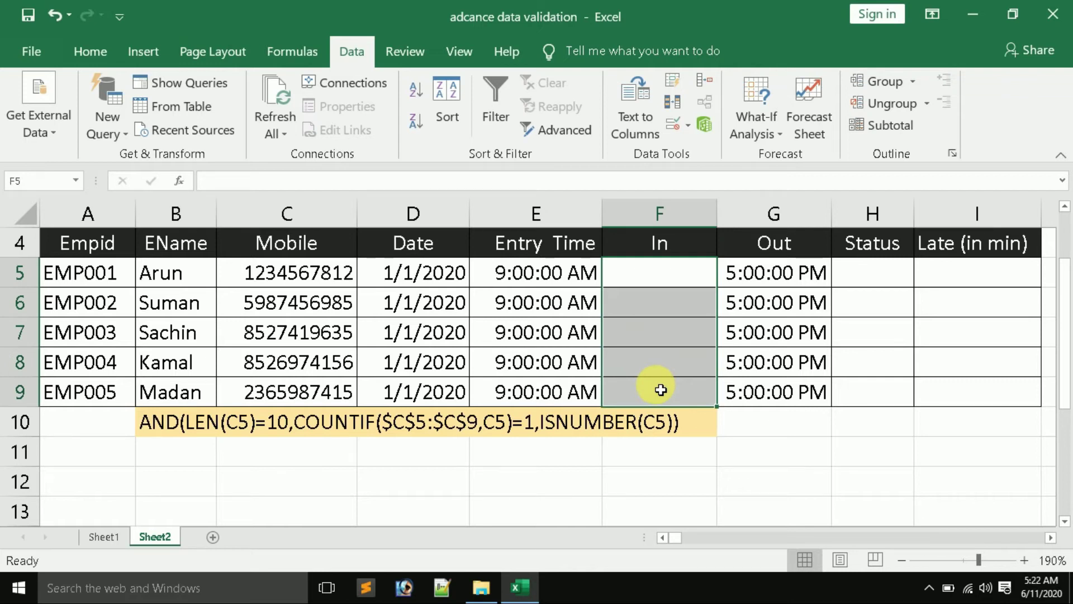
left_click_drag(1065, 360, 1070, 319)
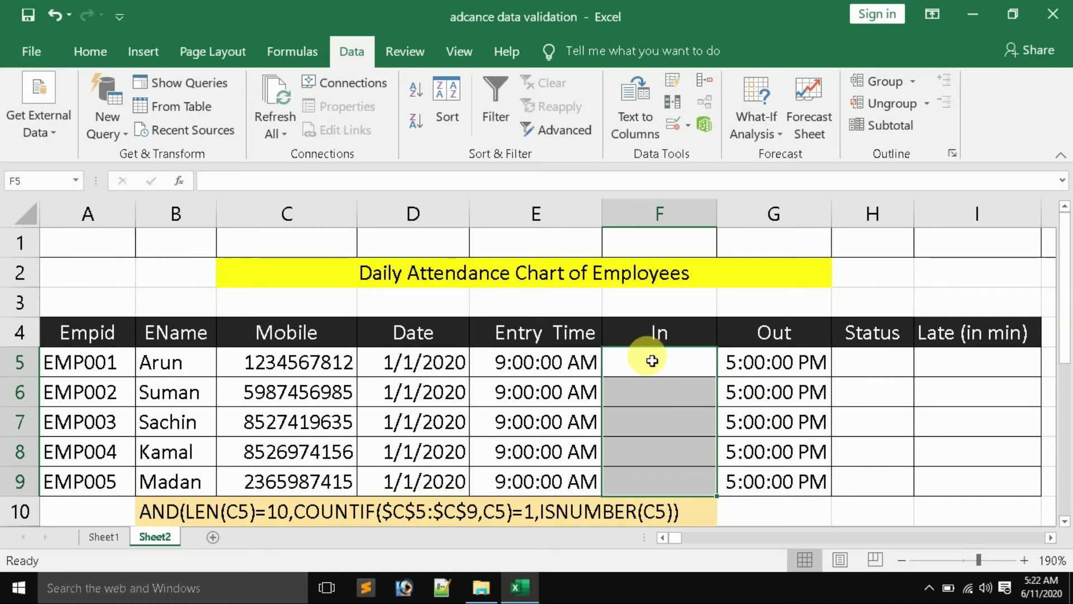
left_click_drag(652, 361, 649, 485)
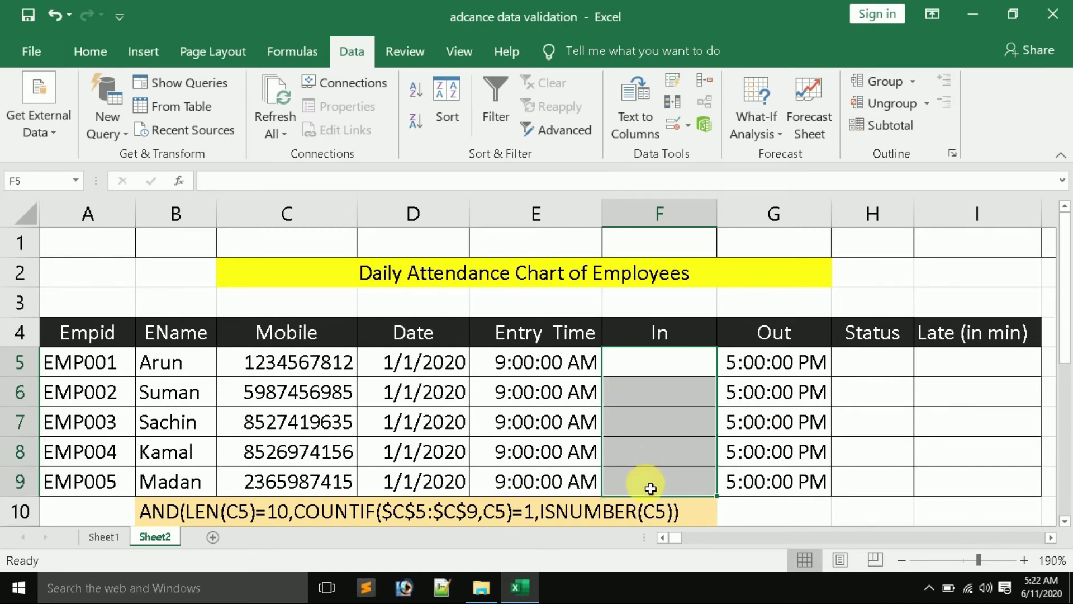
- Restrict F5:F9 to Time values between 9:00:00 AM and 10:00:00 AM
left_click(689, 128)
left_click(718, 148)
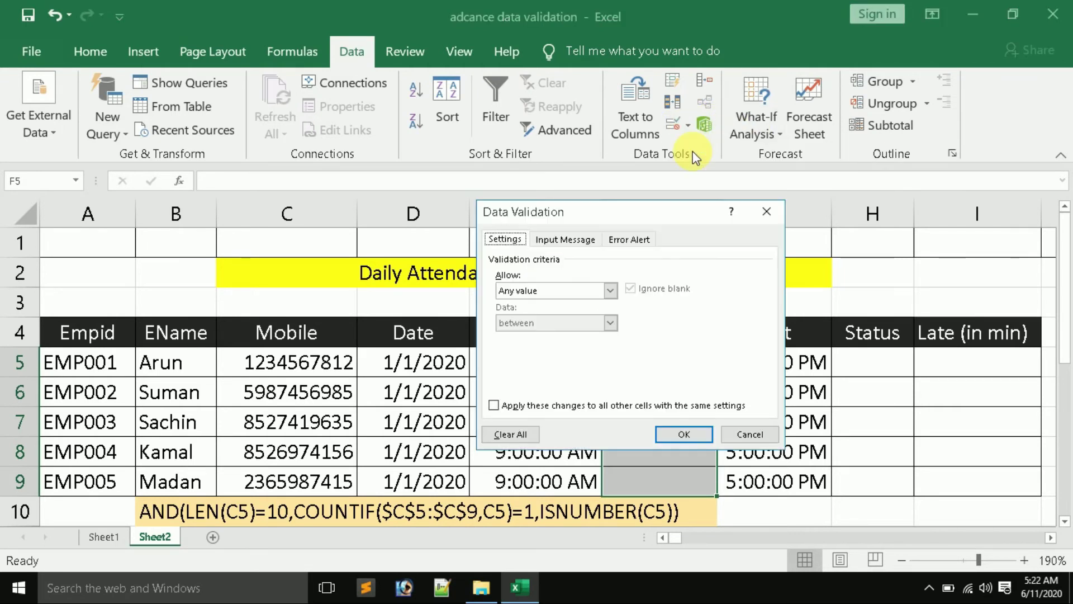
left_click(608, 292)
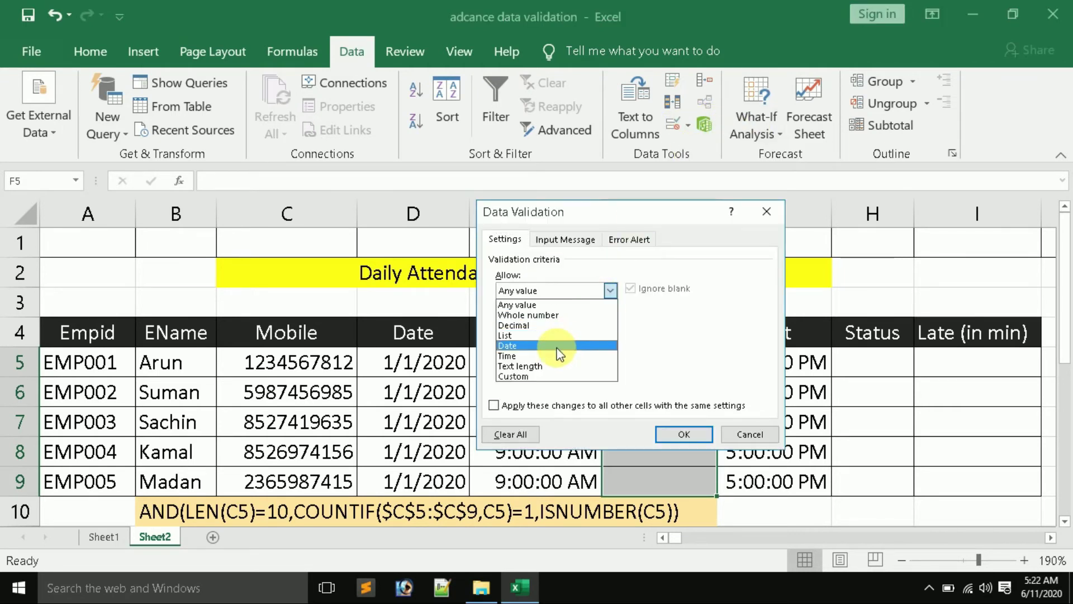
left_click(548, 376)
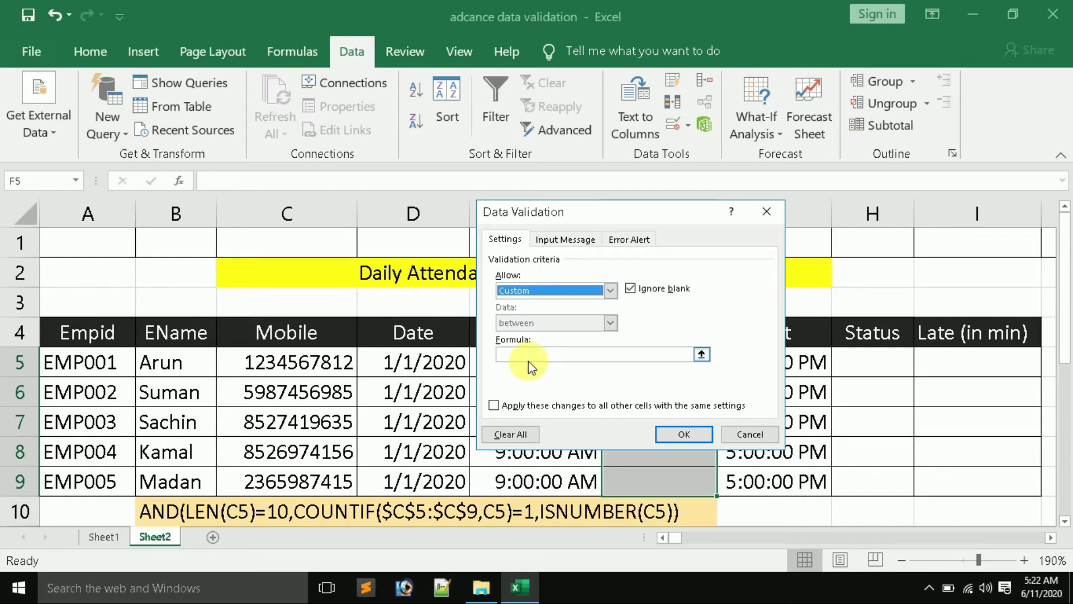
left_click_drag(549, 214, 348, 146)
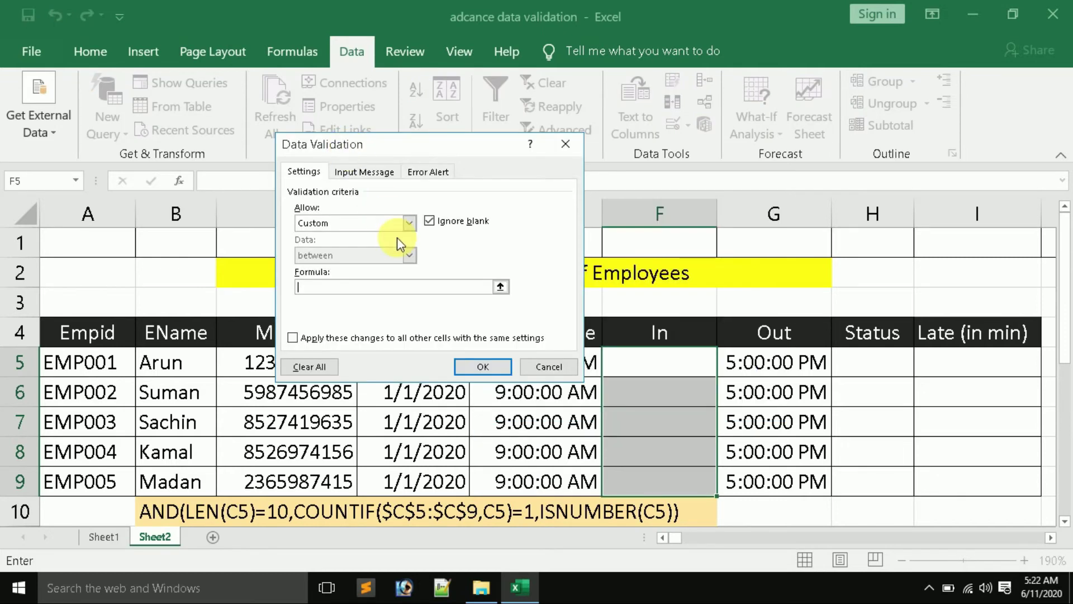
left_click(409, 223)
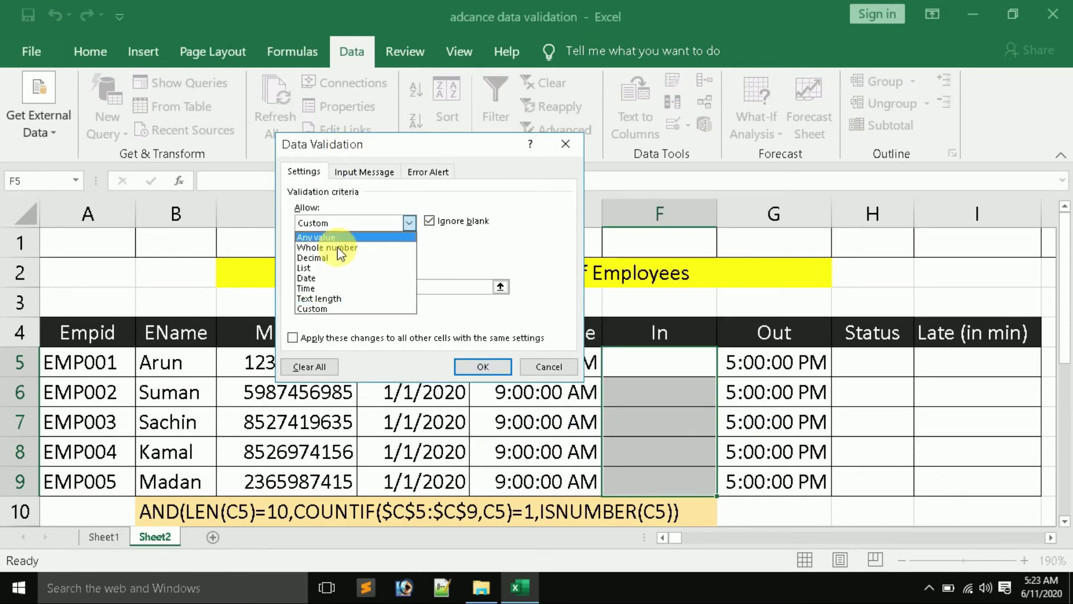
left_click(329, 289)
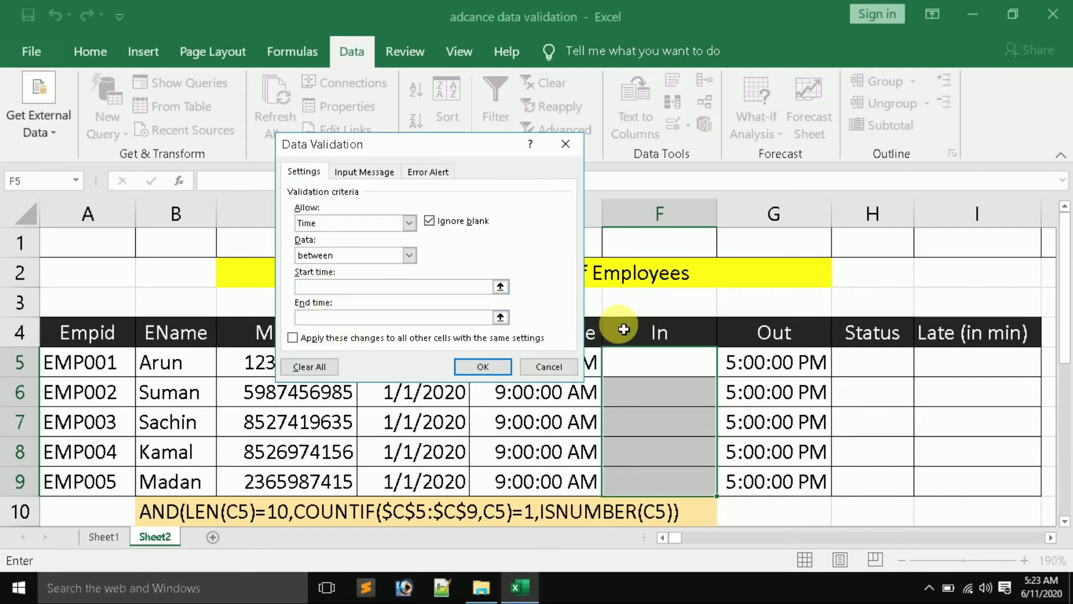
type("9:")
type("00:")
type("00")
type(" AM")
left_click(395, 317)
type("1")
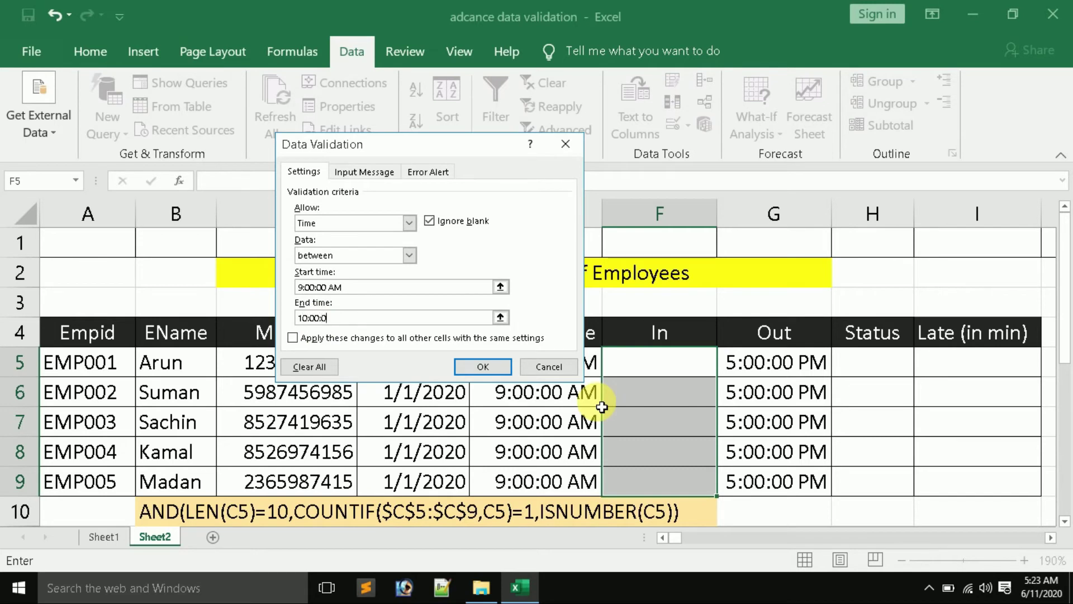
type("AM")
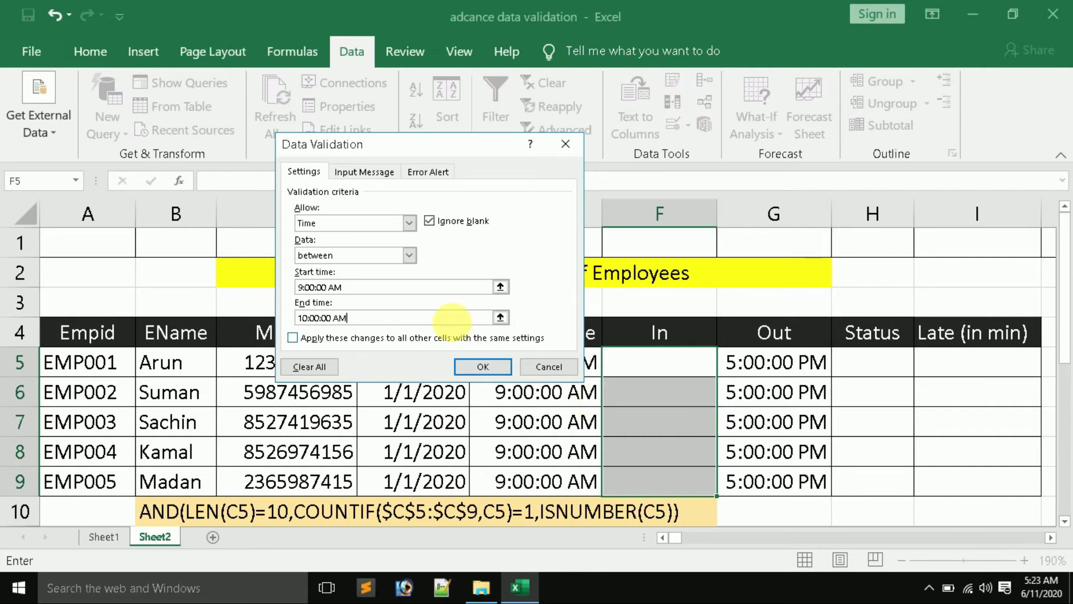
- Edit the Stop error message to say time must be between 9 to 10, 'You are Too late'
left_click(428, 171)
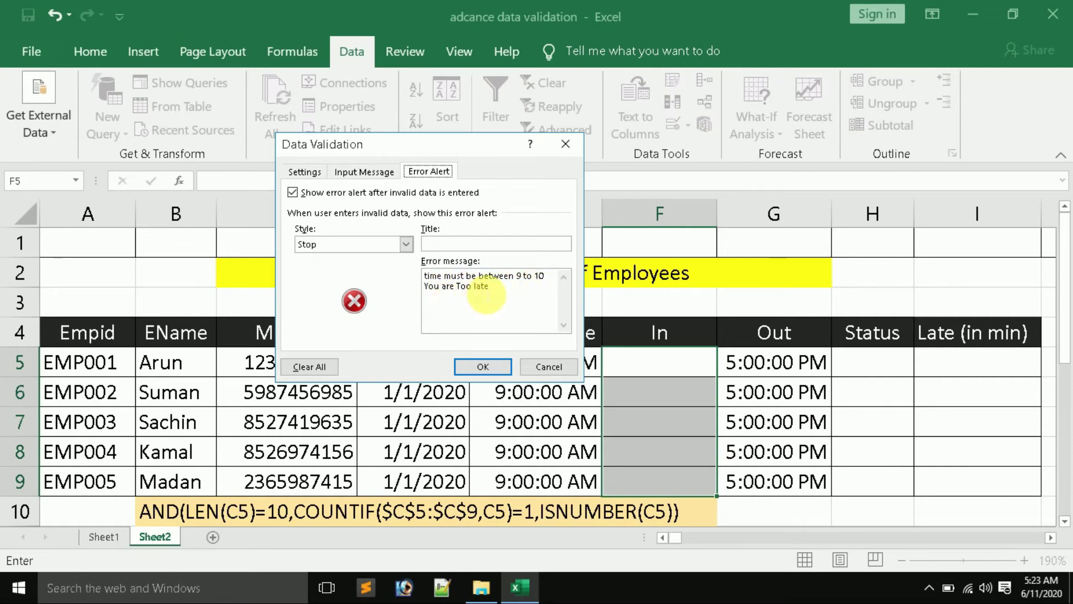
left_click(544, 277)
key("Return")
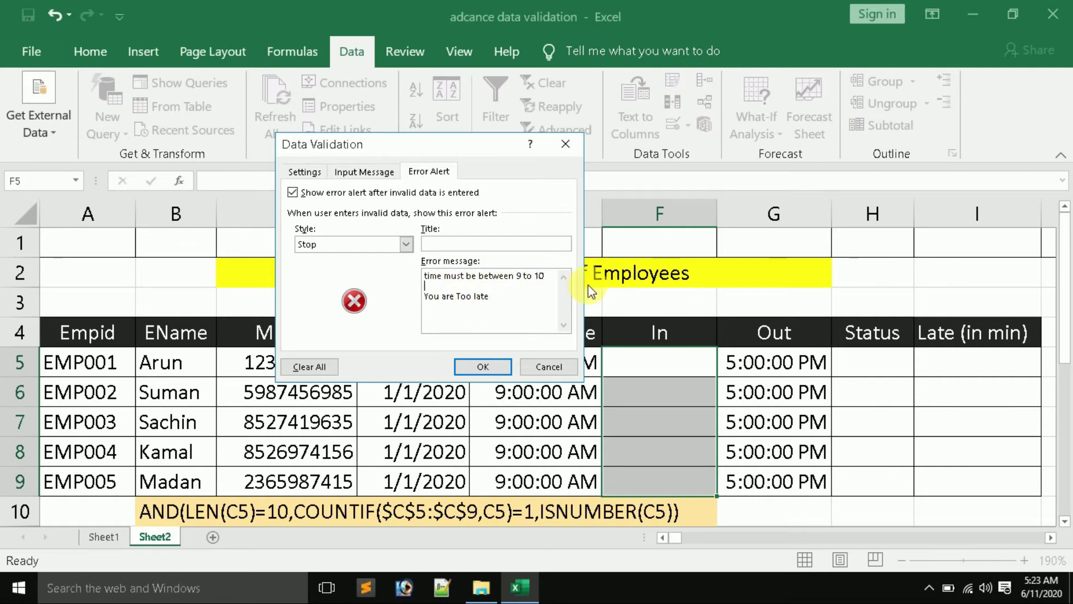
- Apply the In-time validation rule to F5:F9
left_click(485, 366)
left_click(648, 369)
left_click(647, 397)
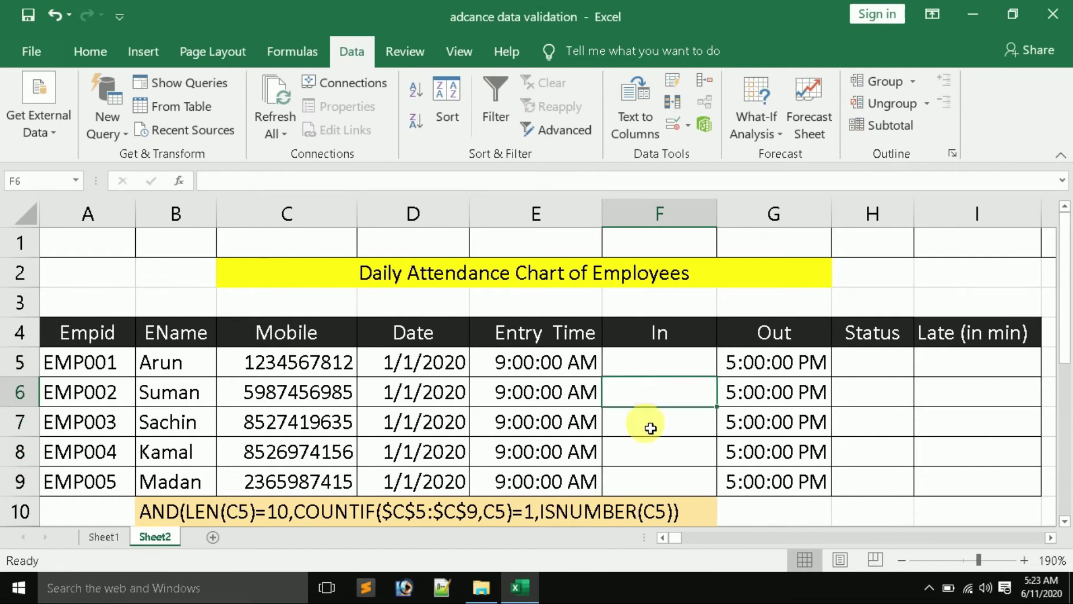
left_click(647, 427)
left_click(644, 482)
left_click(643, 452)
left_click(645, 422)
left_click(650, 391)
left_click(653, 363)
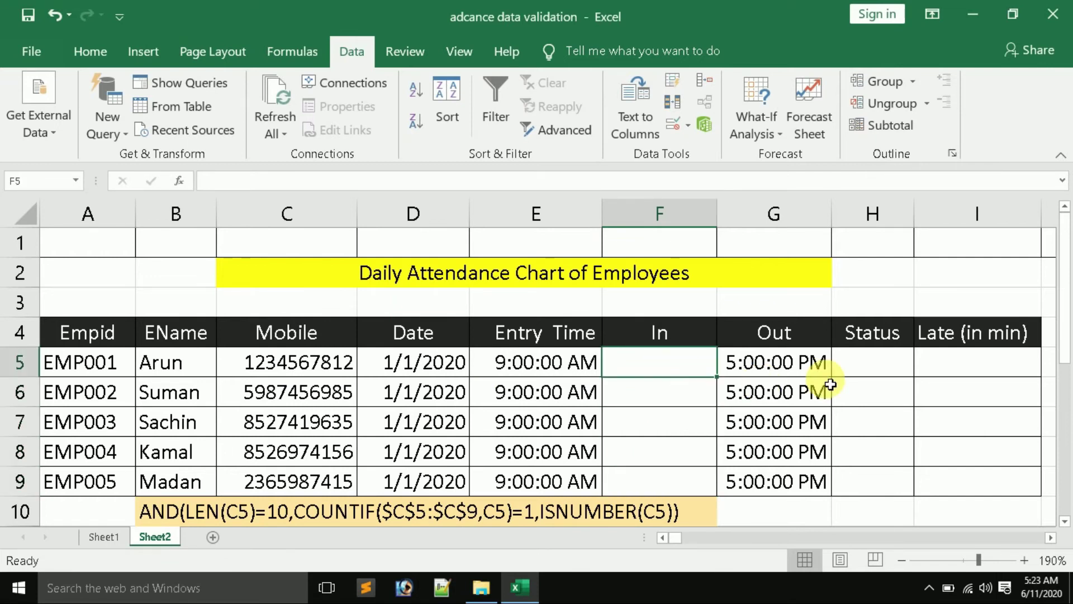
- Record 9:14:00 AM as EMP001's In time in F5, fixing the missing space
type("9:")
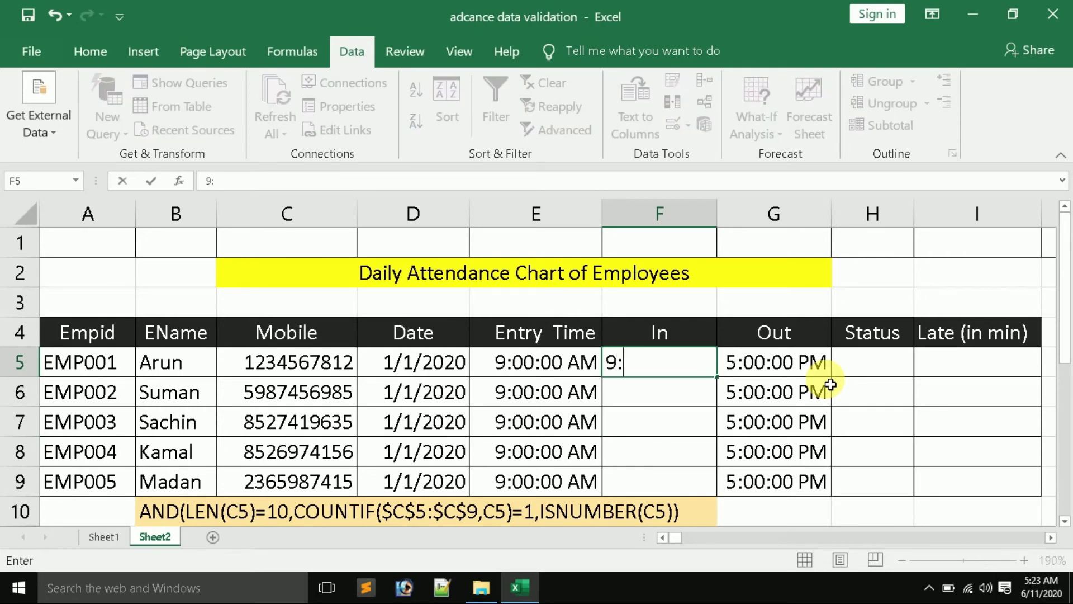
type("14")
type(":00")
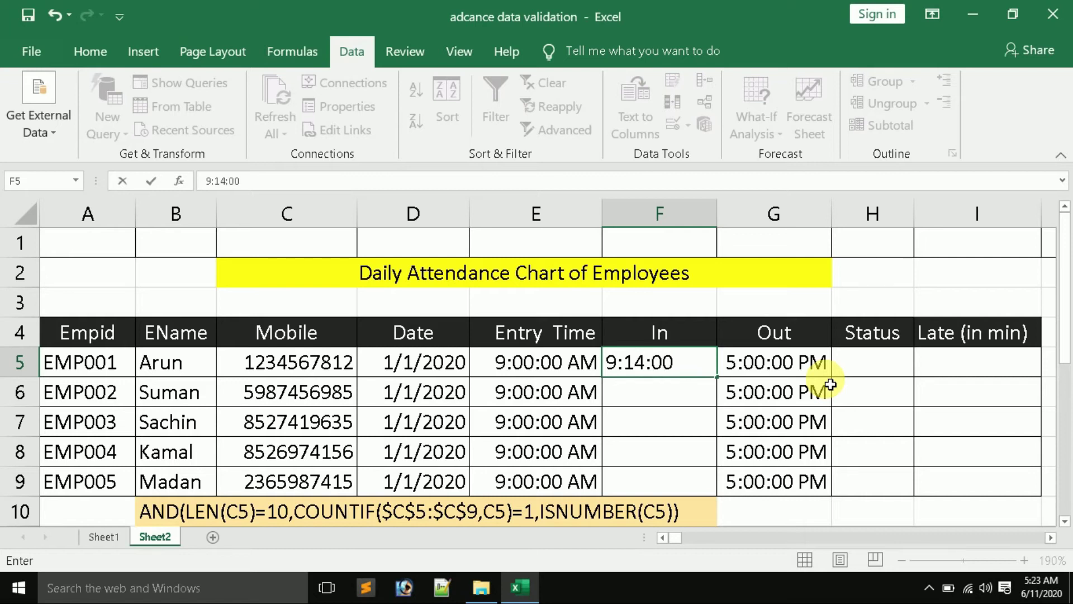
type("AM")
key("Return")
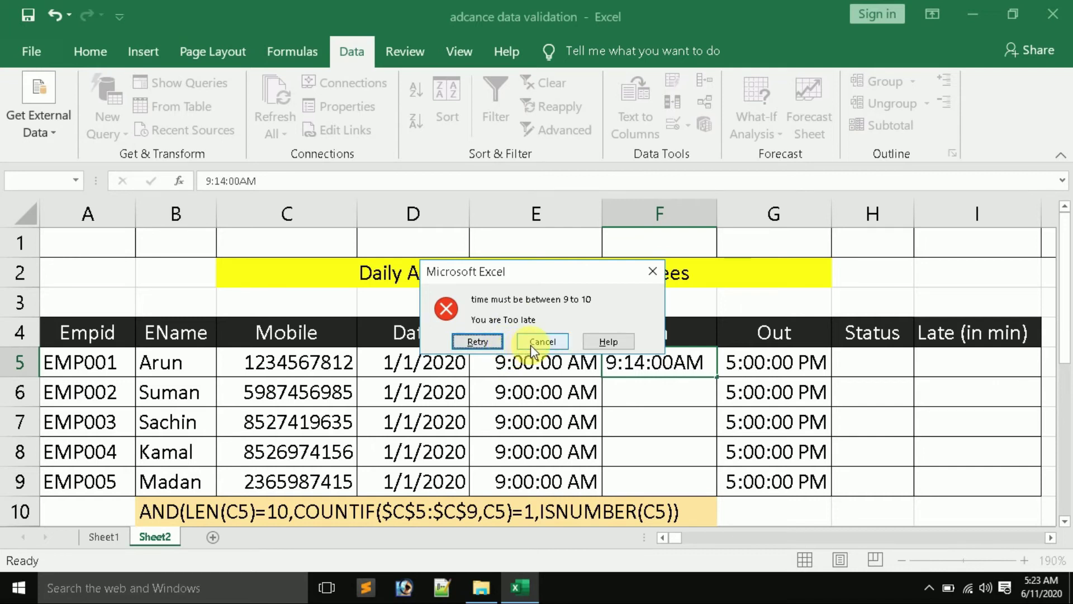
left_click(482, 342)
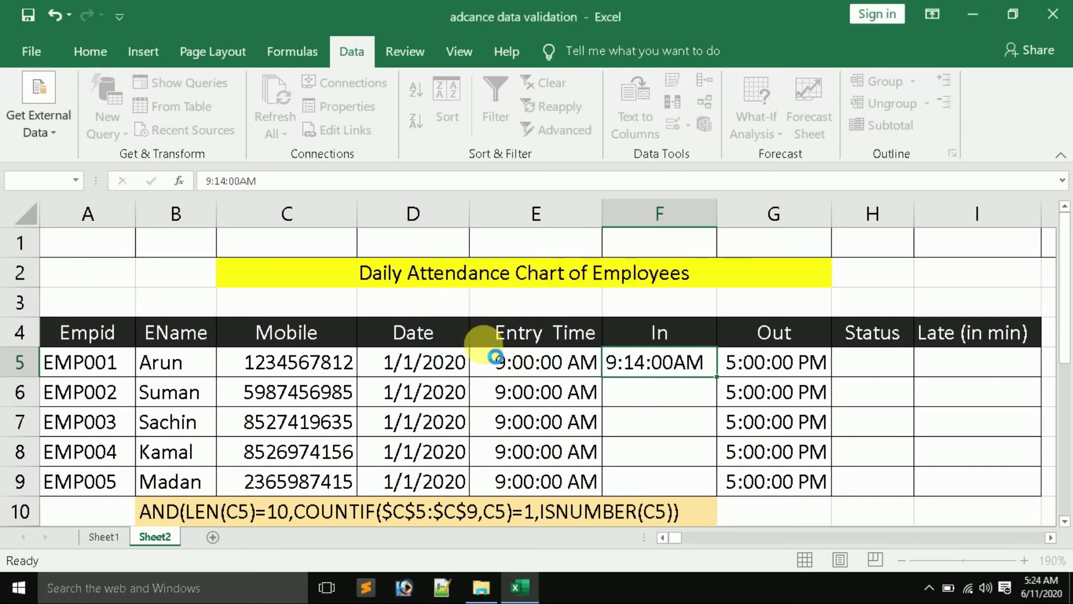
left_click(678, 362)
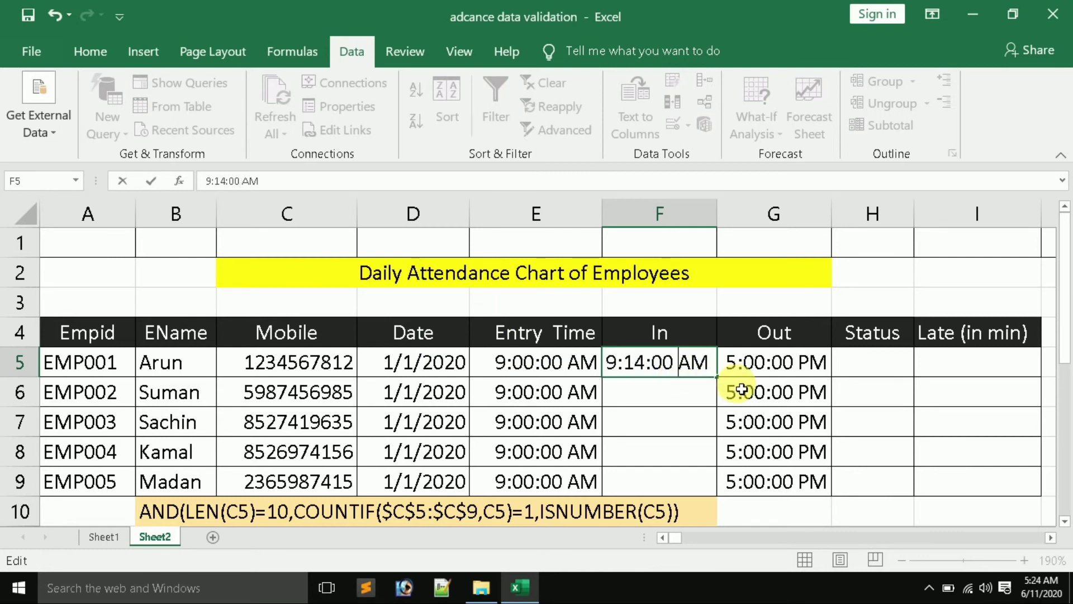
key("Return")
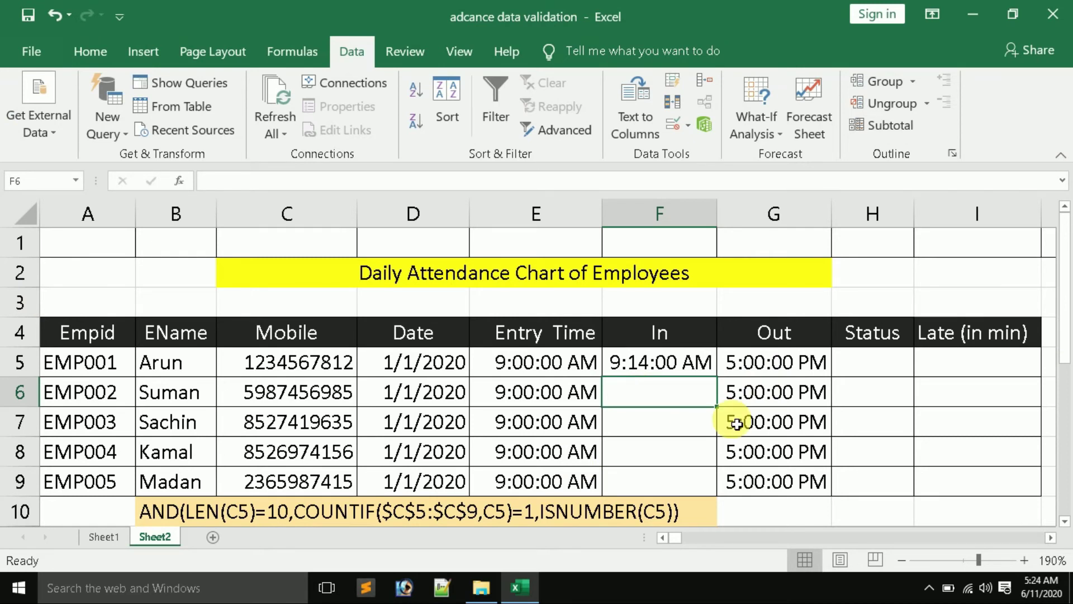
- Try 10:15:00 AM for EMP002 in F6 and cancel it when rejected
type("10:")
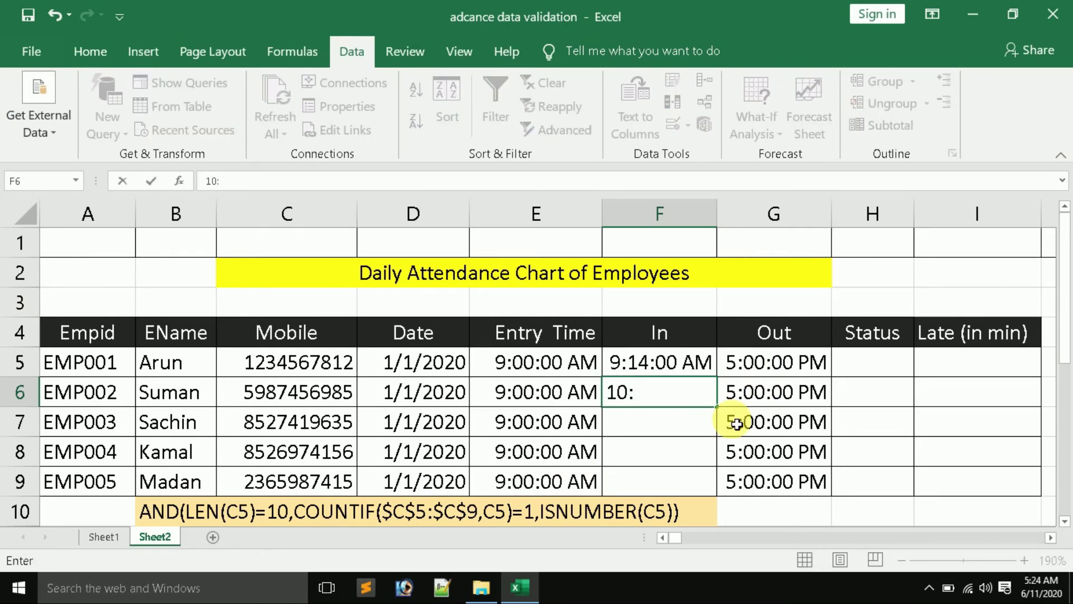
type("15:00 AM")
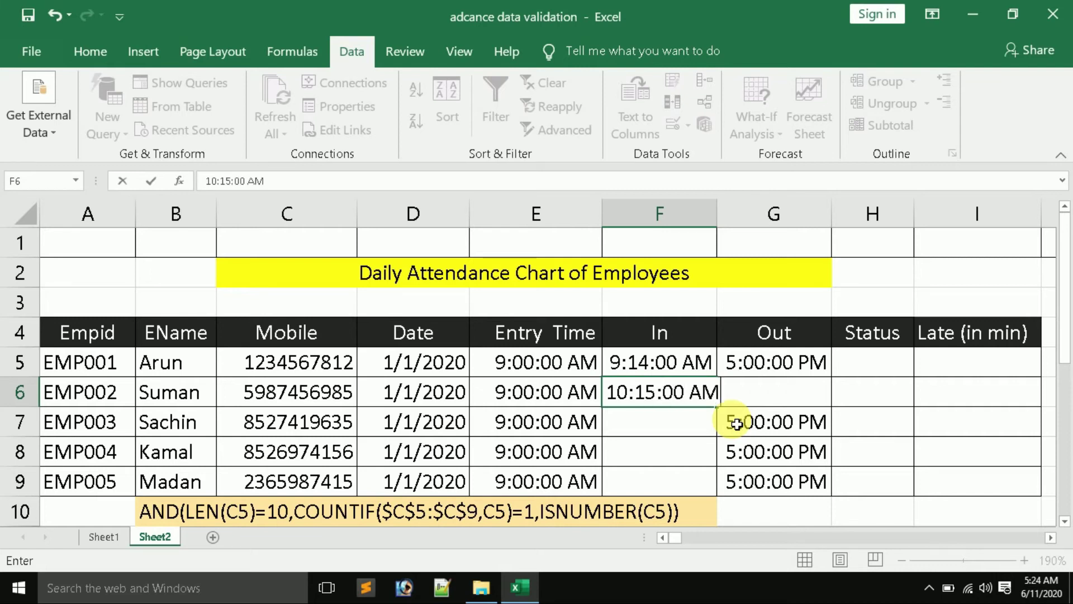
key("Return")
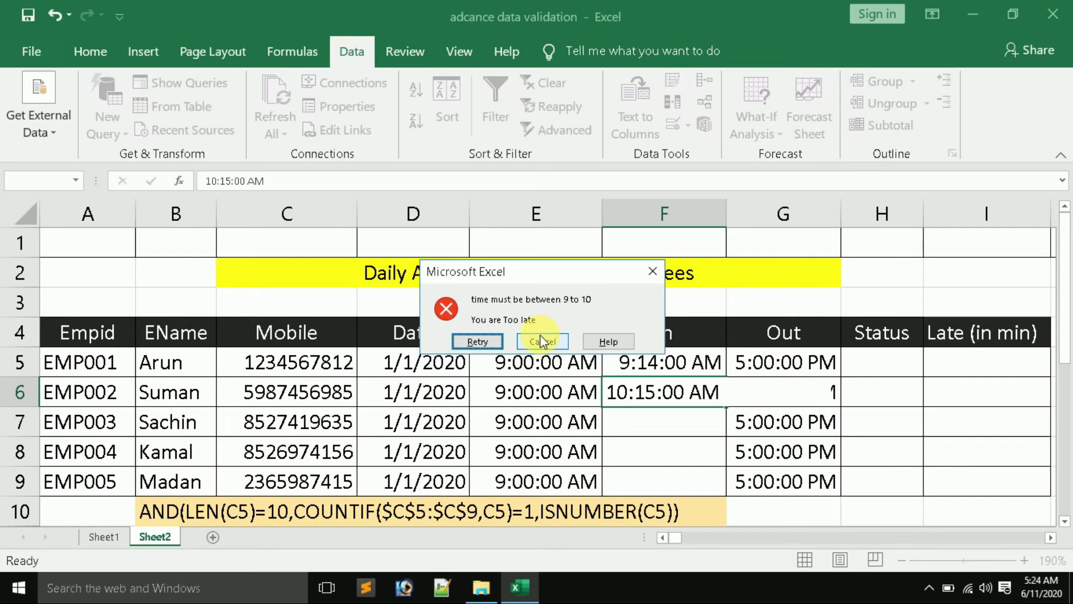
left_click(539, 342)
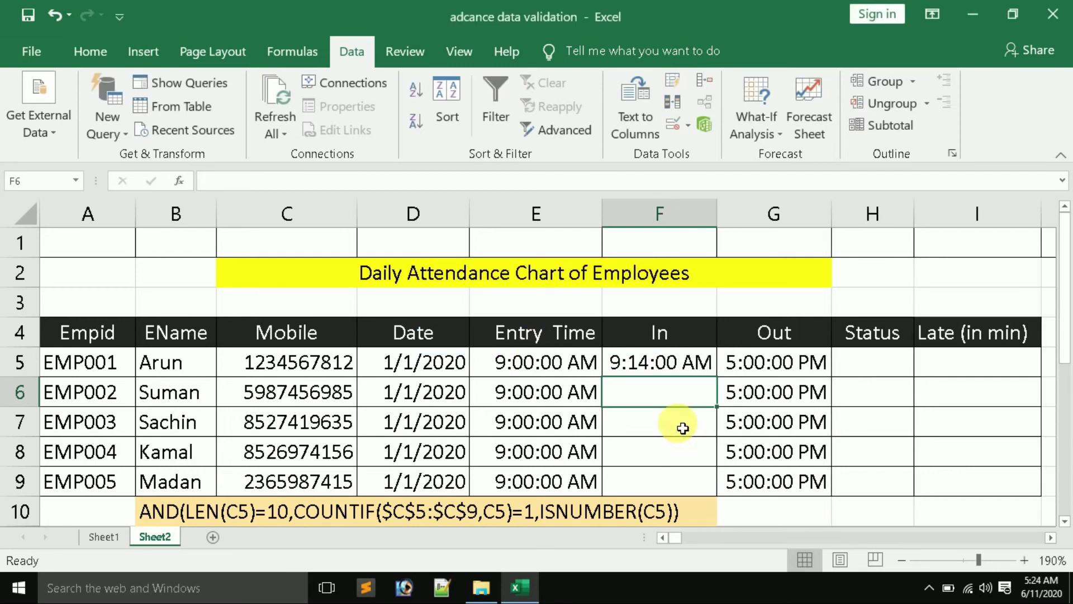
- Enter 9:00:00 AM in F6 and 9:45:00 AM in F7, discarding the malformed 9:45:00:AM entry
type("9")
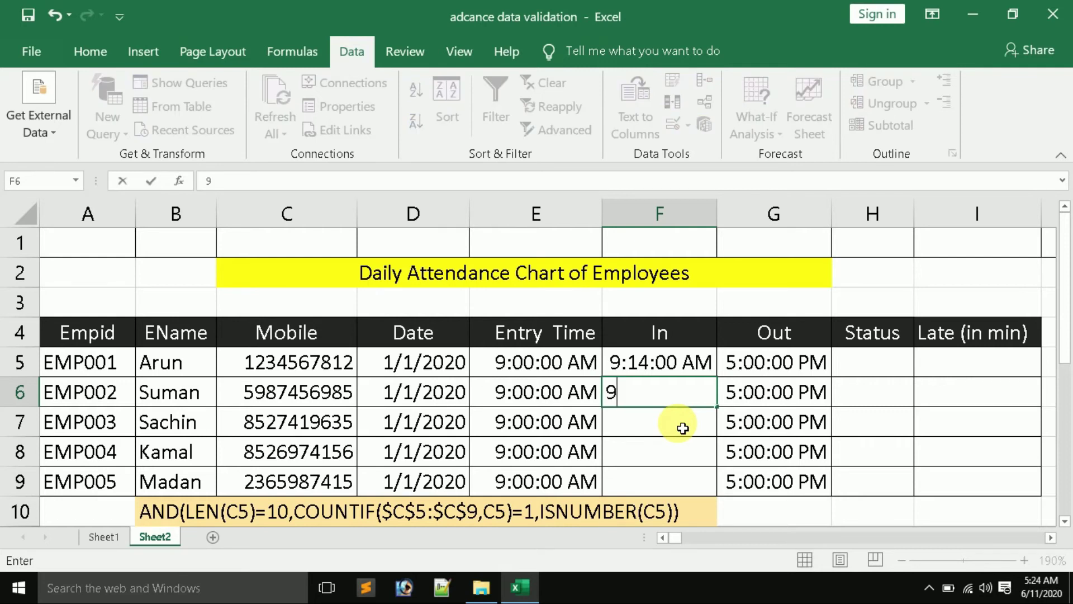
type(":00:00 AM")
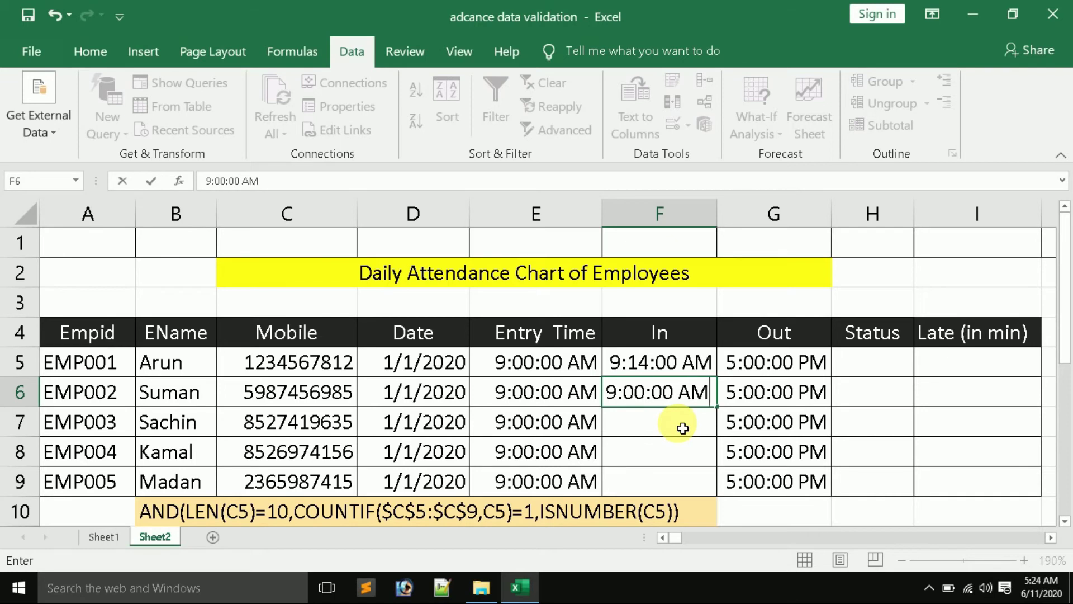
key("Return")
type("!0")
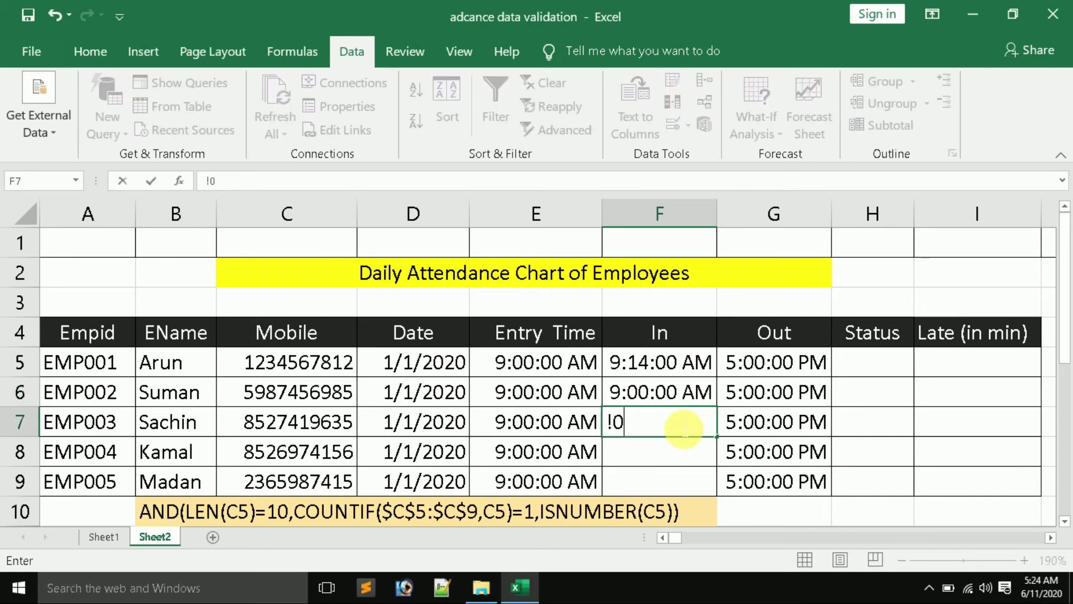
key("BackSpace")
key("BackSpace")
type("9:")
type("45:")
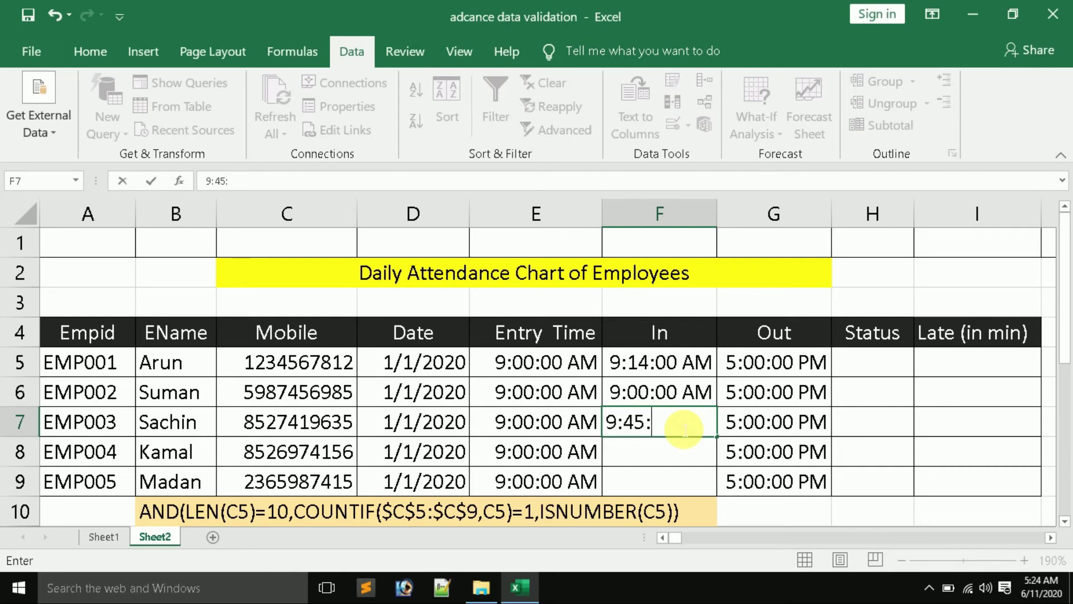
type("00:AM")
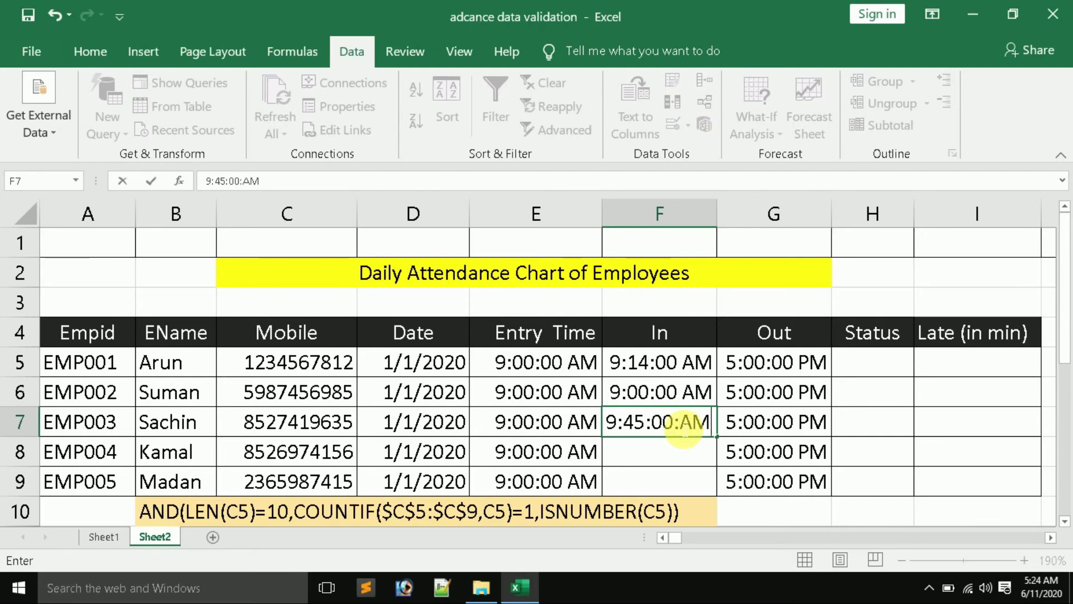
key("Return")
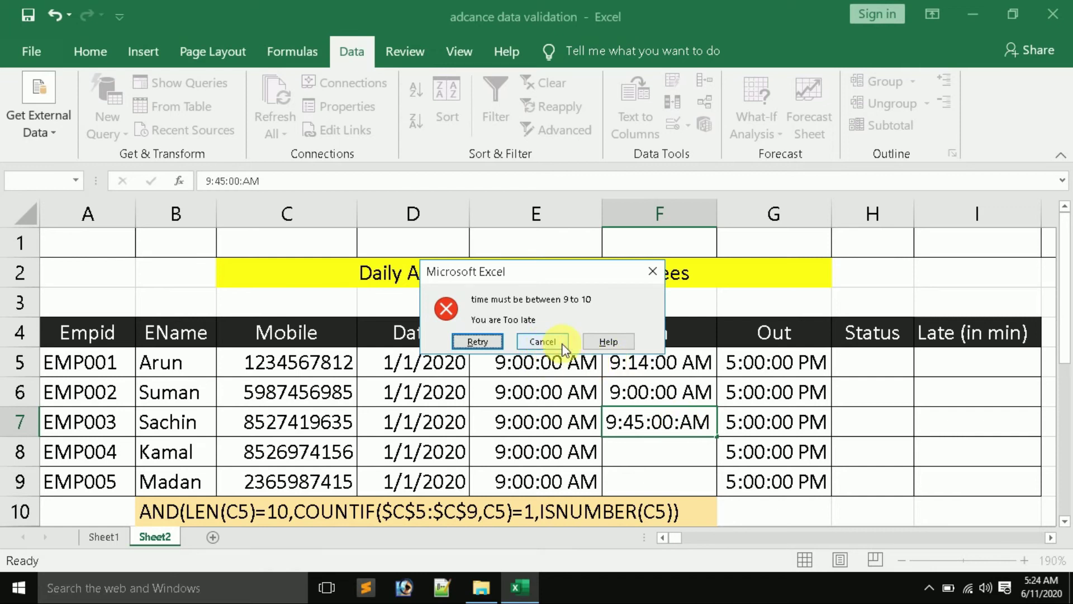
key("Escape")
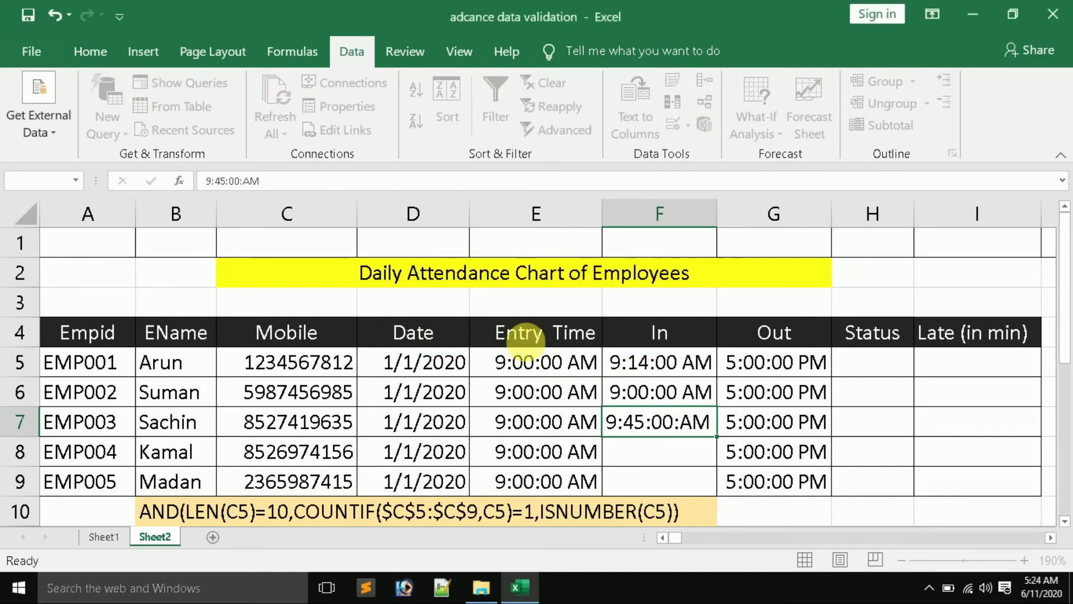
type("9:")
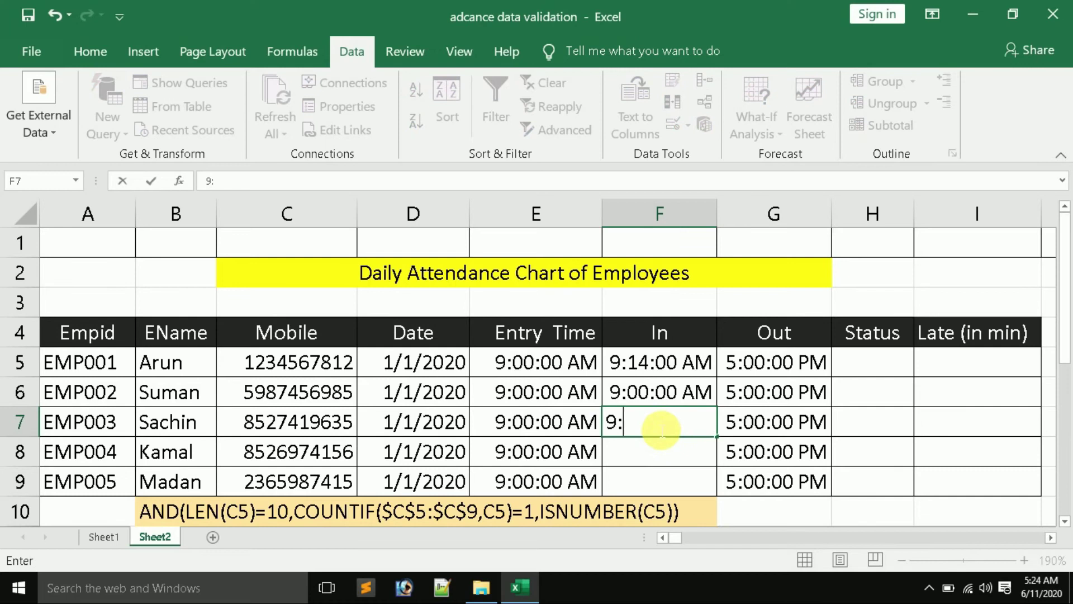
type("45")
type(":")
type("00 AM")
key("Return")
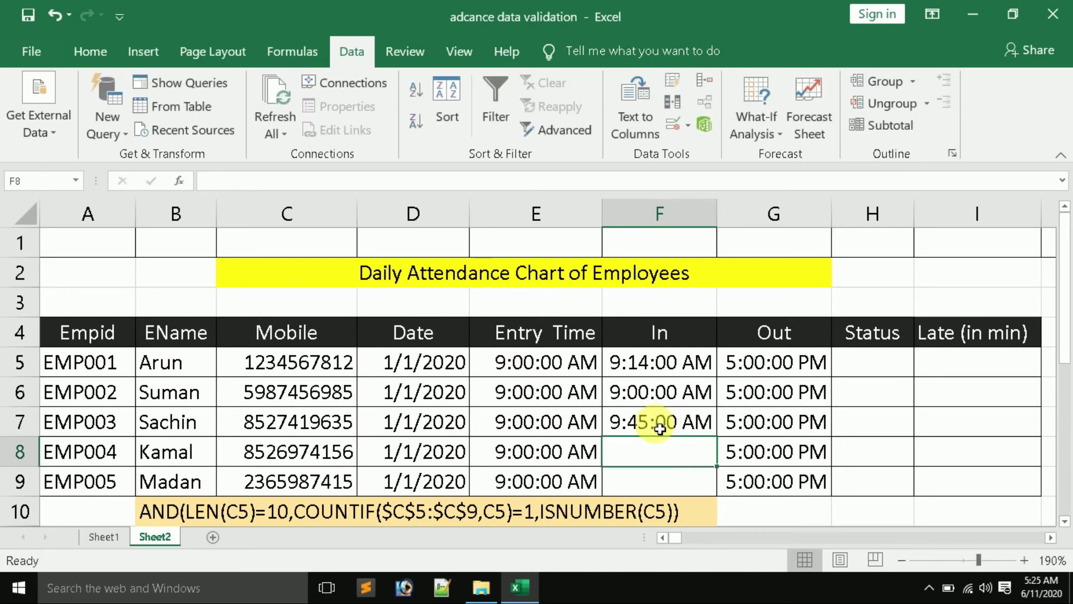
- Enter 9:10:00 AM in F8 and 9:50:00 AM in F9
type("9:")
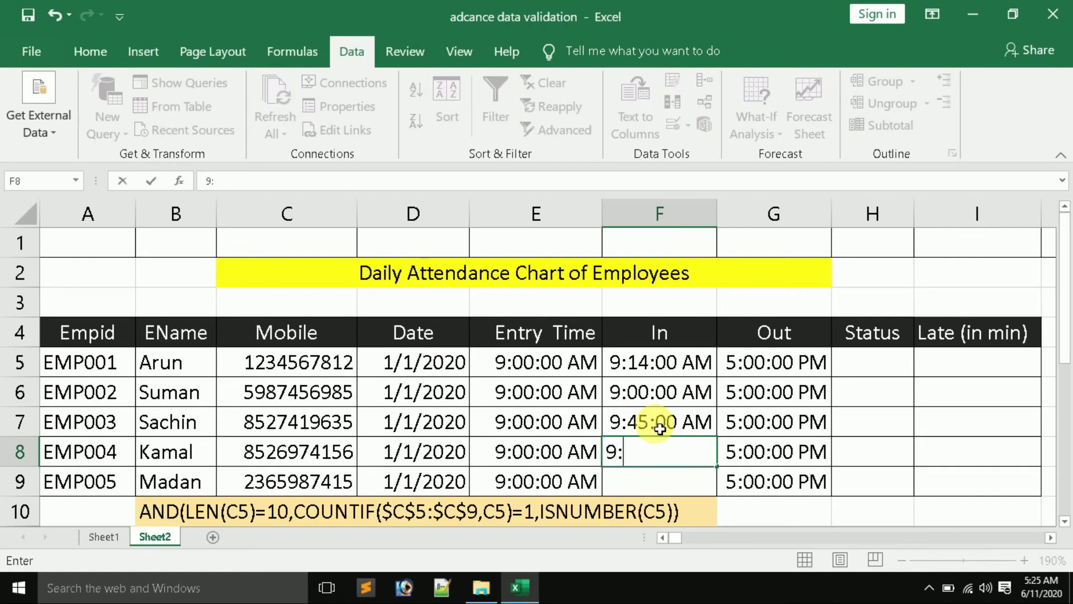
type("10:")
type("00")
key("Return")
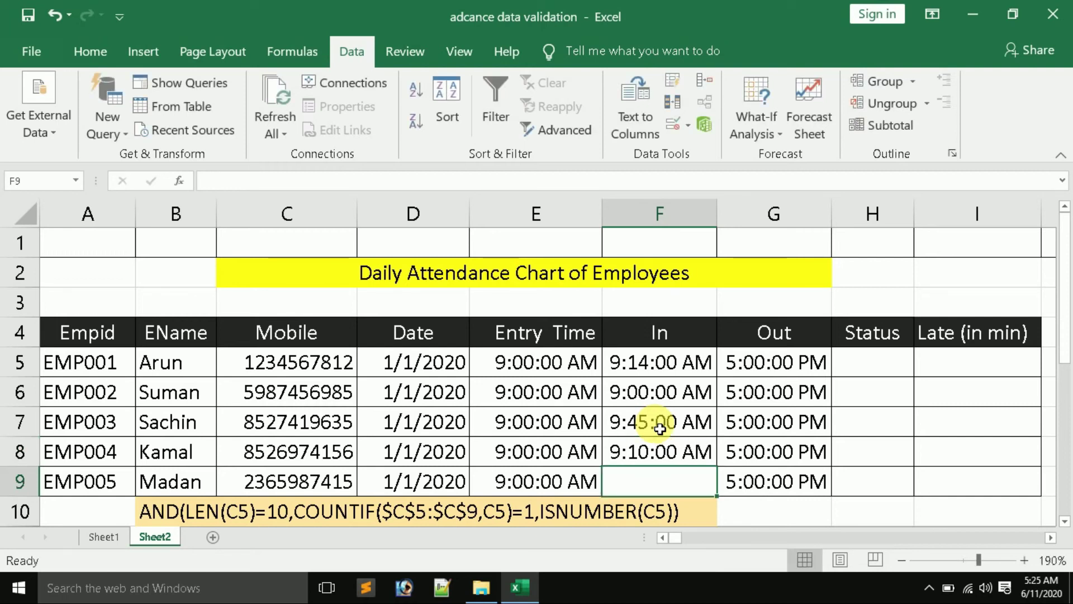
type("9:")
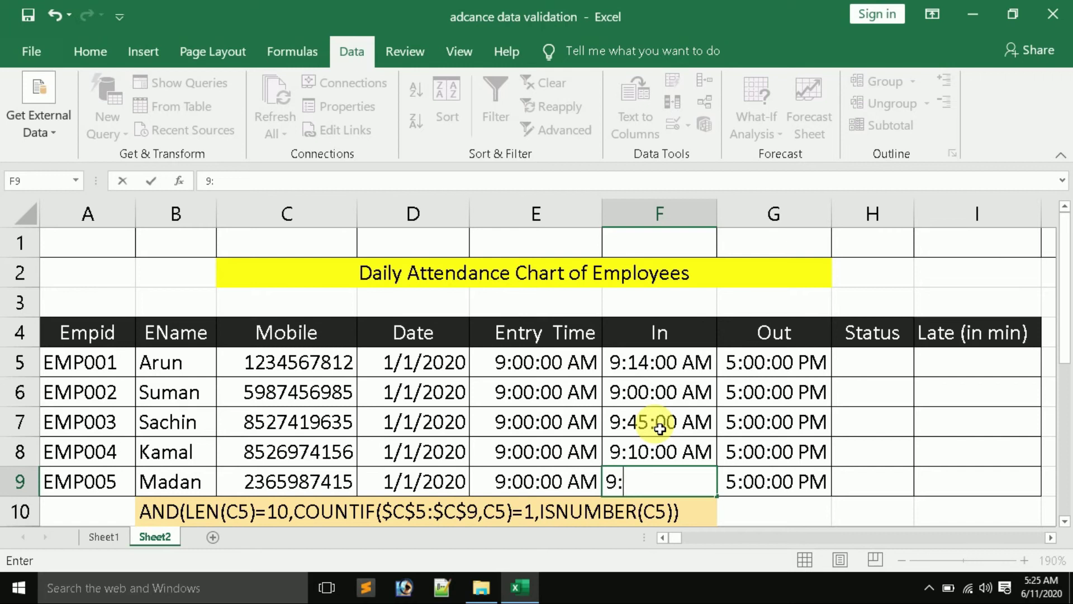
type("50:00 AM")
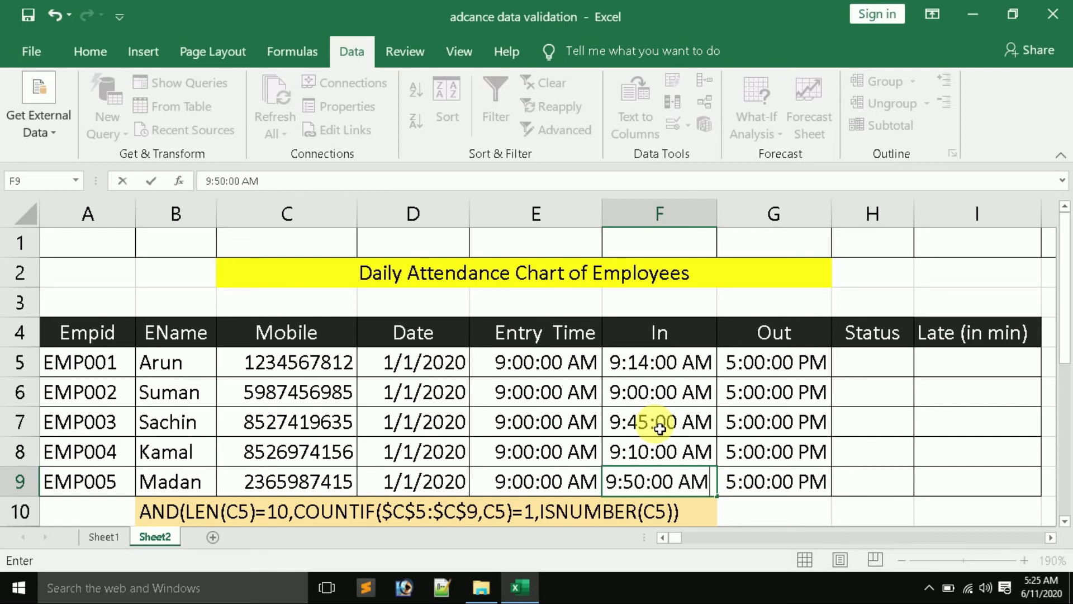
key("Return")
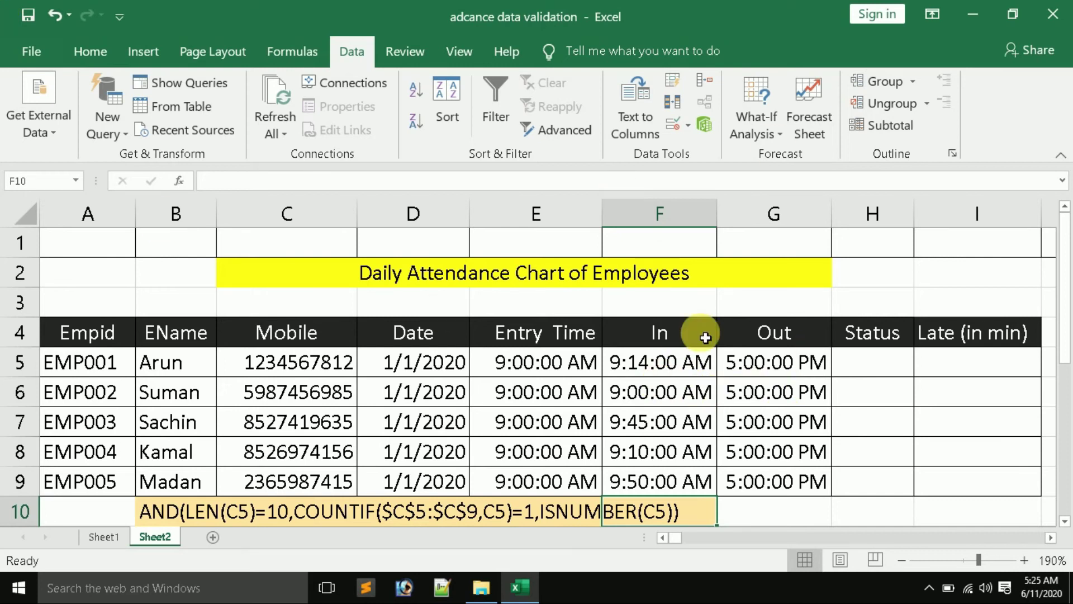
- Widen column H to fit the Status values
left_click_drag(890, 370, 883, 497)
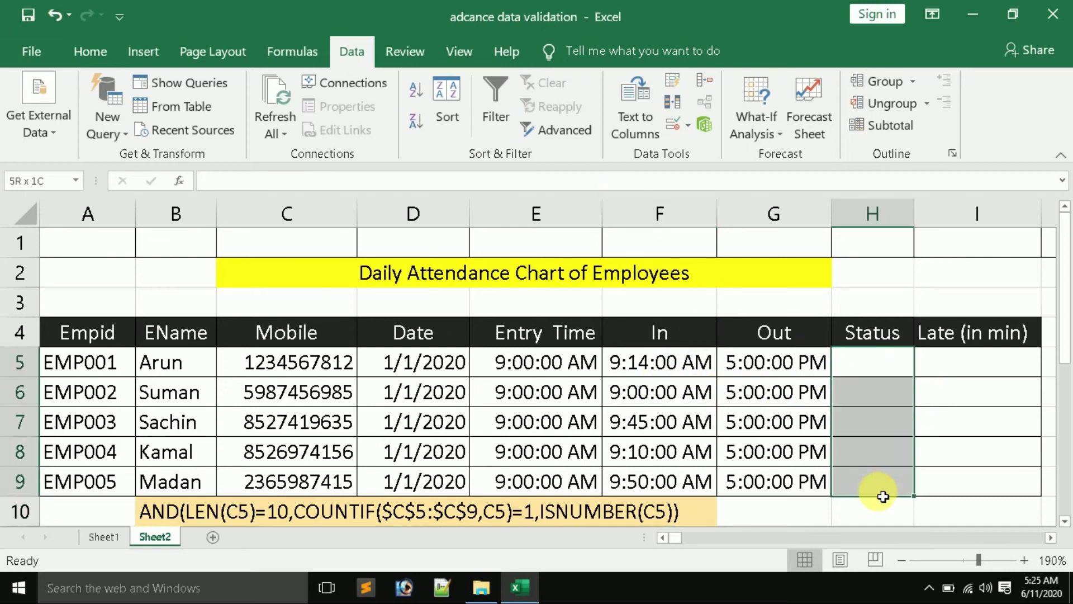
mouse_move(916, 226)
left_mouse_down()
mouse_move(935, 226)
mouse_move(926, 226)
left_mouse_up()
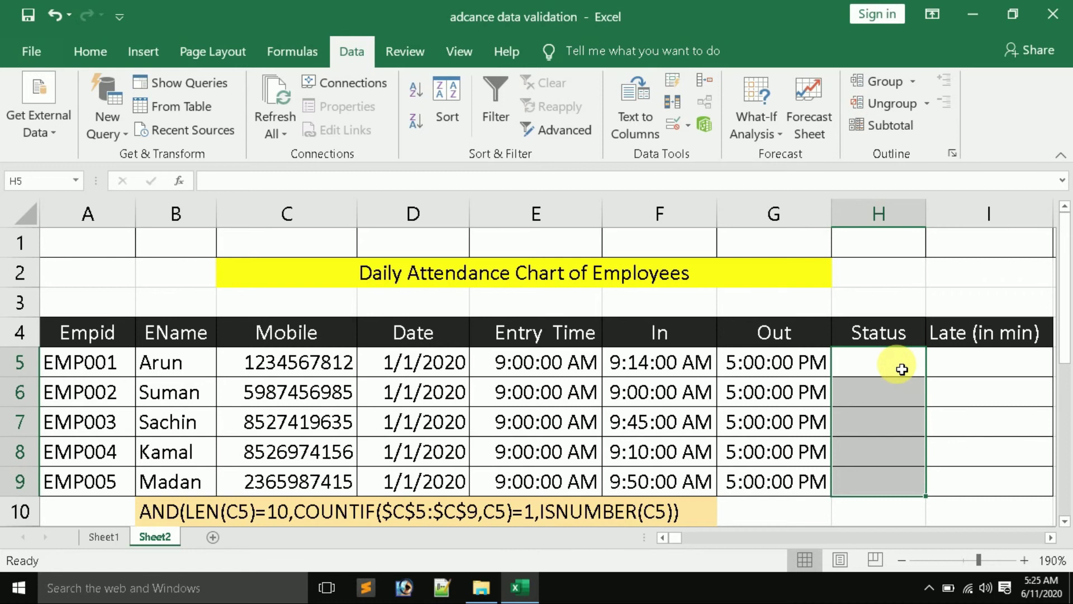
left_click_drag(902, 369, 892, 473)
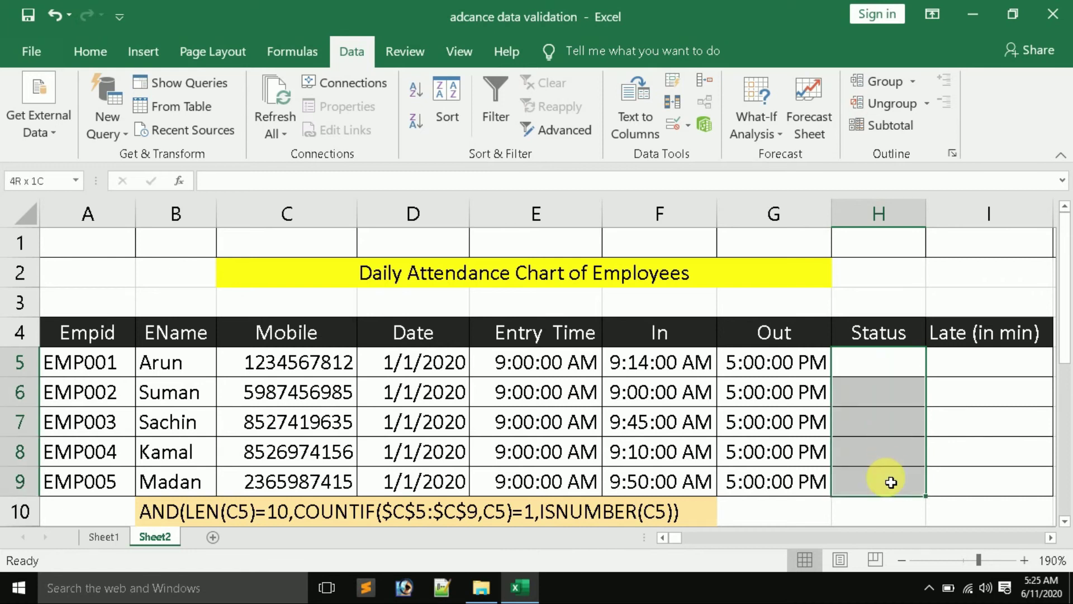
- Enter =IF(F5>TIMEVALUE("9:15","Late","present") in H5, triggering the too-many-arguments warning
left_click(874, 361)
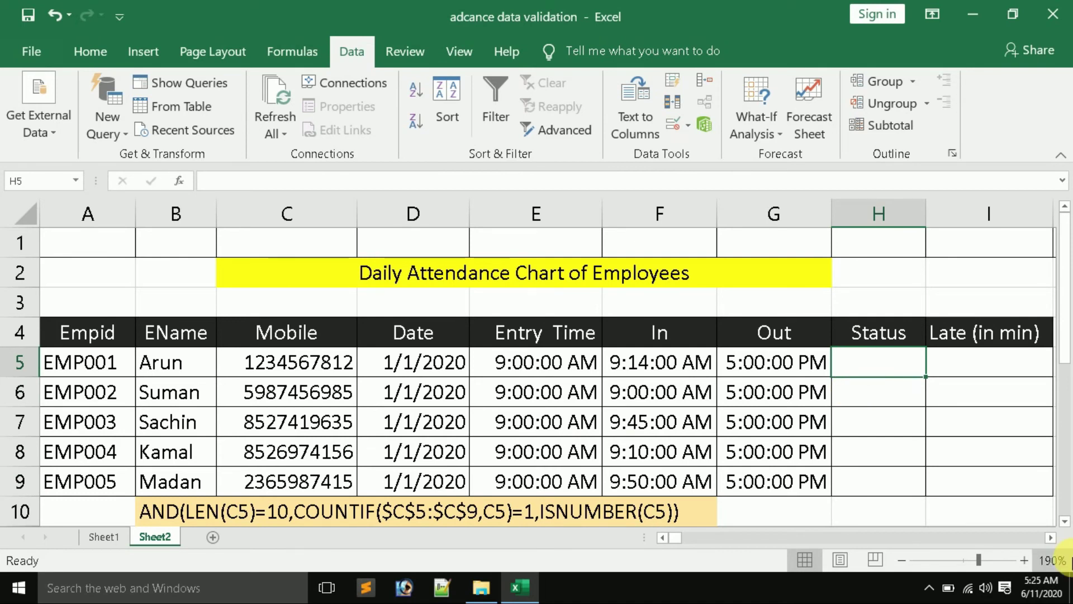
type("=if(")
key("Left")
key("Left")
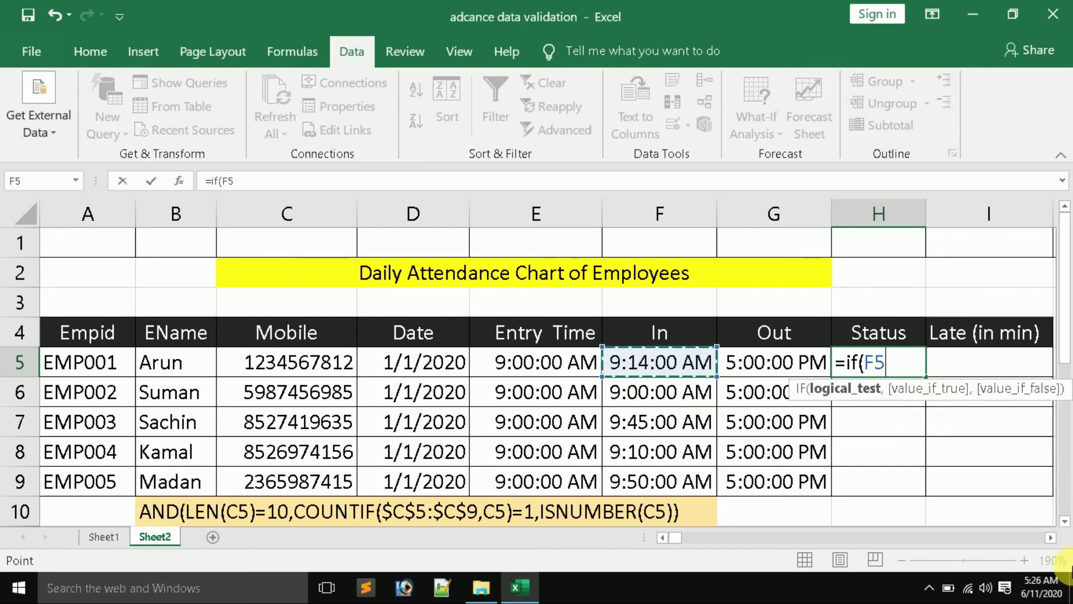
type(">")
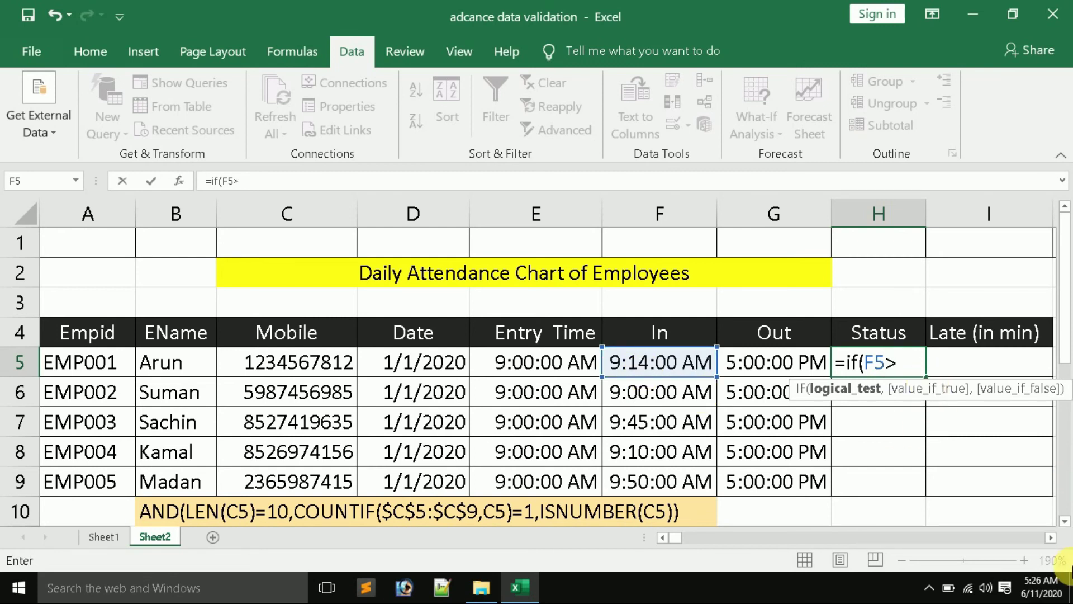
type("time")
key("Down")
key("Tab")
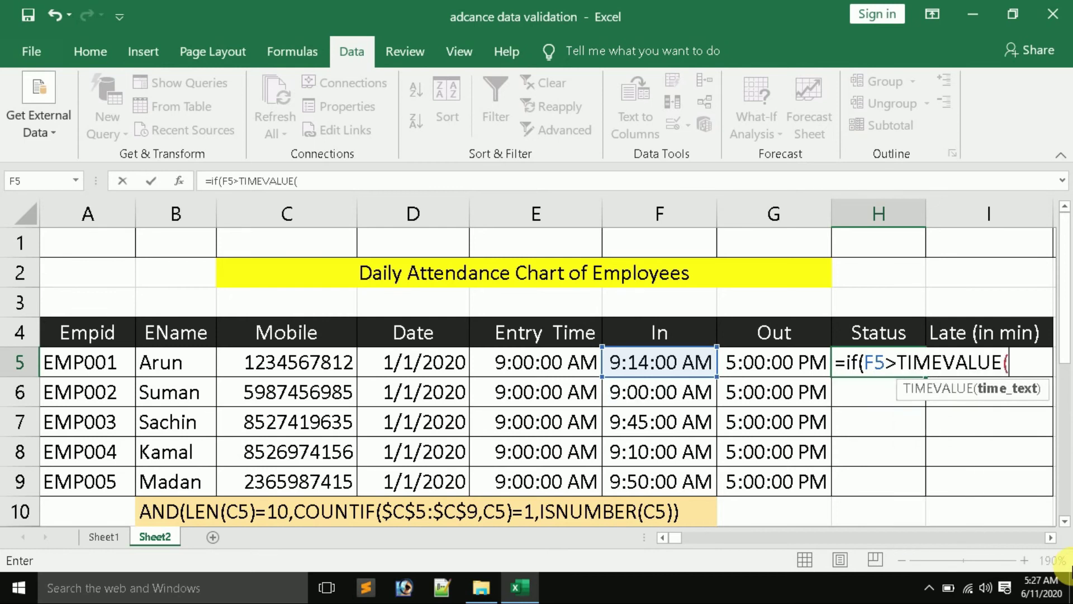
type("\"9:")
type("1")
type("5")
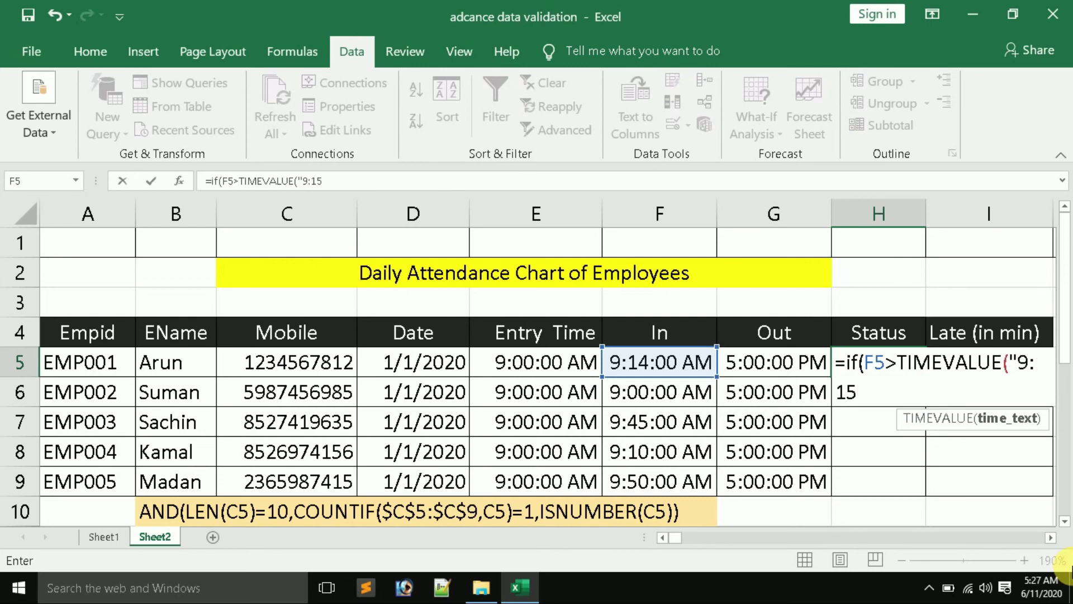
type("\"")
type(",")
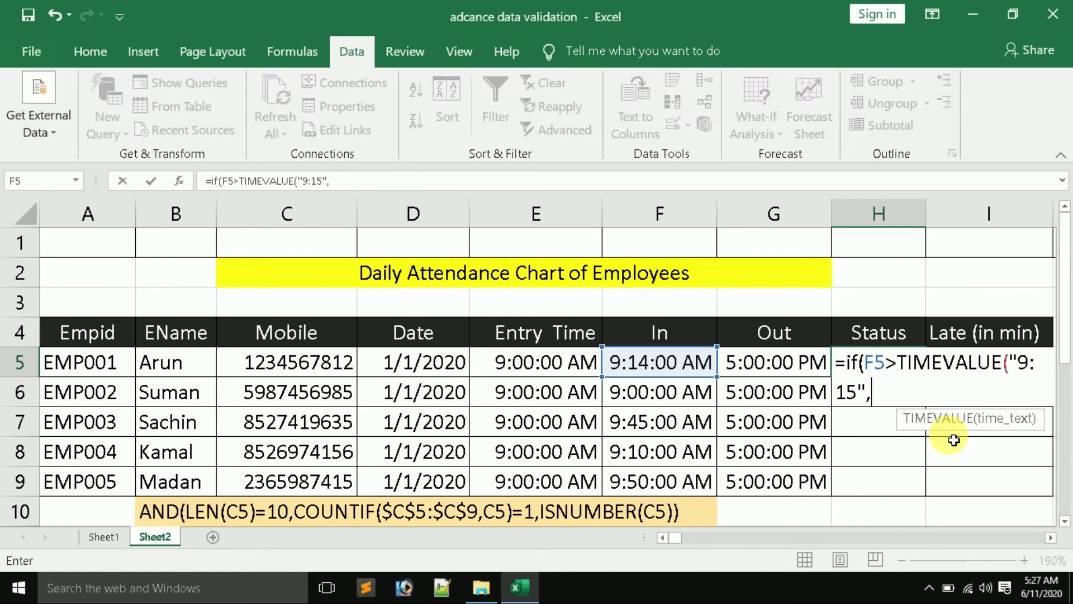
type("\"Late\",")
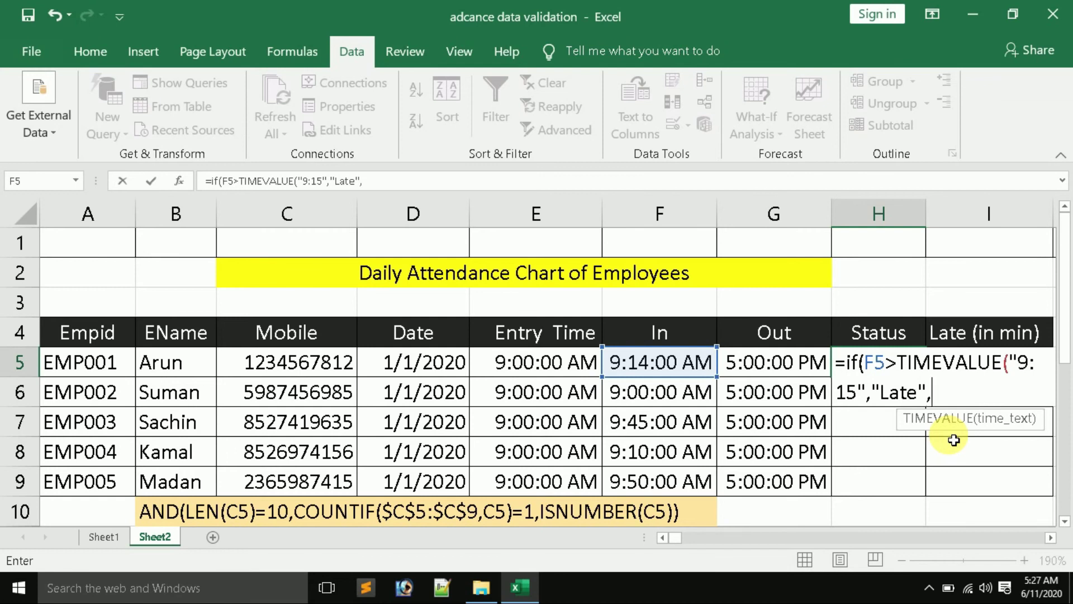
type("\"present")
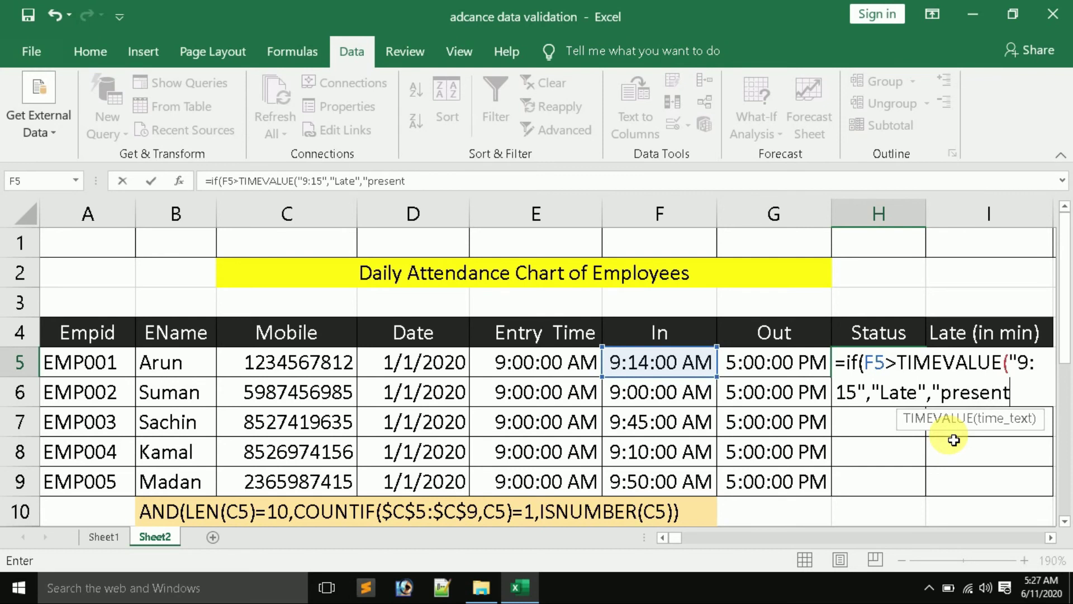
type("\")")
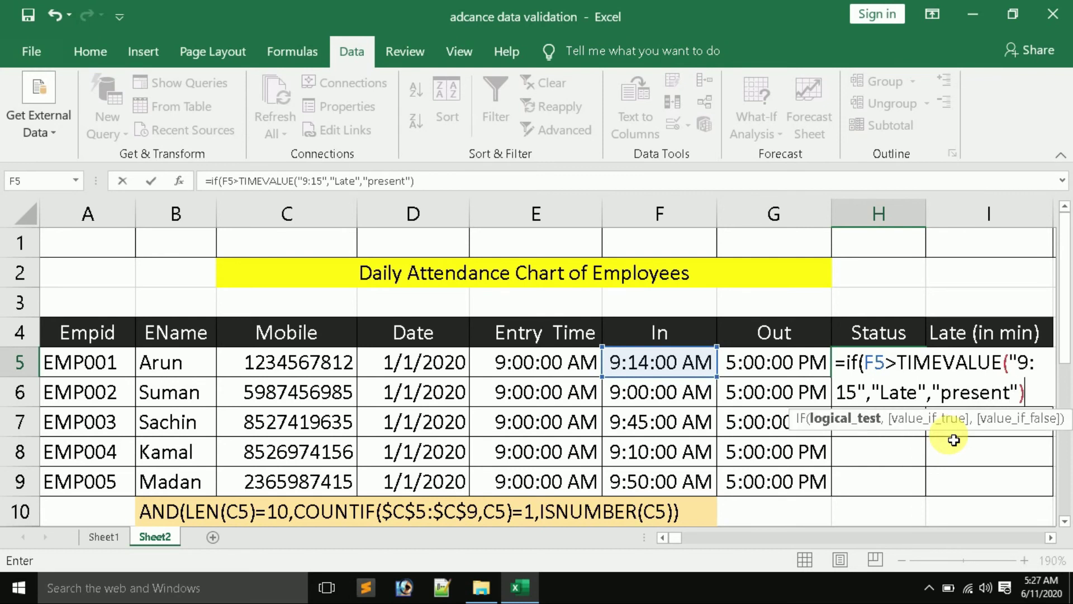
key("Return")
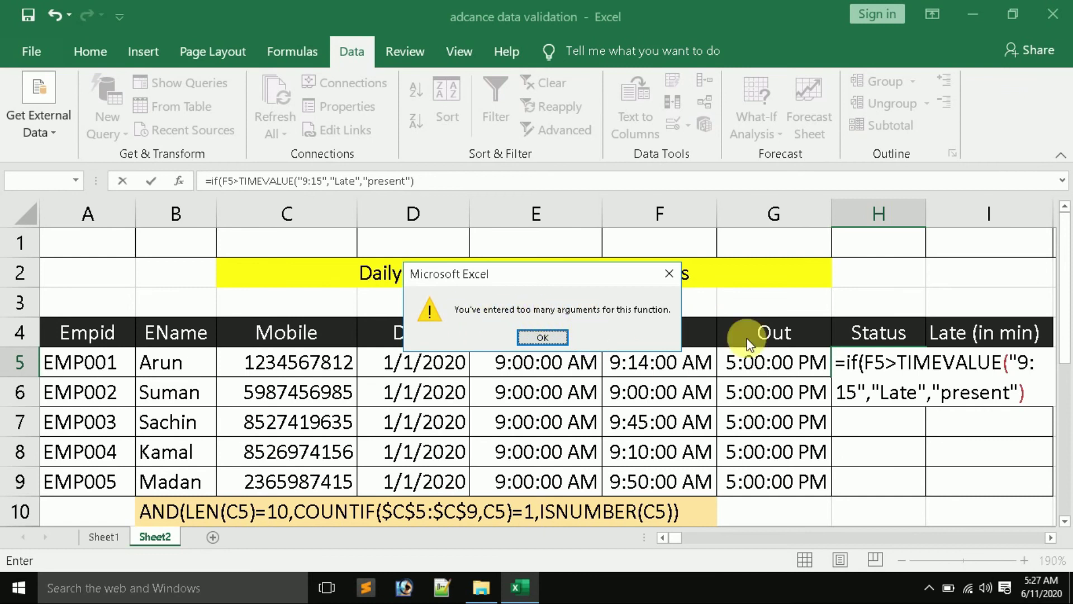
left_click(669, 274)
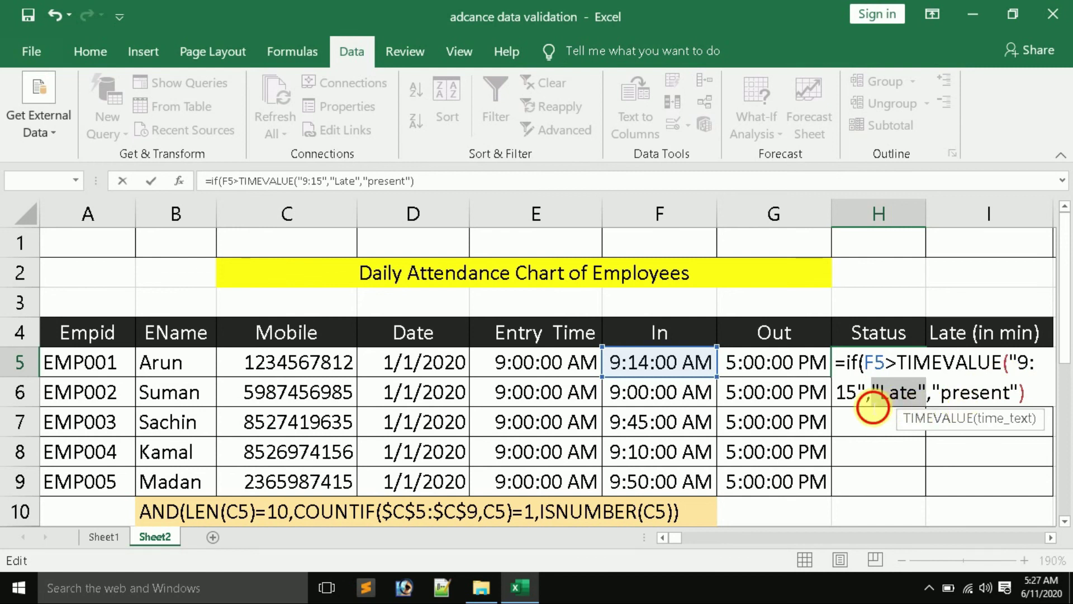
left_click(866, 393)
type(")")
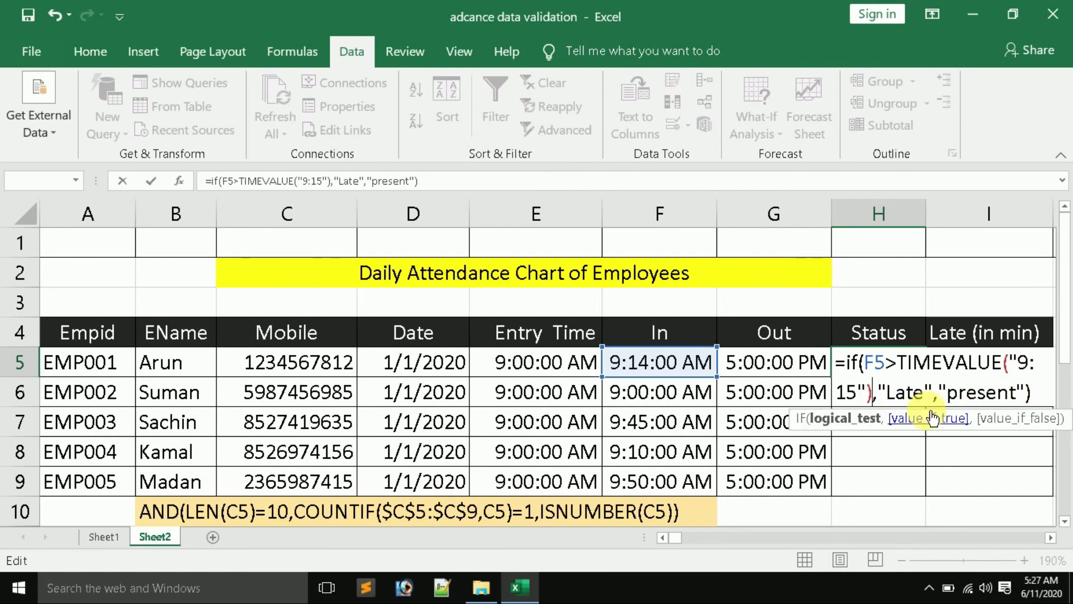
key("Return")
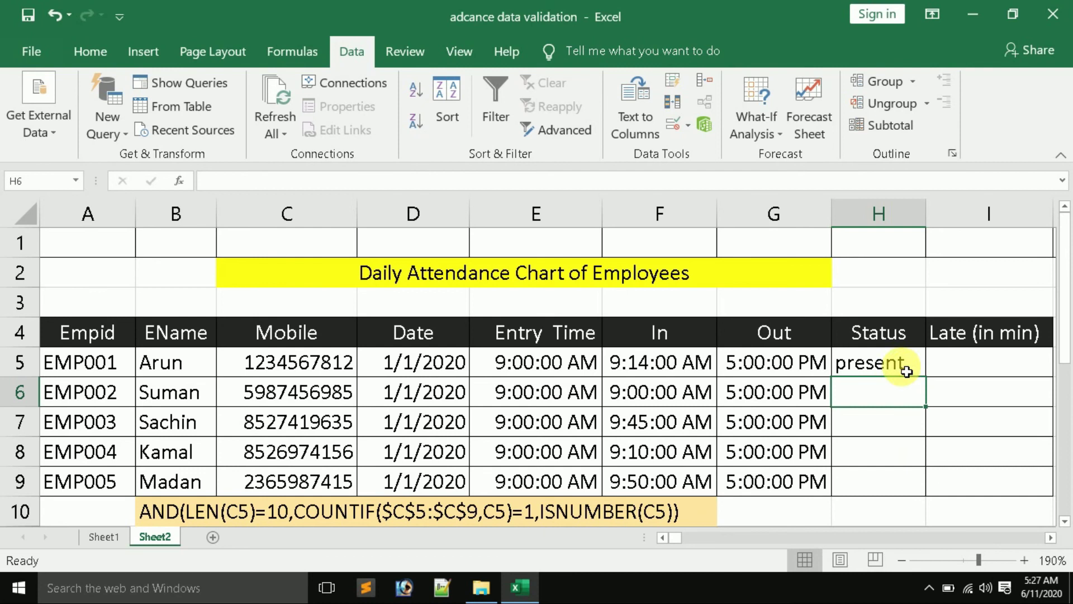
left_click(901, 364)
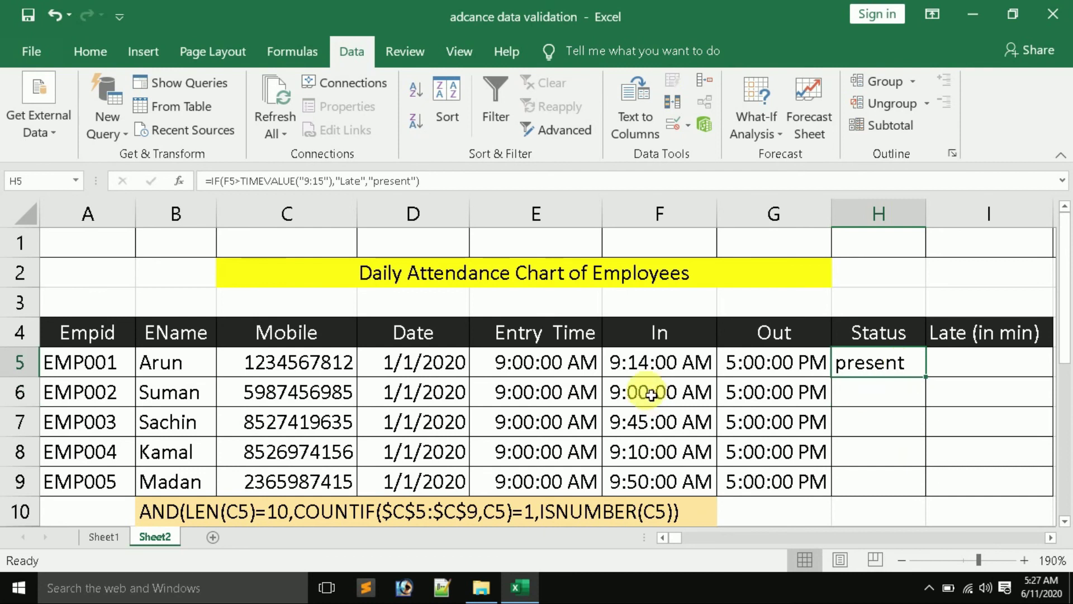
double_click(926, 378)
left_click(868, 524)
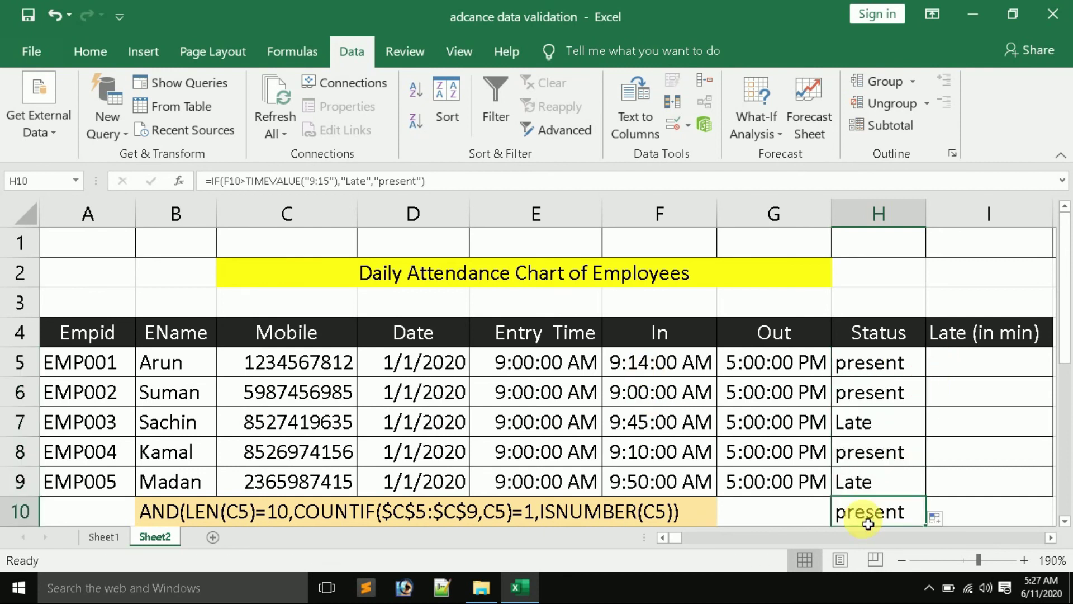
key("Delete")
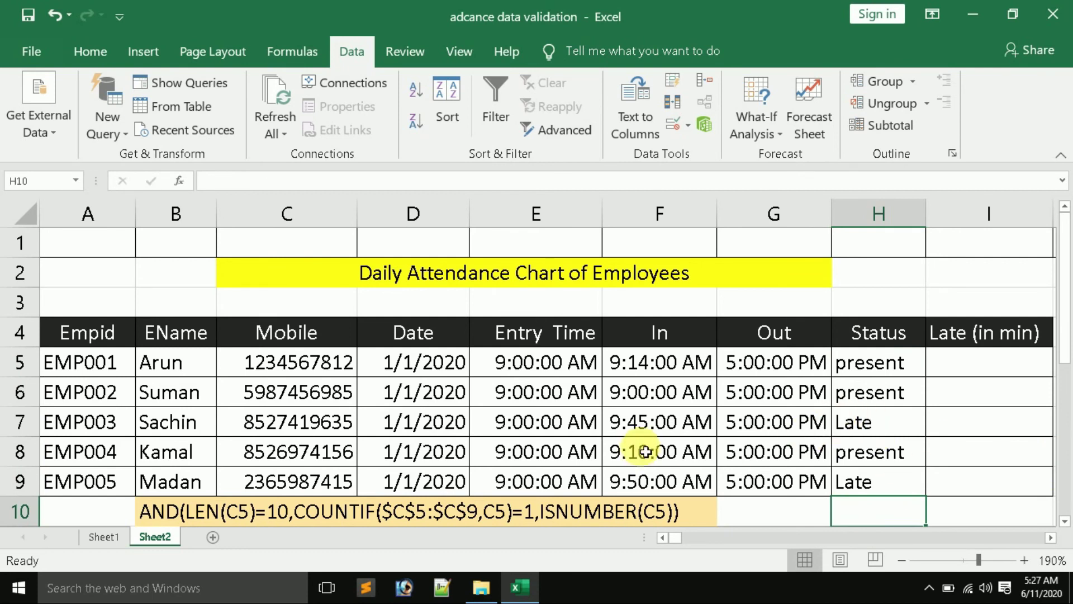
left_click_drag(630, 423, 878, 424)
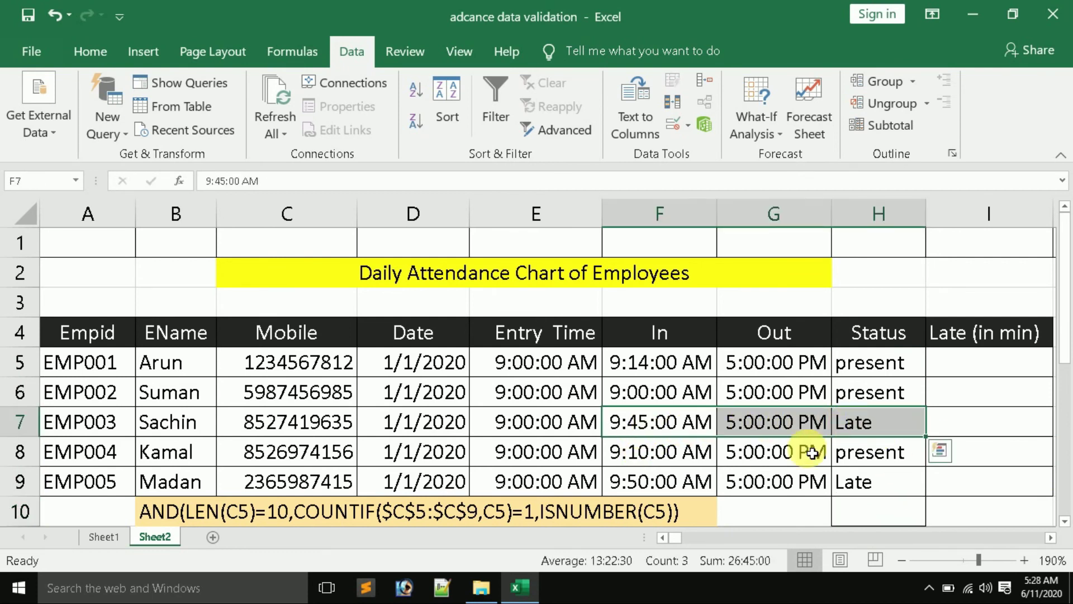
left_click_drag(693, 481, 888, 492)
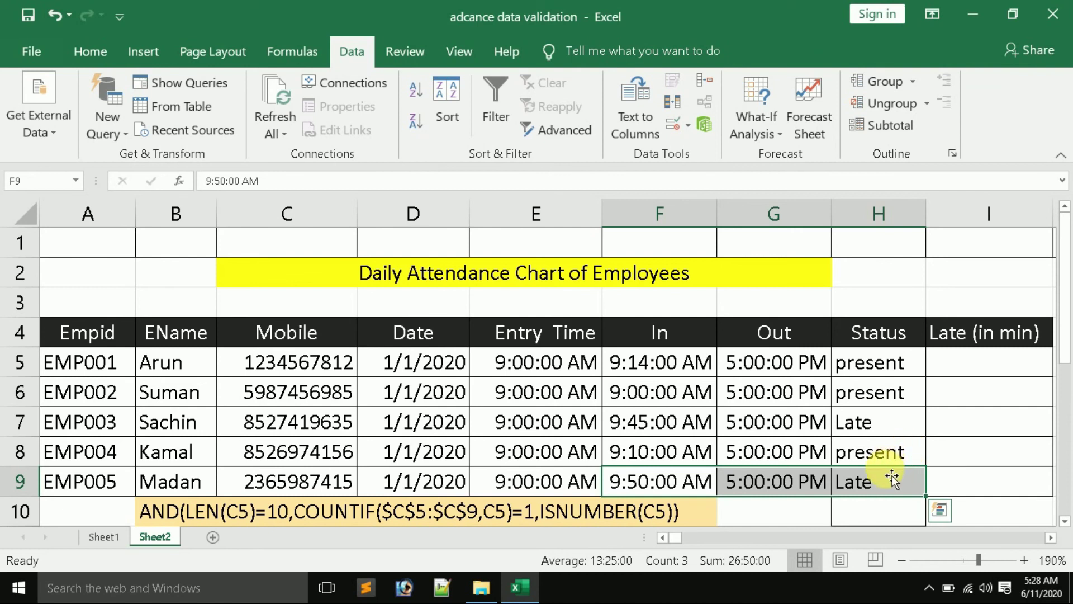
left_click_drag(882, 369, 889, 481)
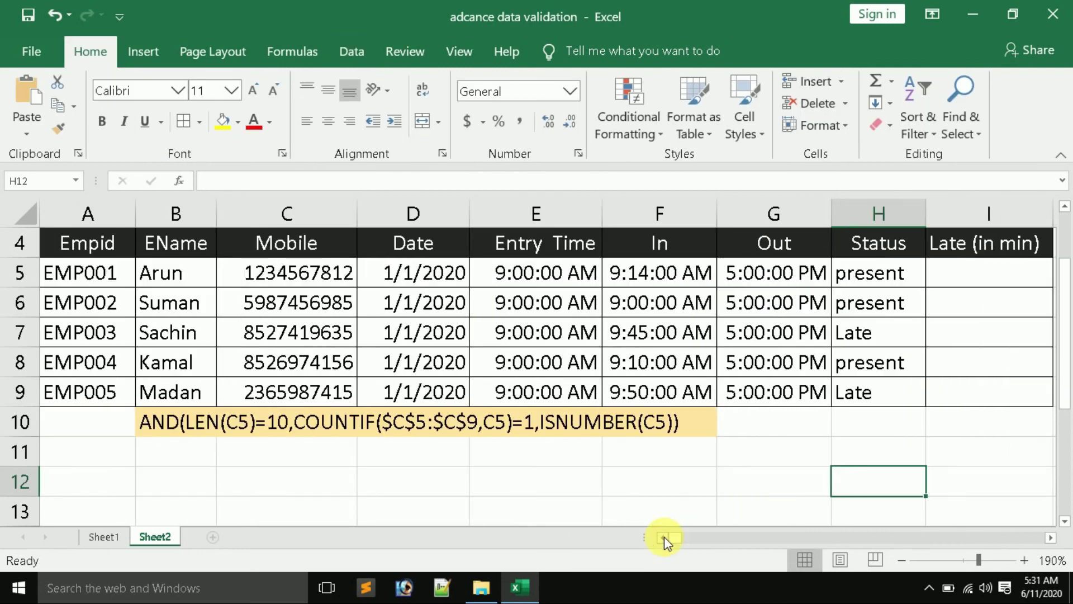
- Enter =MINUTE(F5)-MINUTE(E5) in I5 for EMP001's late minutes
left_click(991, 272)
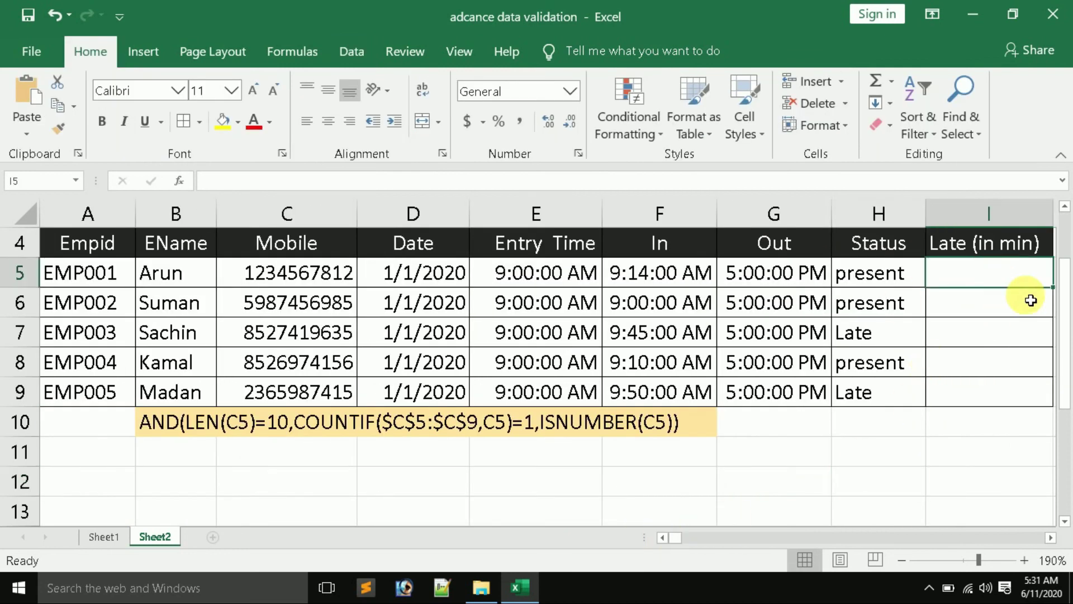
type("=")
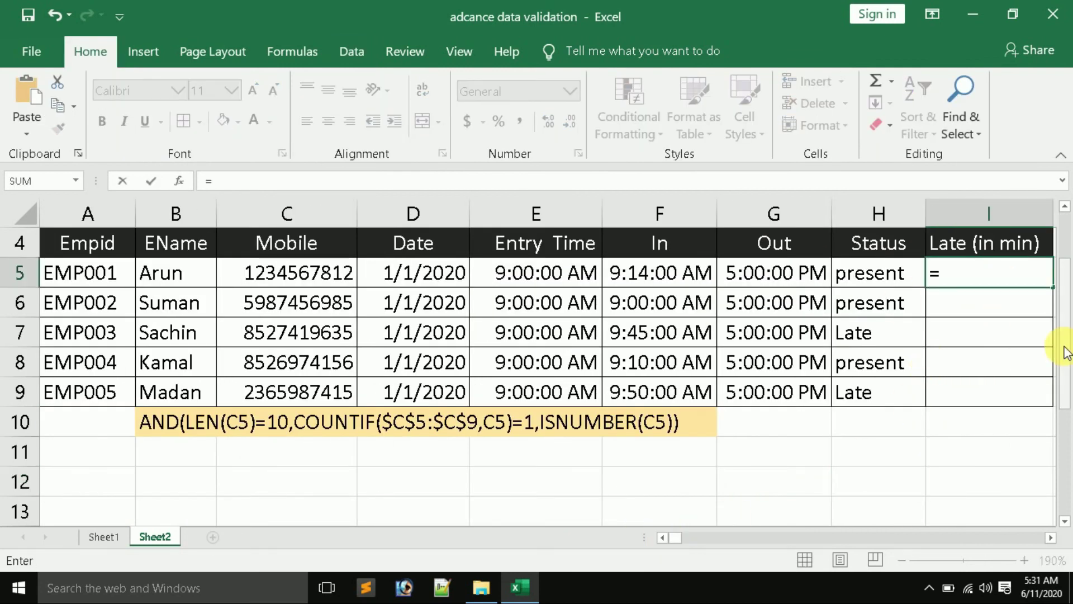
type("m")
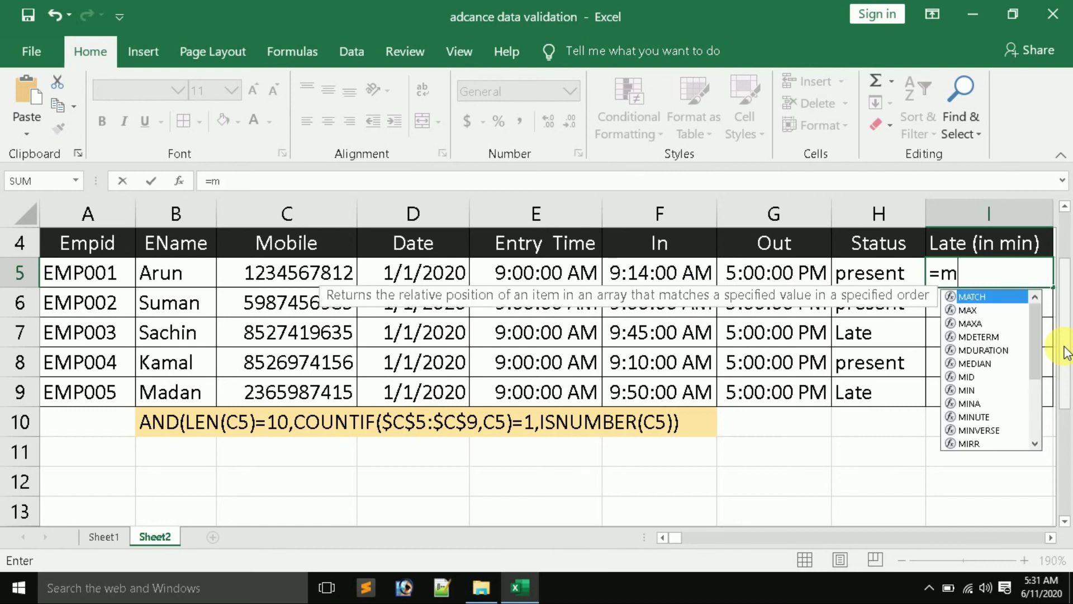
type("inute")
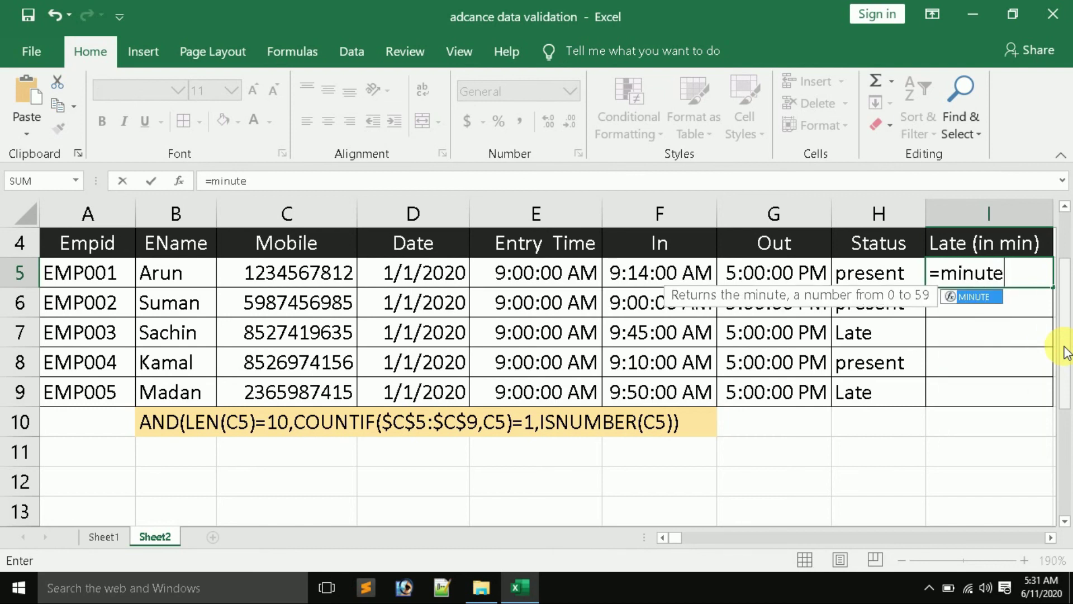
type("(")
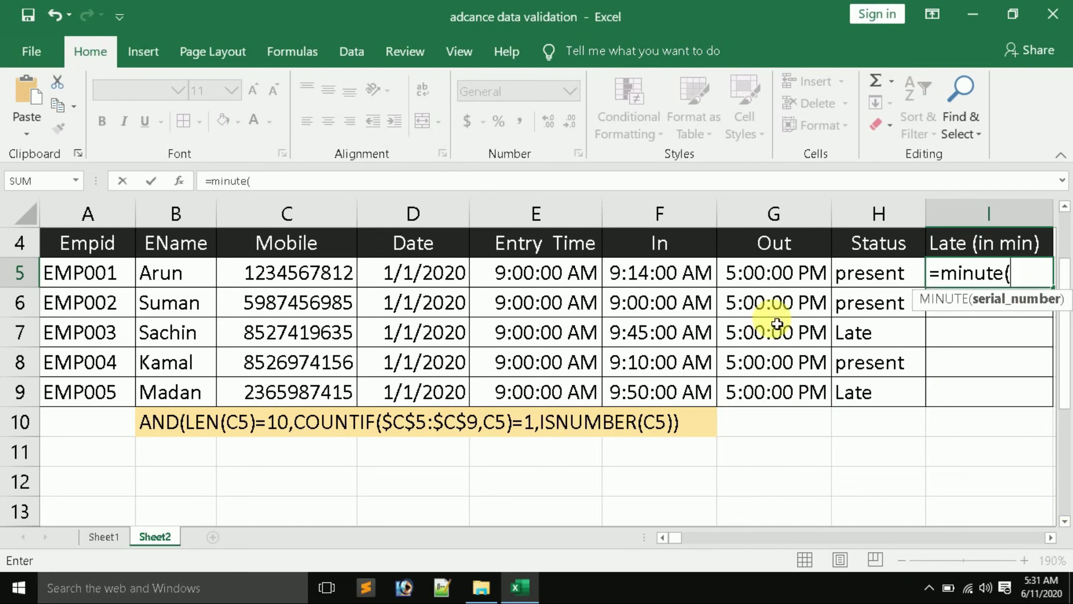
left_click(655, 279)
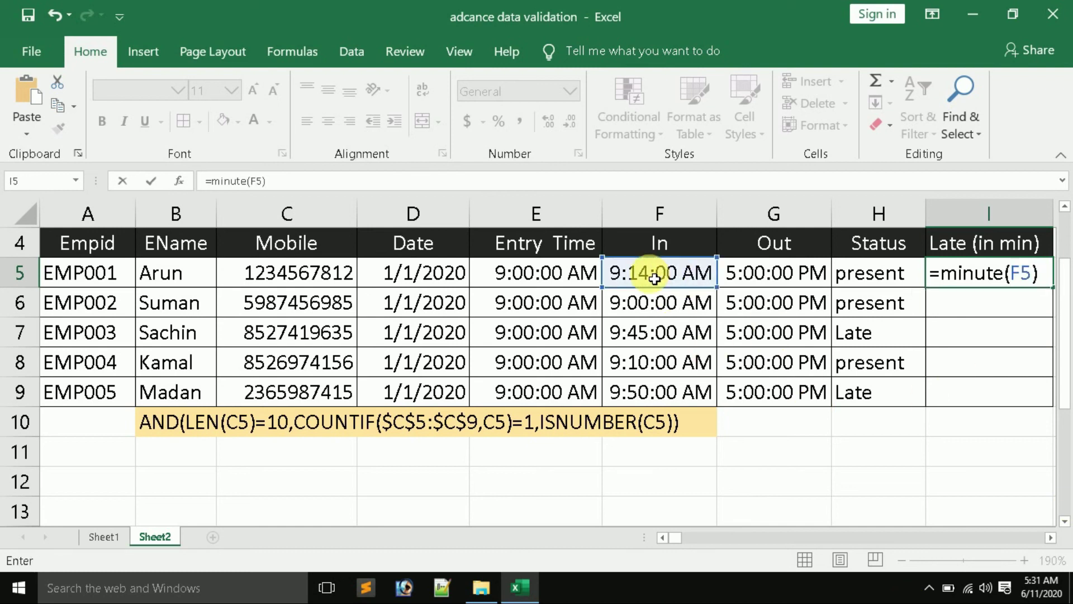
type("minute")
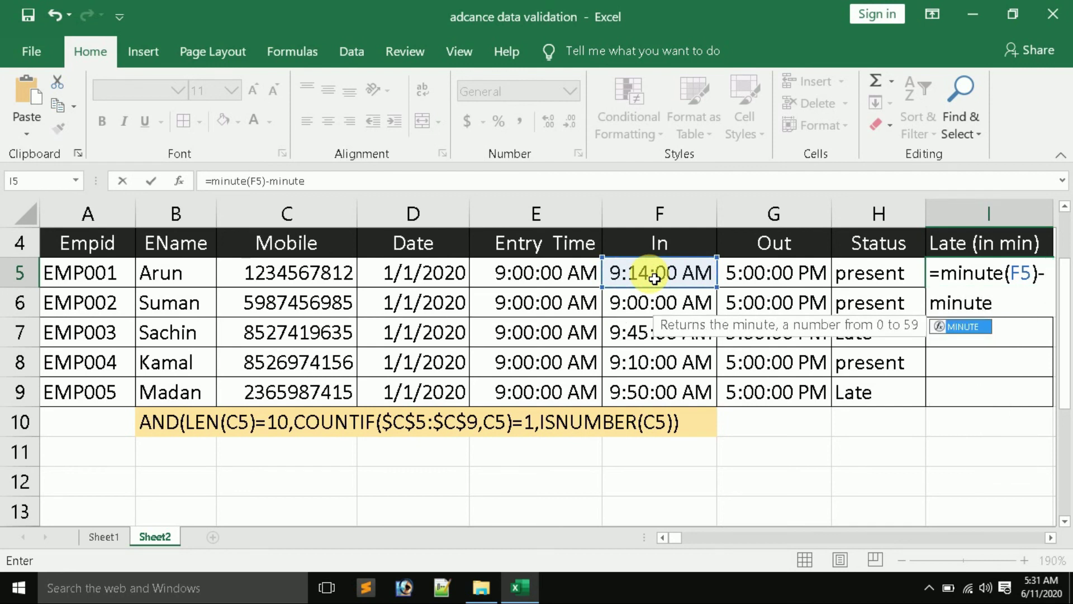
type("(")
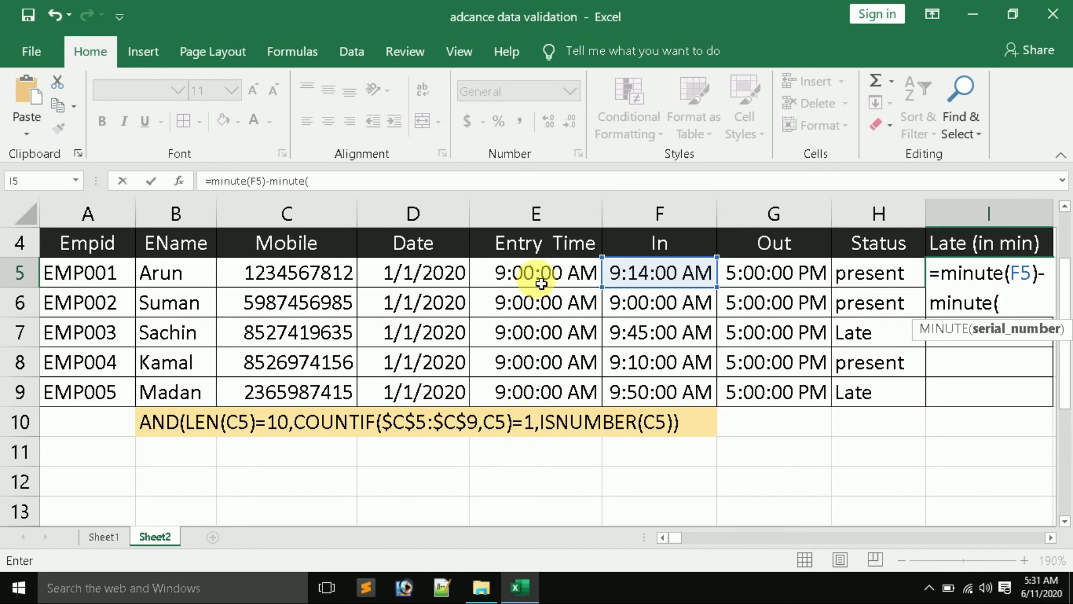
left_click(530, 277)
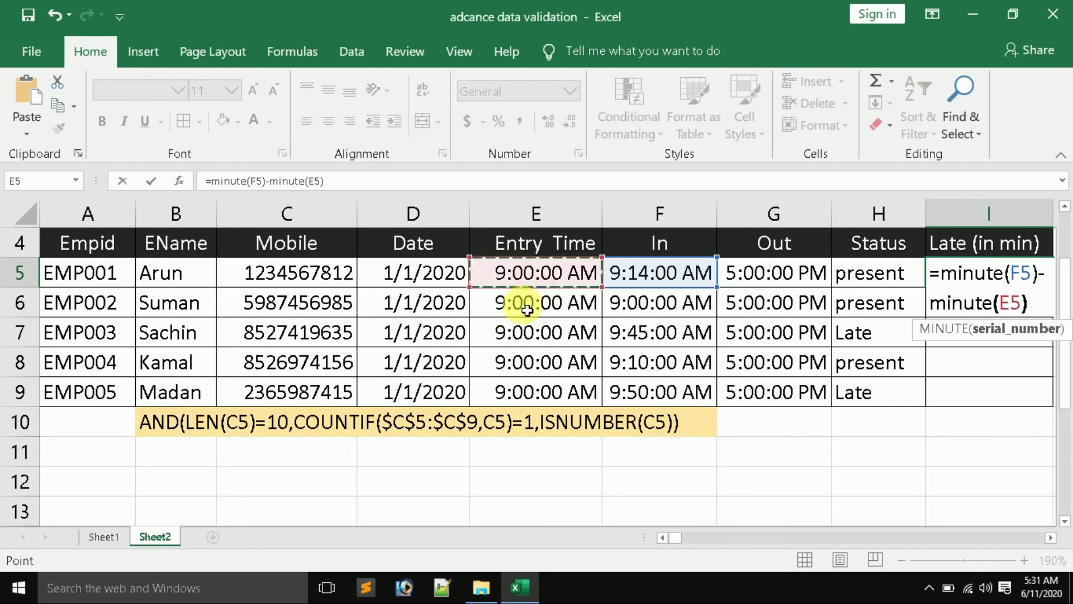
key("Return")
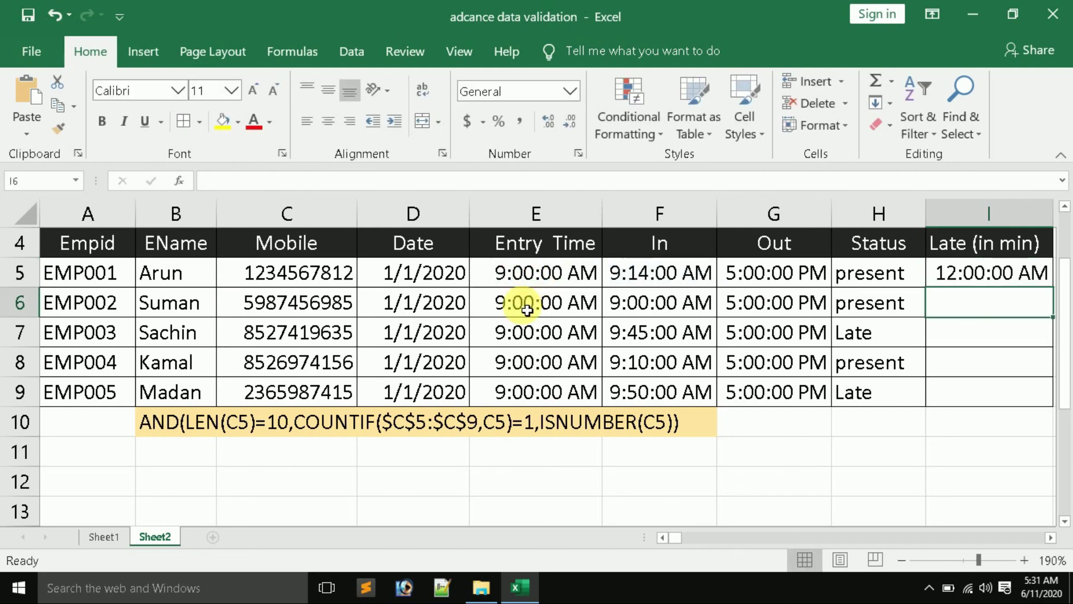
left_click(999, 281)
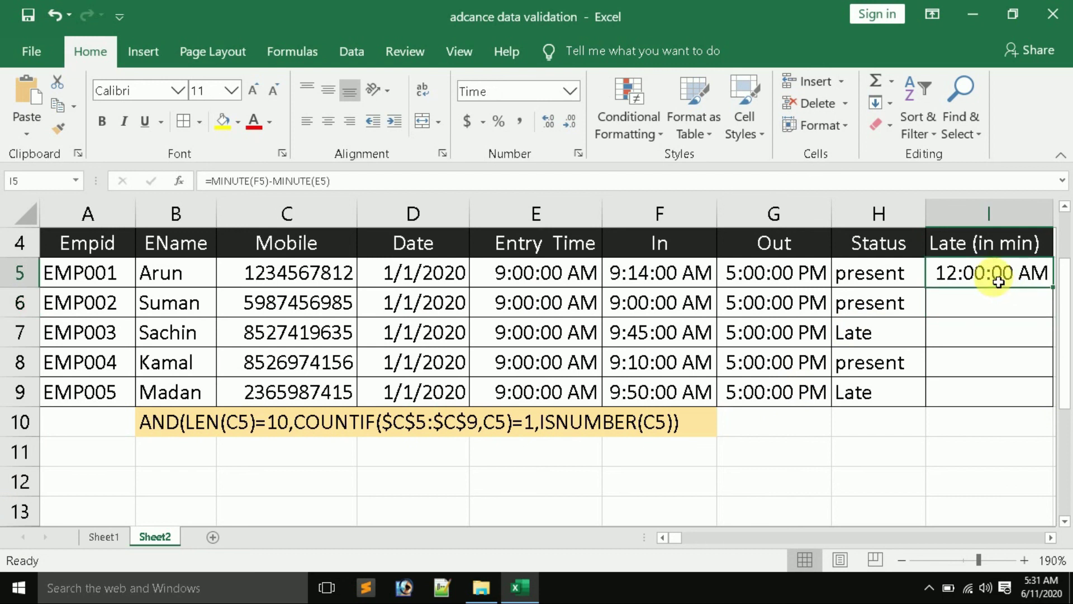
- Format I5 as General so it shows 14
left_click(579, 155)
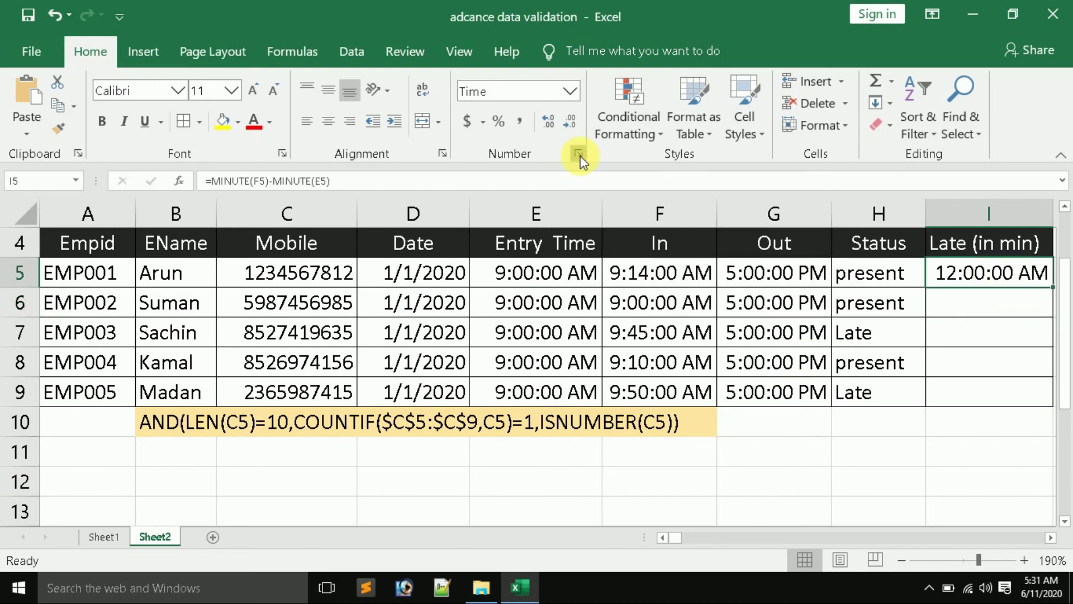
left_click(254, 142)
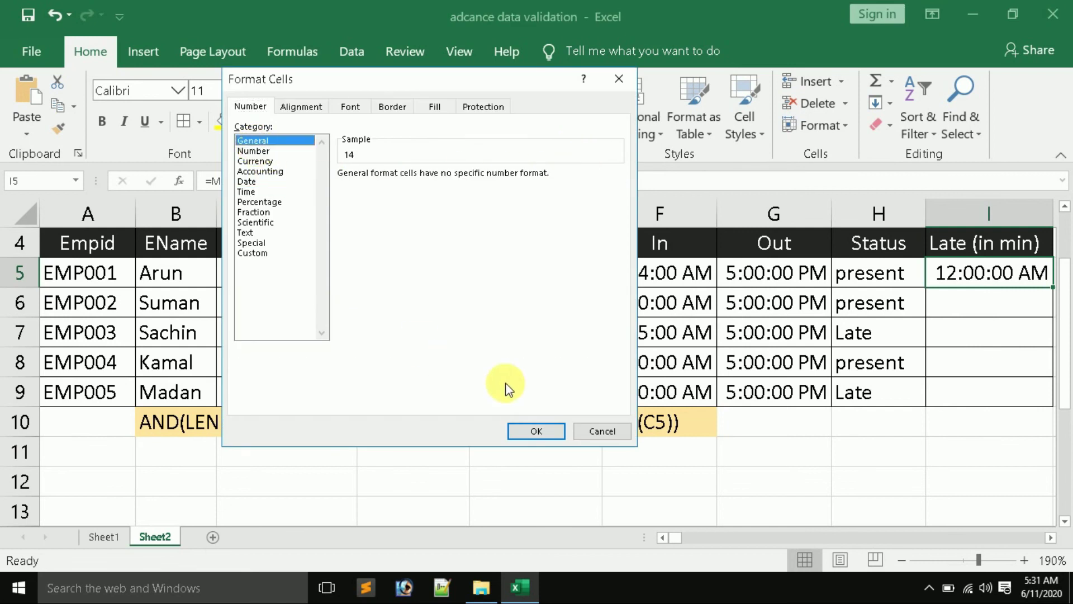
left_click(536, 431)
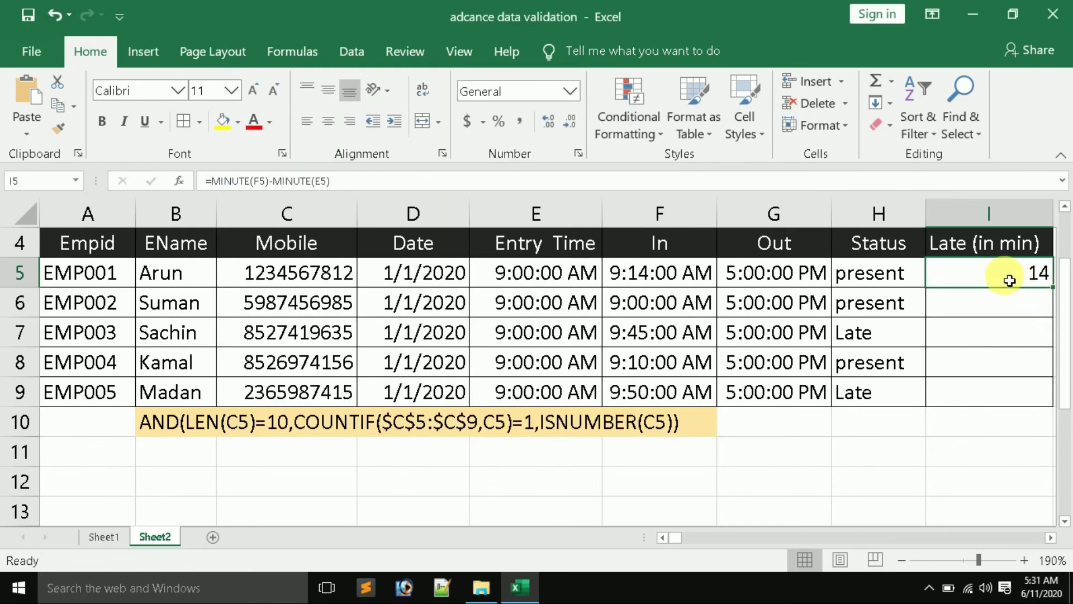
- Fill the late-minutes formula down to I9, giving 14, 0, 45, 10 and 50
left_click_drag(1059, 295, 1047, 401)
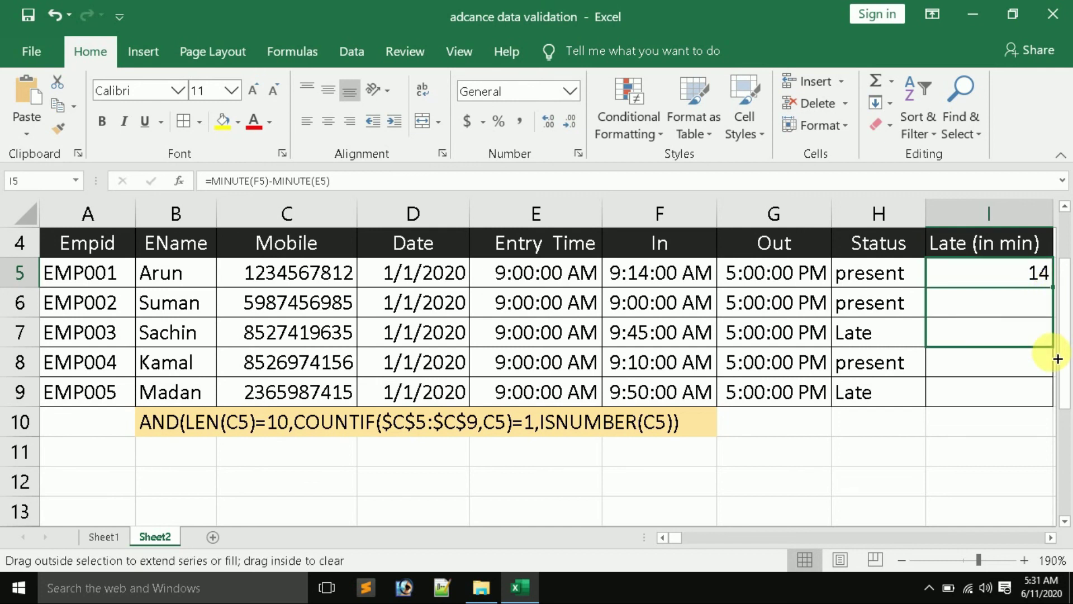
left_click(1018, 281)
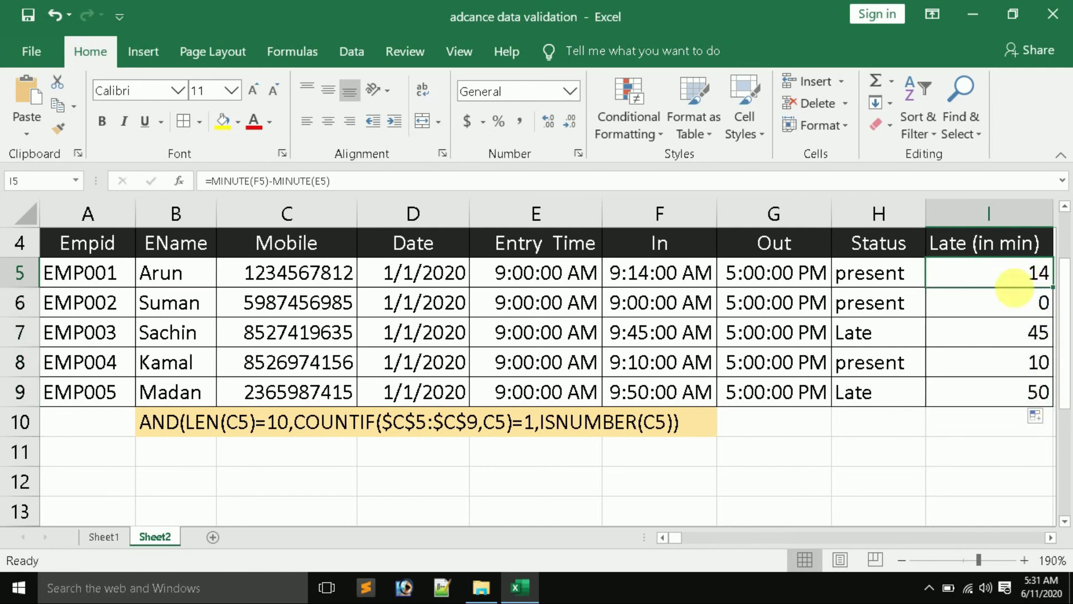
left_click(1012, 305)
left_click(1009, 333)
left_click(999, 366)
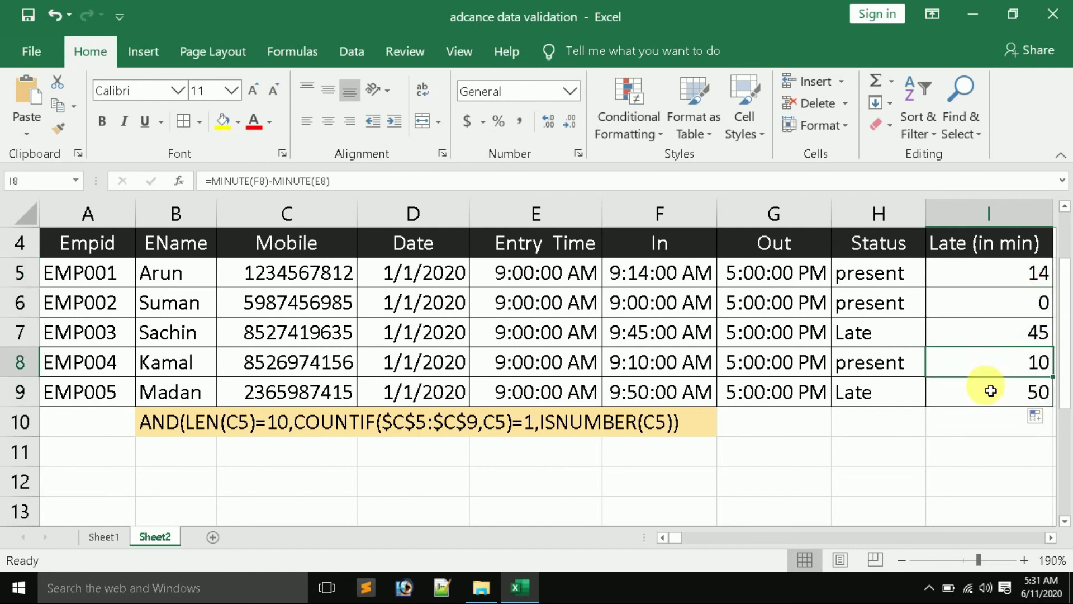
left_click(989, 392)
left_click_drag(987, 273, 979, 403)
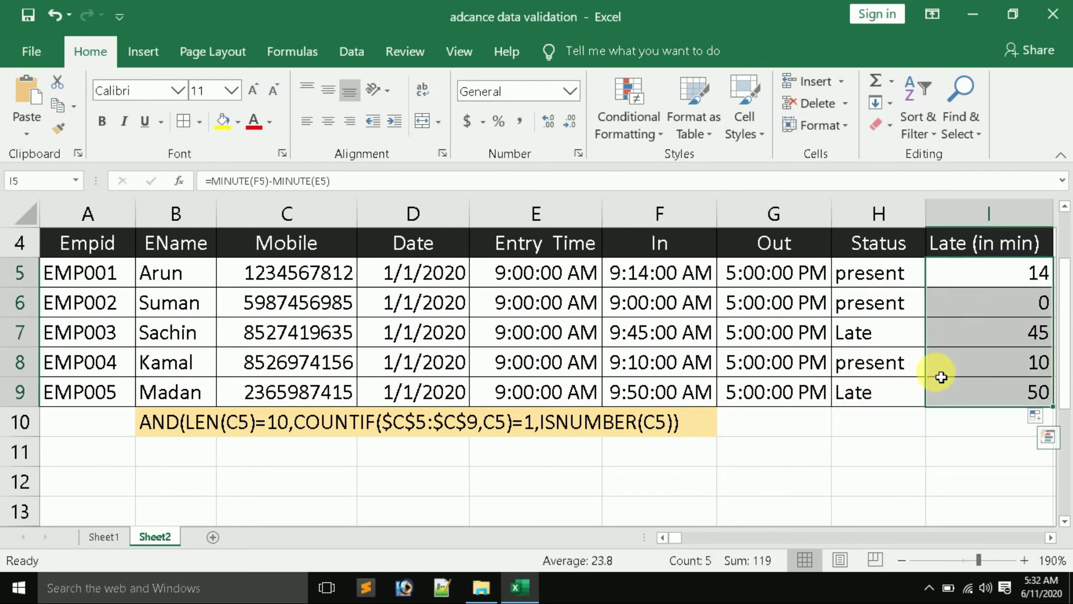
left_click_drag(190, 272, 187, 391)
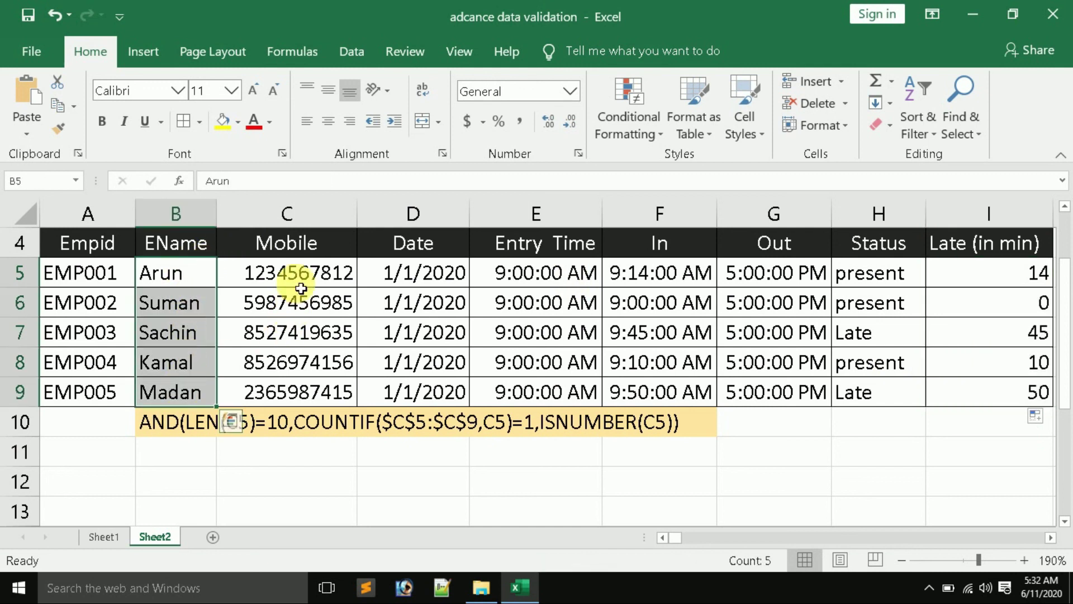
left_click_drag(295, 273, 306, 422)
left_click(510, 282)
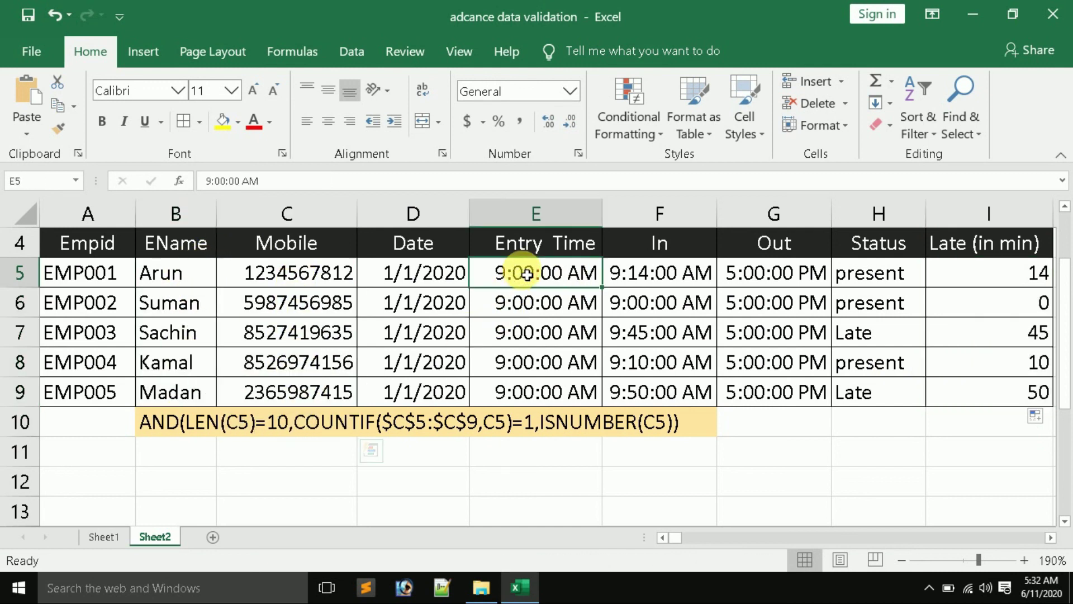
left_click(681, 283)
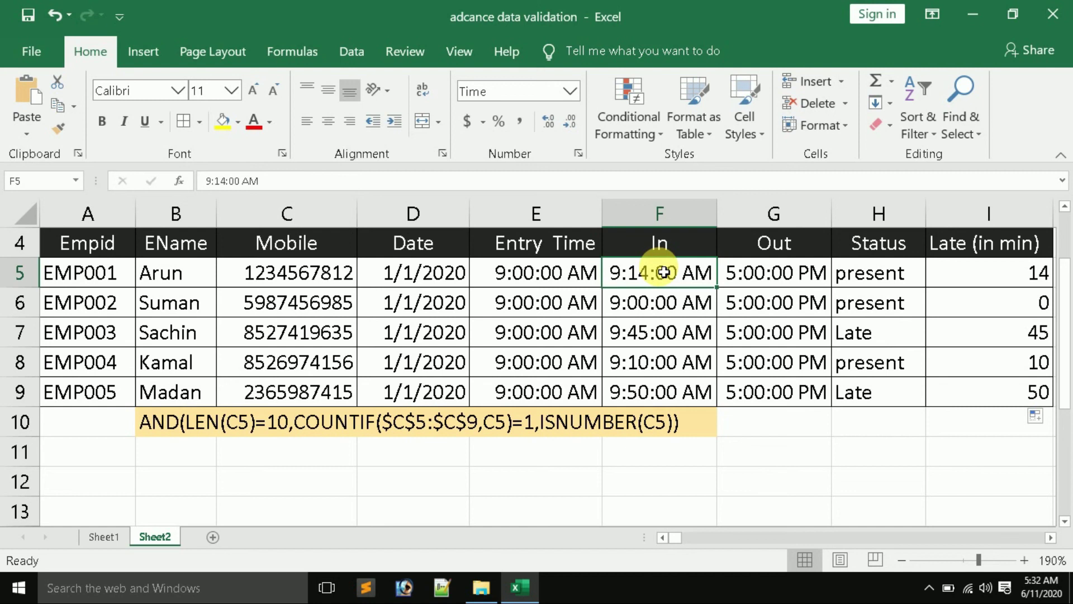
left_click_drag(892, 280, 898, 394)
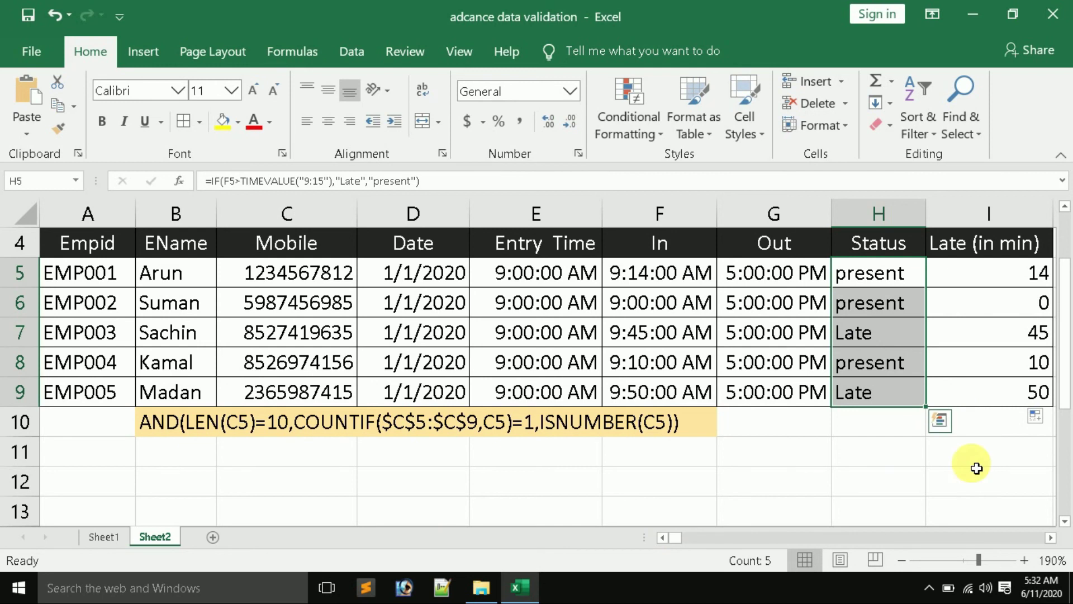
left_click_drag(1064, 335, 1070, 302)
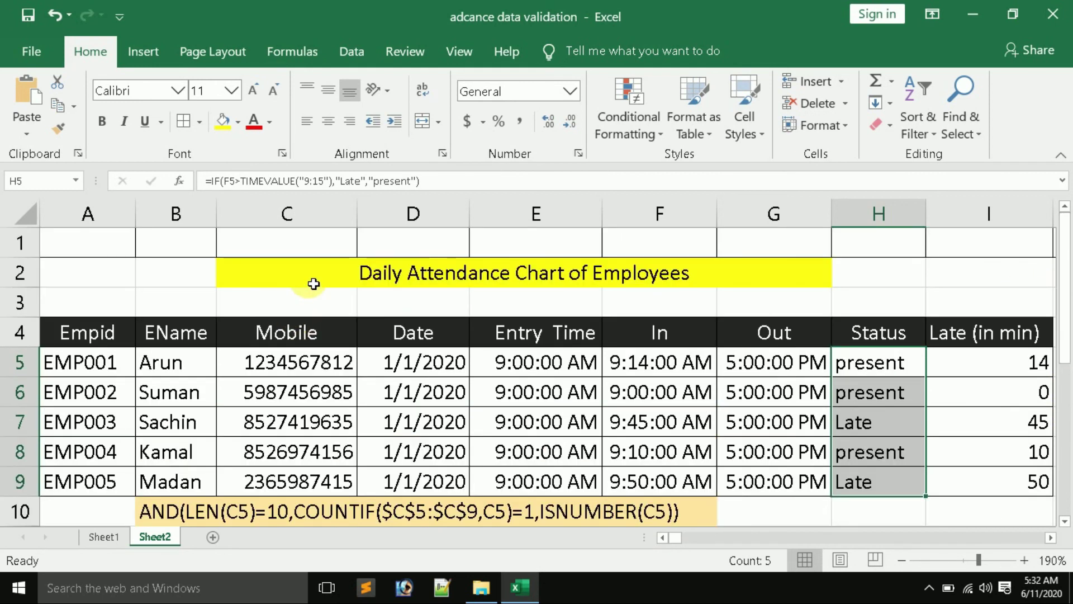
- Change 'Chart' to 'sheet' in the C2 title, making it Daily Attendance sheet of Employees
double_click(564, 272)
key("BackSpace")
key("BackSpace")
key("BackSpace")
key("BackSpace")
key("BackSpace")
type("sheet")
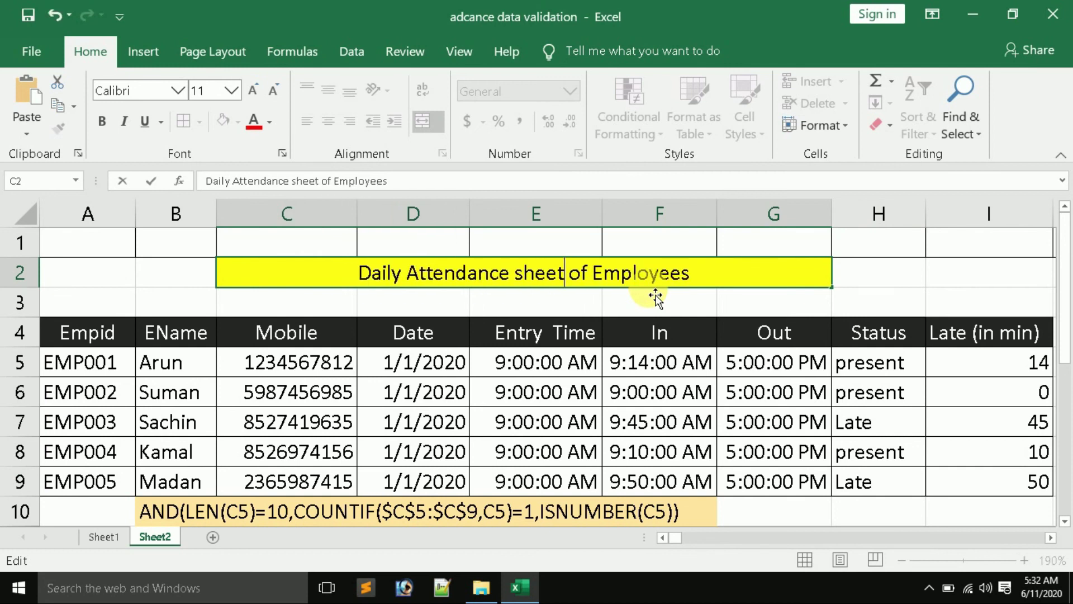
key("Return")
- Highlight the Entry Time, In and Out columns and the late-minutes results
mouse_move(505, 340)
left_mouse_down()
mouse_move(540, 372)
mouse_move(750, 486)
left_mouse_up()
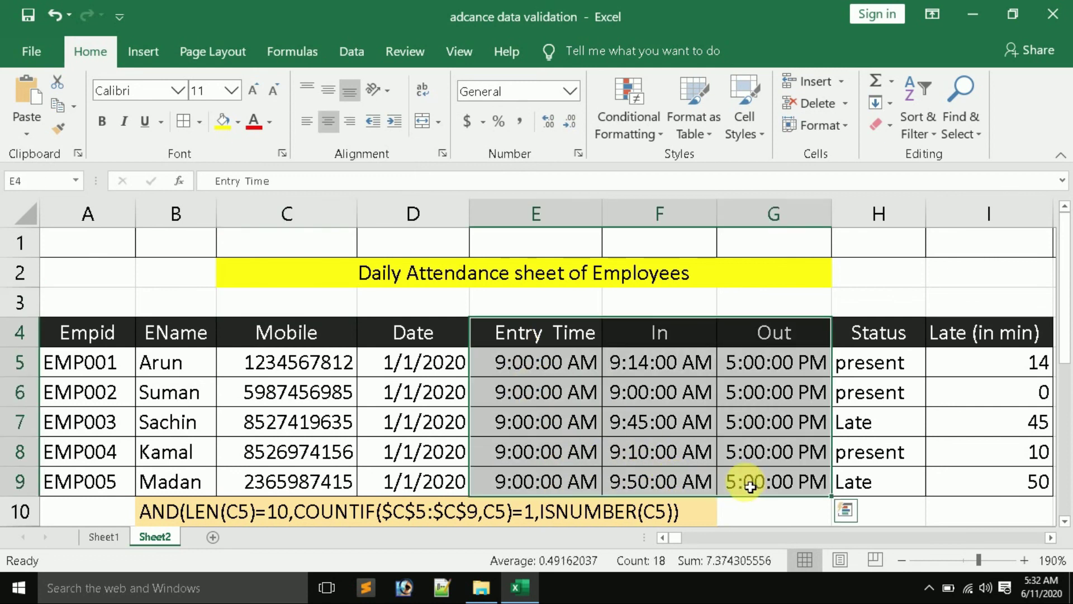
left_click_drag(1065, 343, 1064, 419)
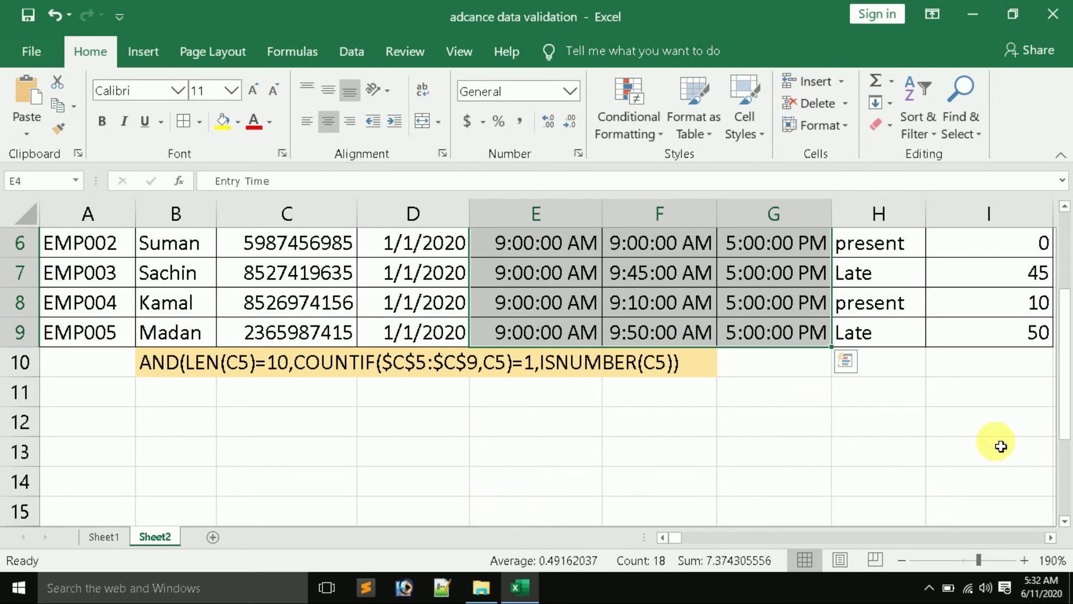
left_click_drag(1064, 419, 1069, 385)
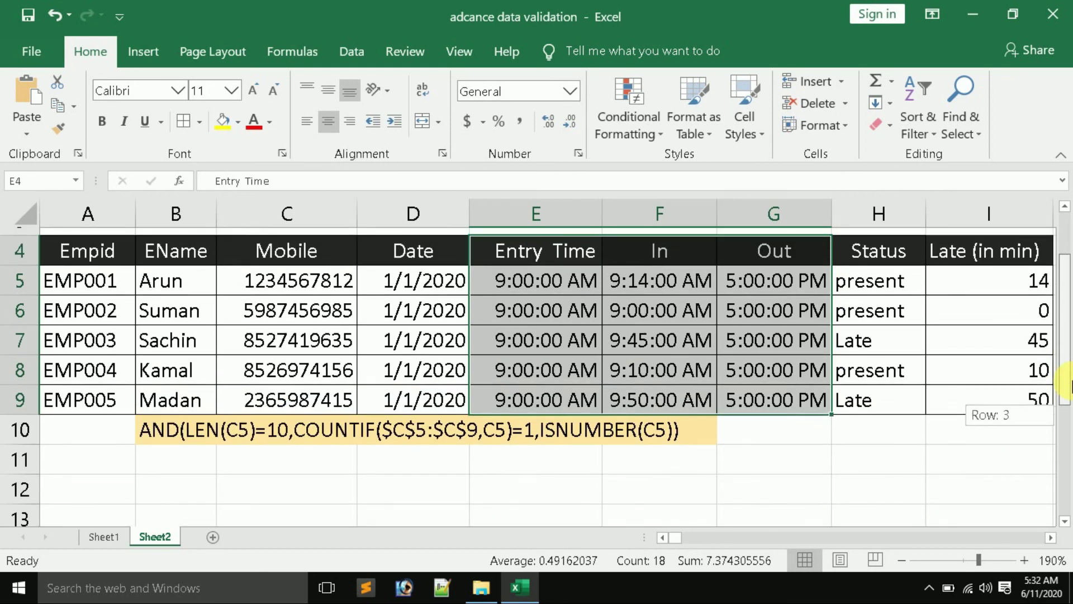